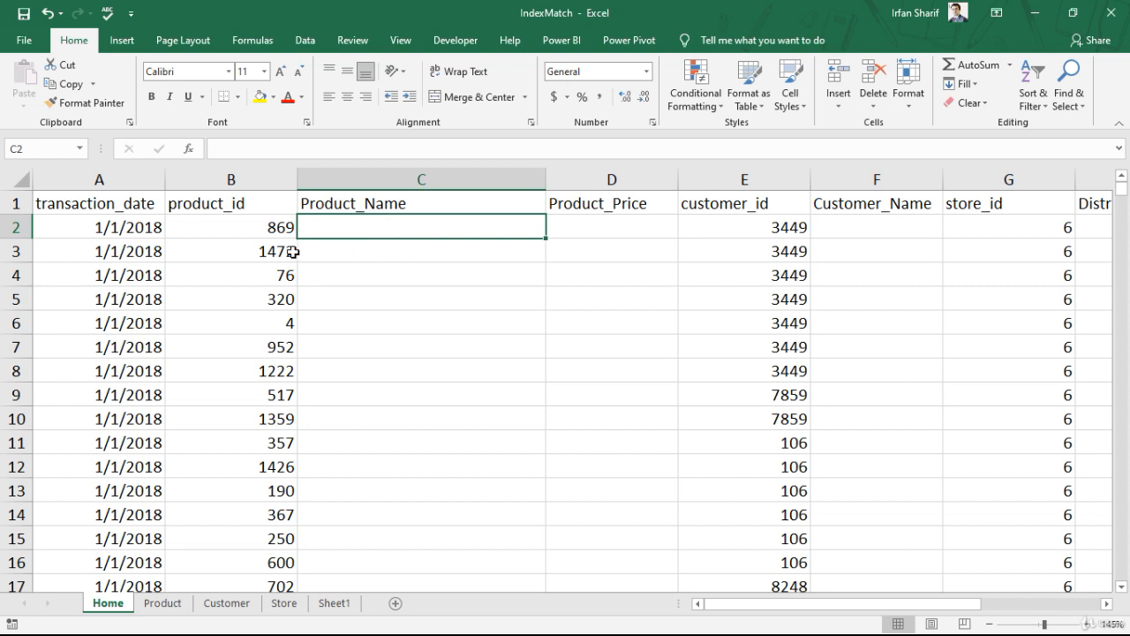
pyautogui.click(269, 228)
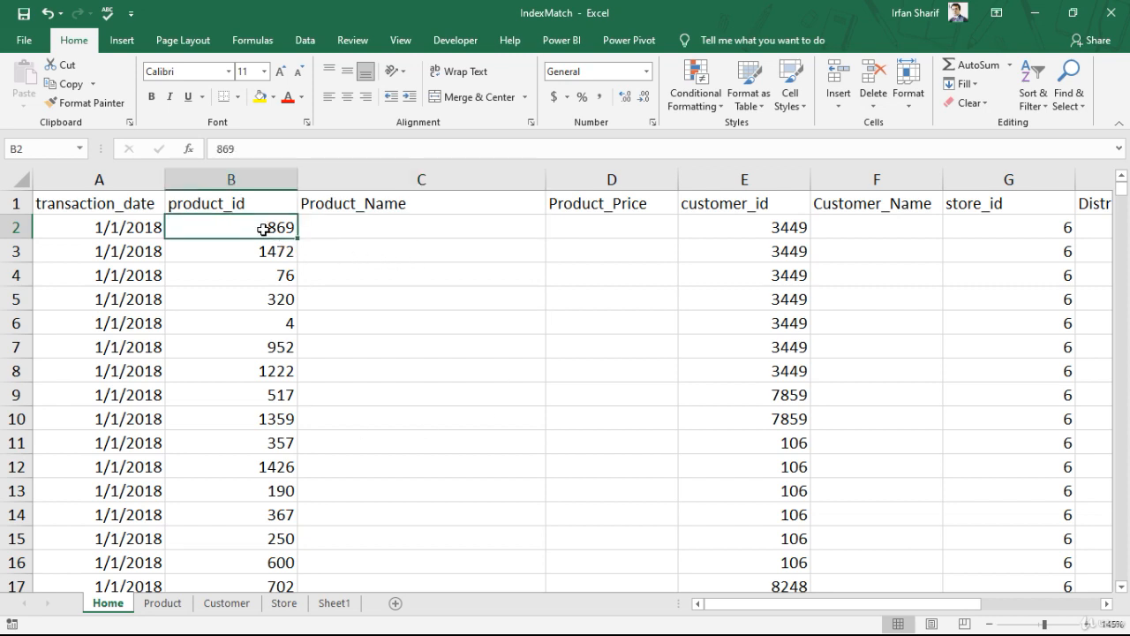
pyautogui.click(363, 225)
pyautogui.click(250, 235)
# Step: On Sheet1, start an INDEX formula in cell F2 with the store data range A2:D25 as its array
pyautogui.click(335, 604)
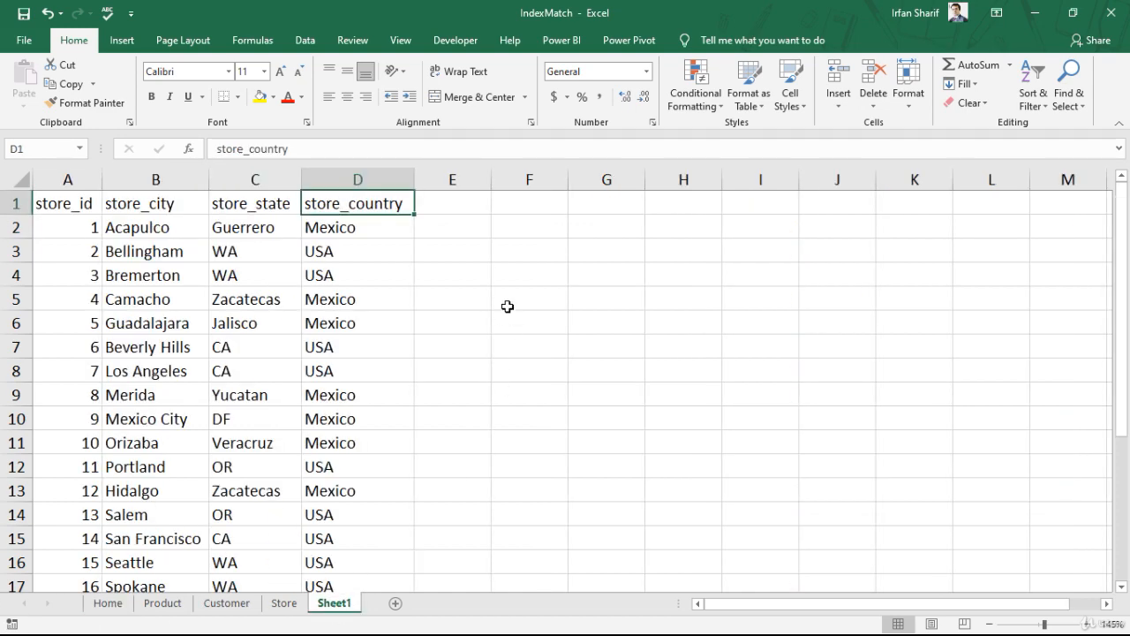
pyautogui.click(526, 232)
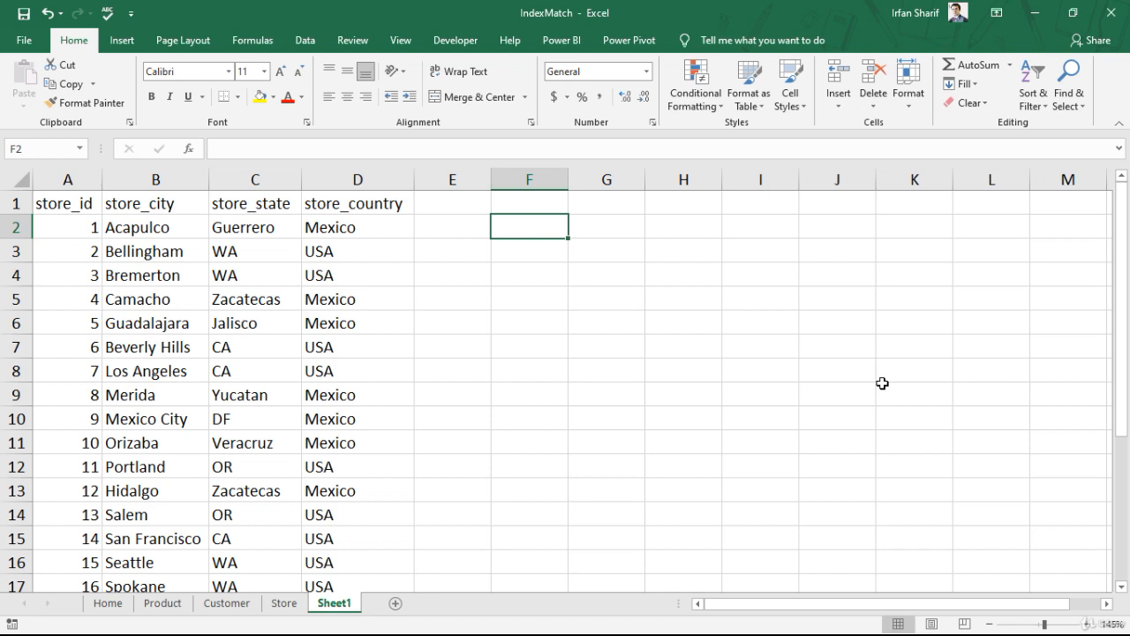
pyautogui.write('=ind')
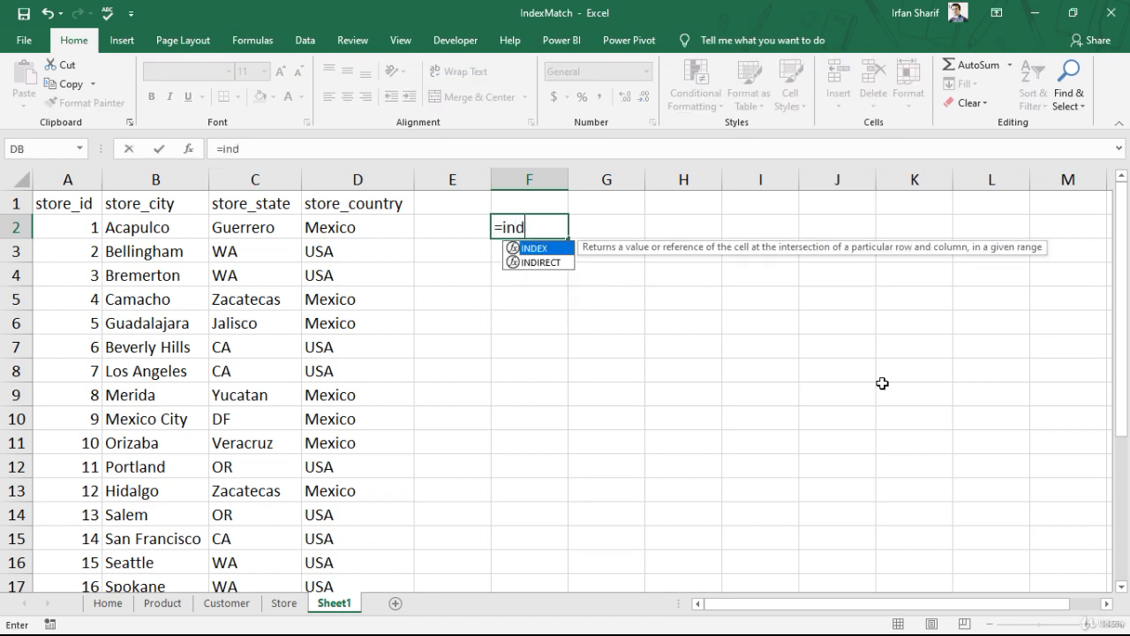
pyautogui.write('e')
pyautogui.press('Tab')
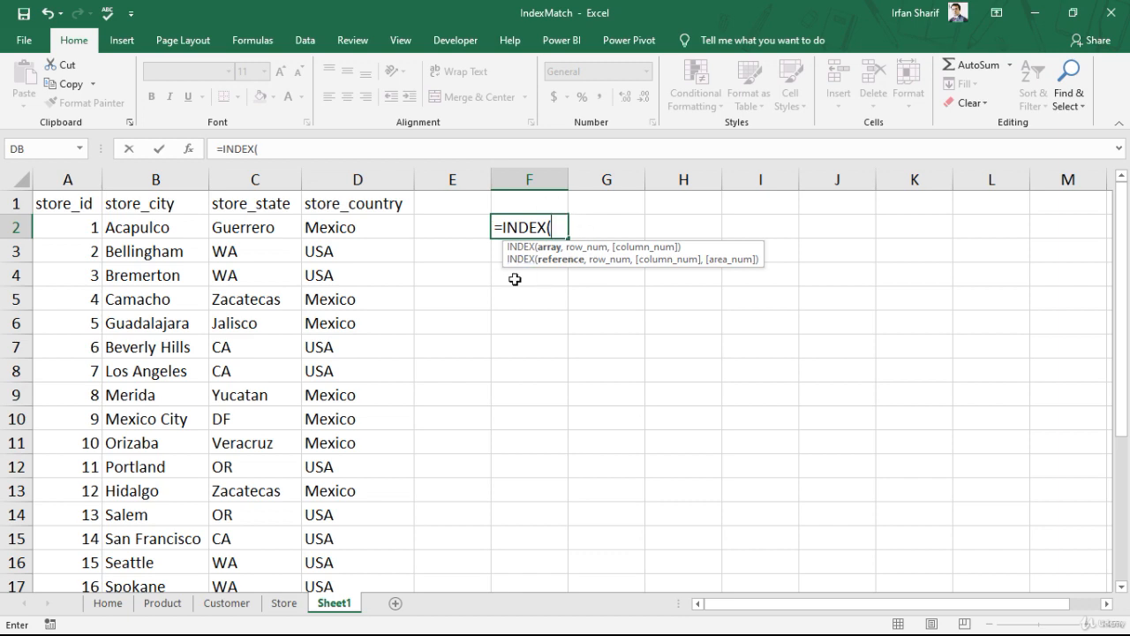
pyautogui.click(91, 226)
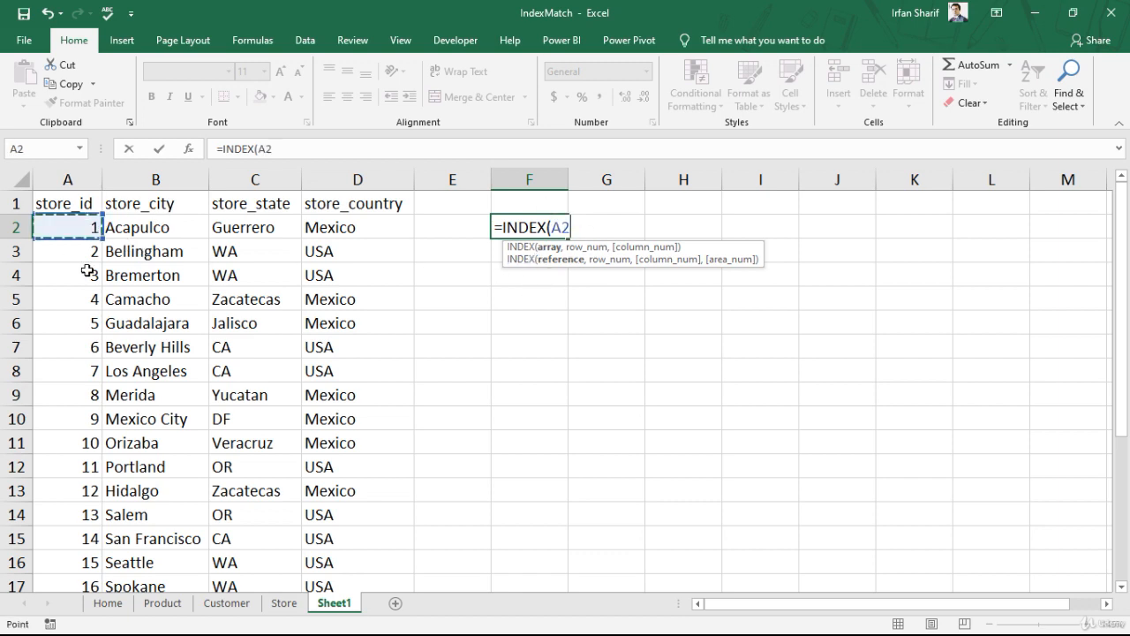
pyautogui.hotkey('shift', 'Right')
pyautogui.hotkey('shift', 'Right')
pyautogui.hotkey('shift', 'Right')
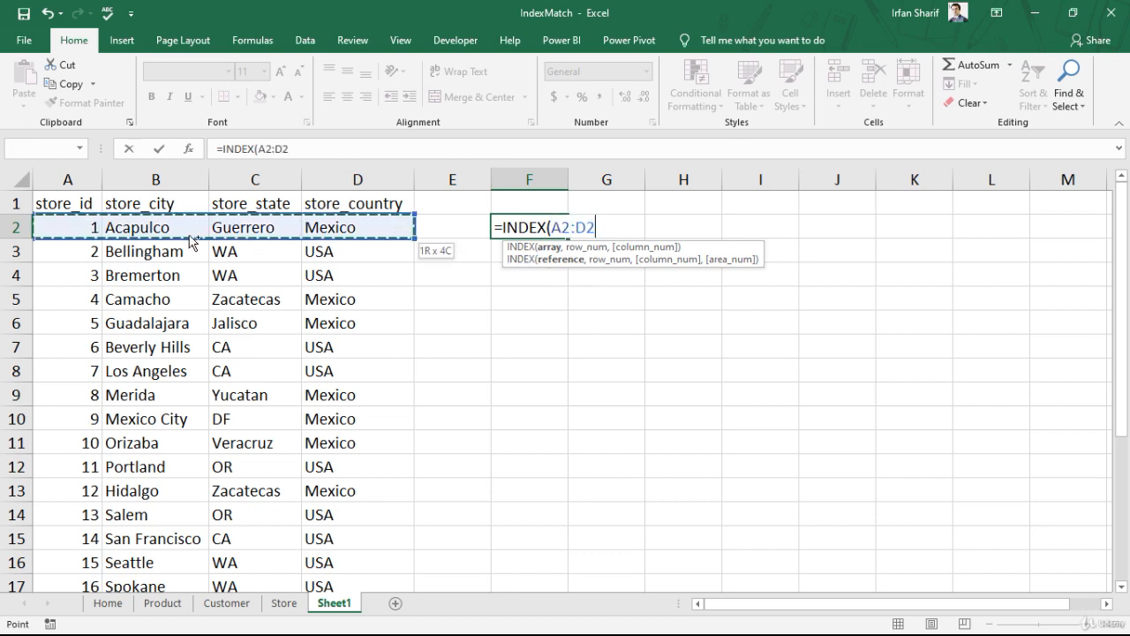
pyautogui.hotkey('ctrl', 'shift', 'Down')
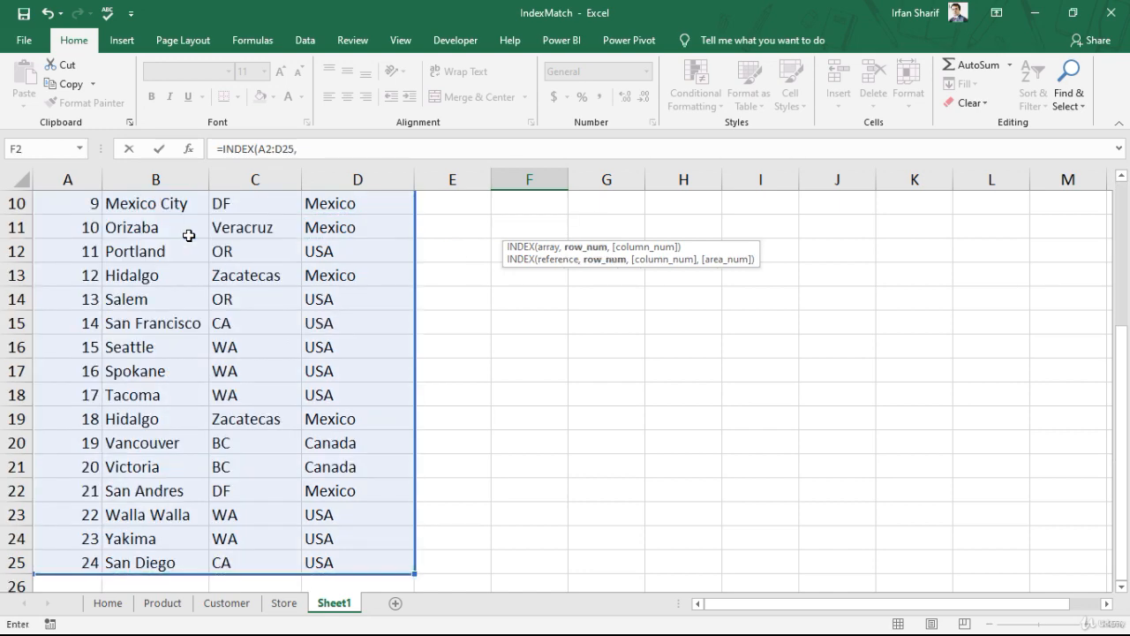
pyautogui.write(',')
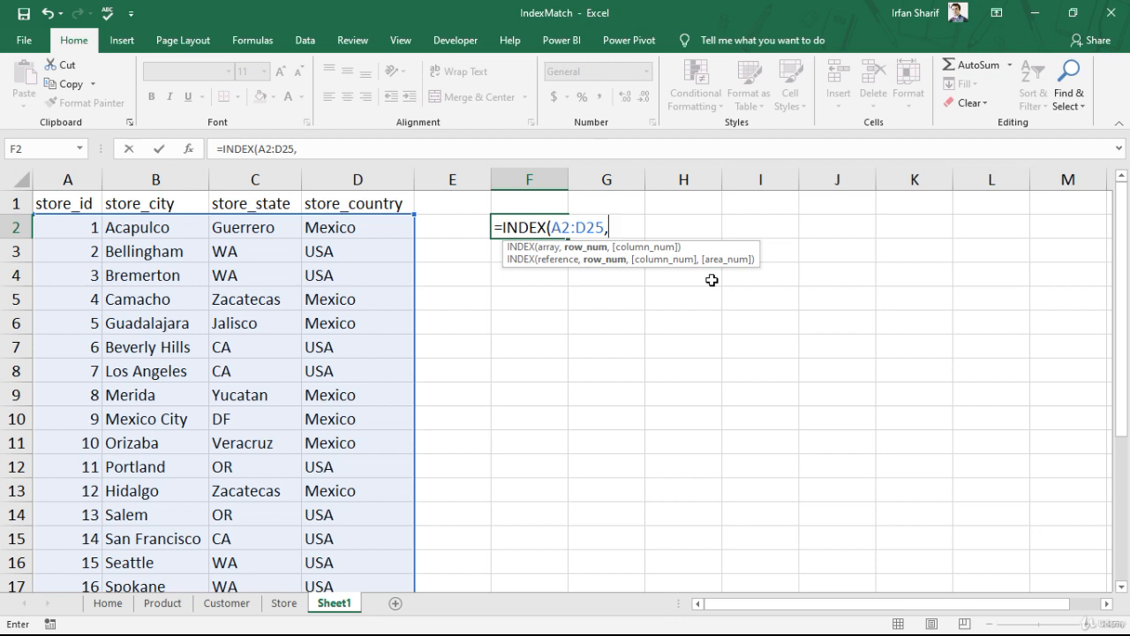
# Step: Complete the INDEX formula in F2 with row number 3 and column number 2
pyautogui.write('3,')
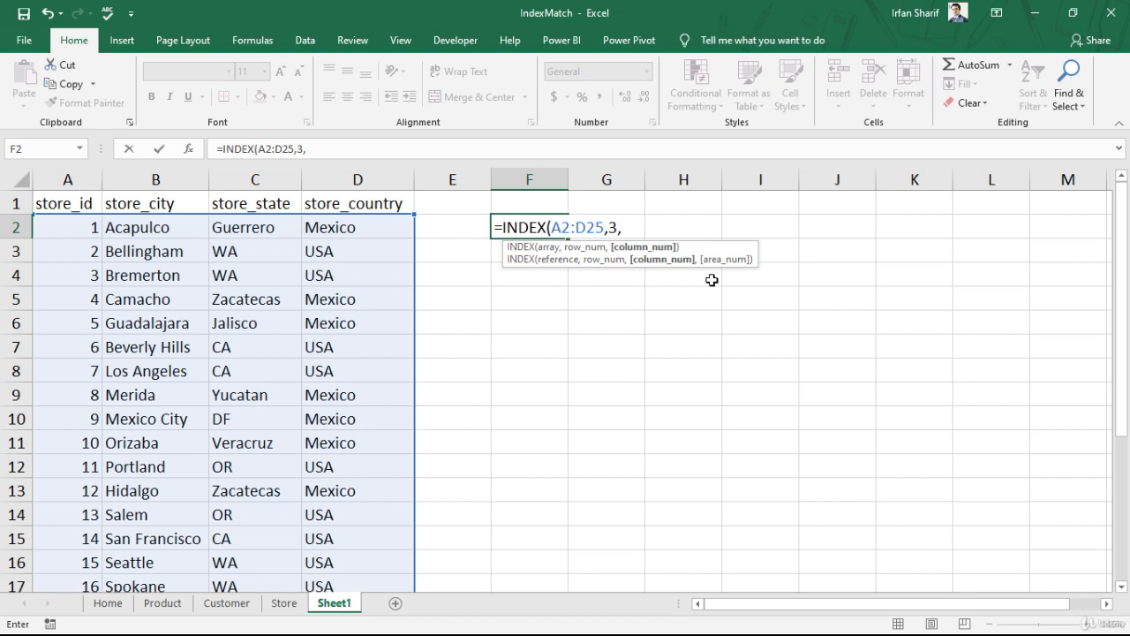
pyautogui.write('2)')
pyautogui.press('Return')
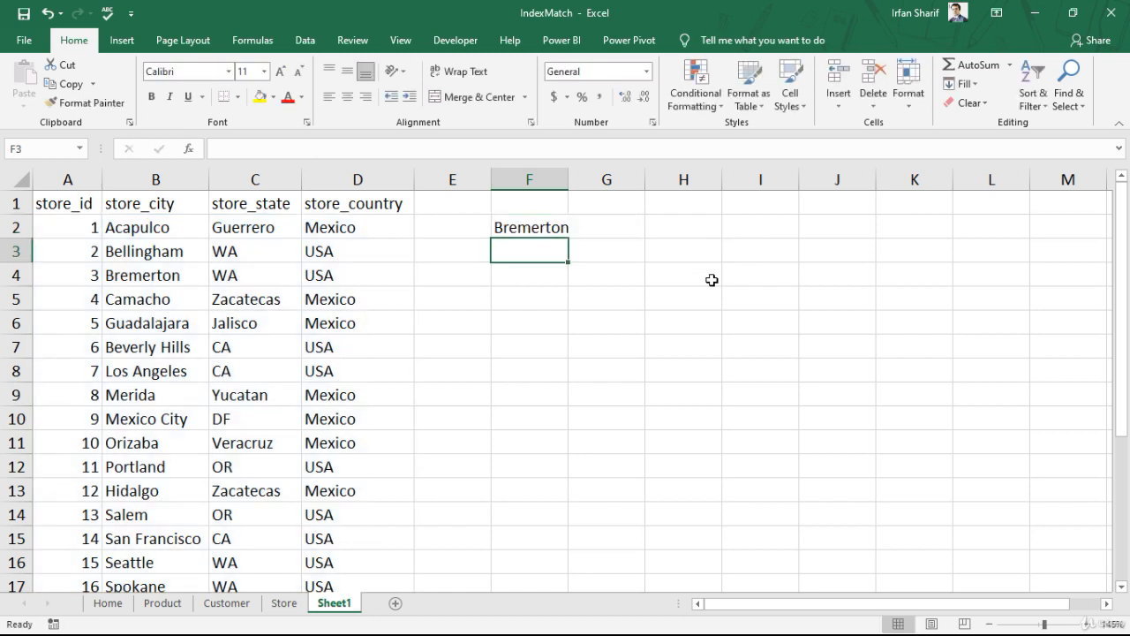
# Step: Review the arguments of the INDEX formula in F2 without changing them
pyautogui.press('Up')
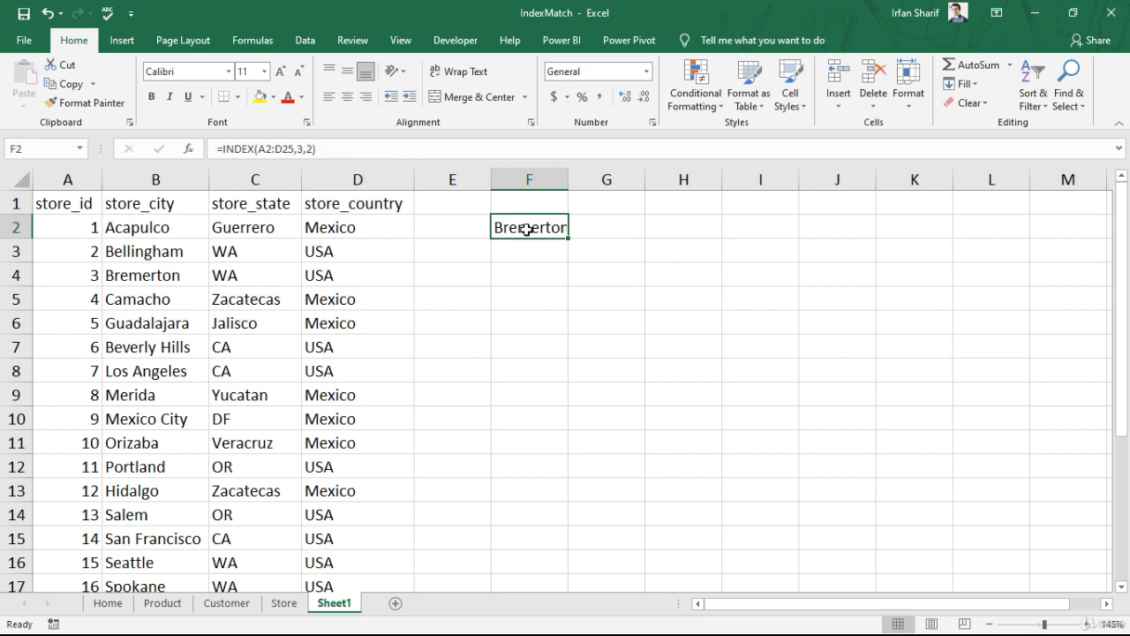
pyautogui.press('F2')
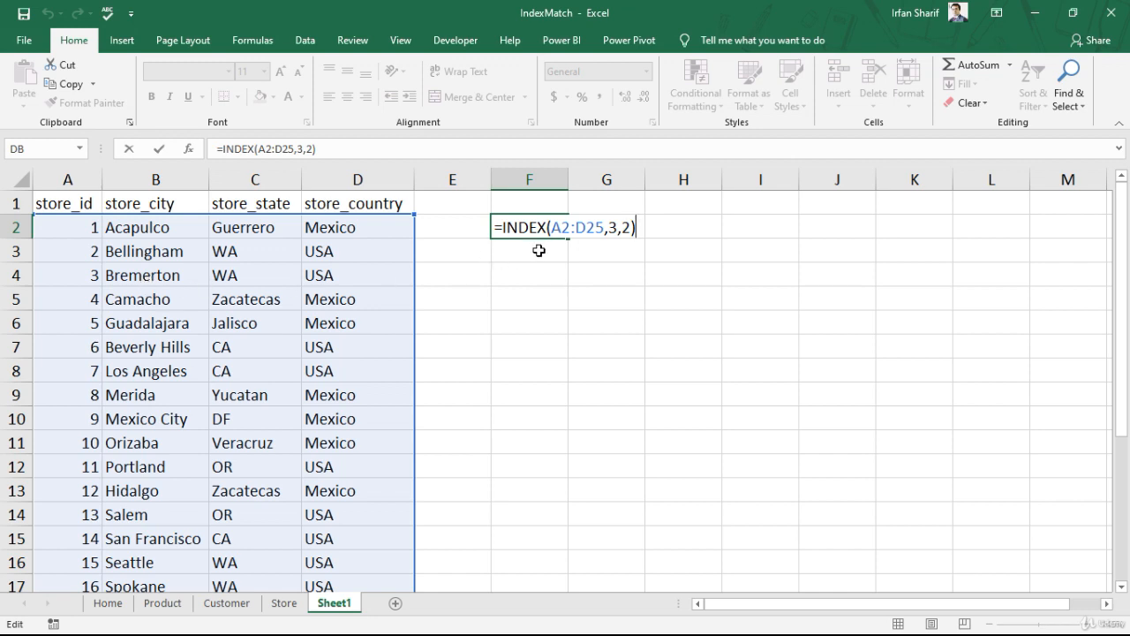
pyautogui.press('Return')
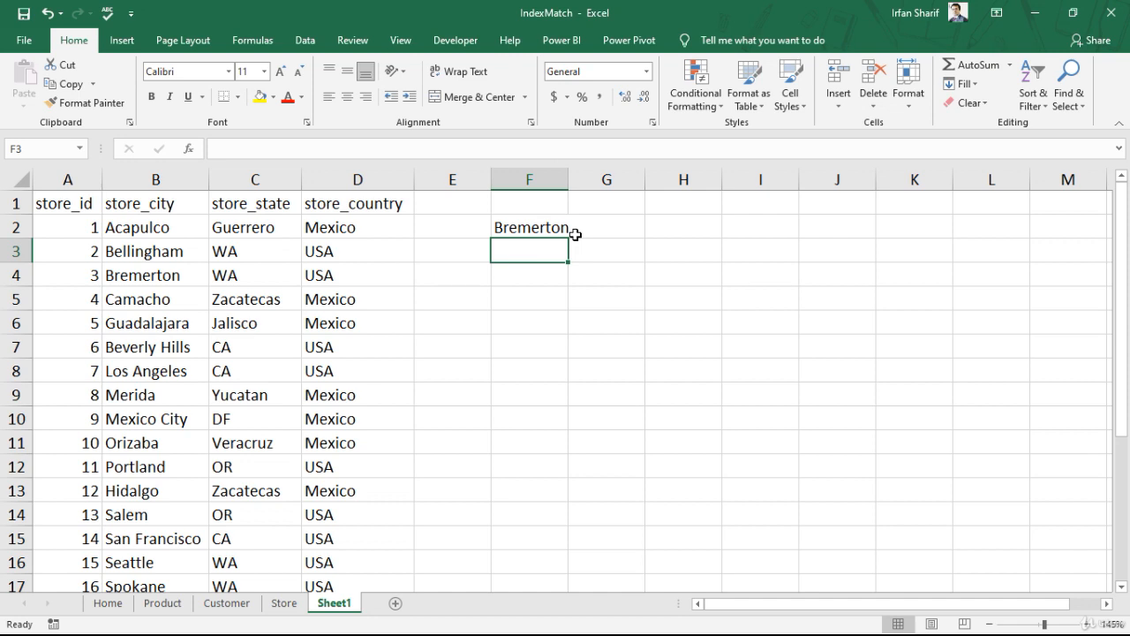
pyautogui.click(570, 232)
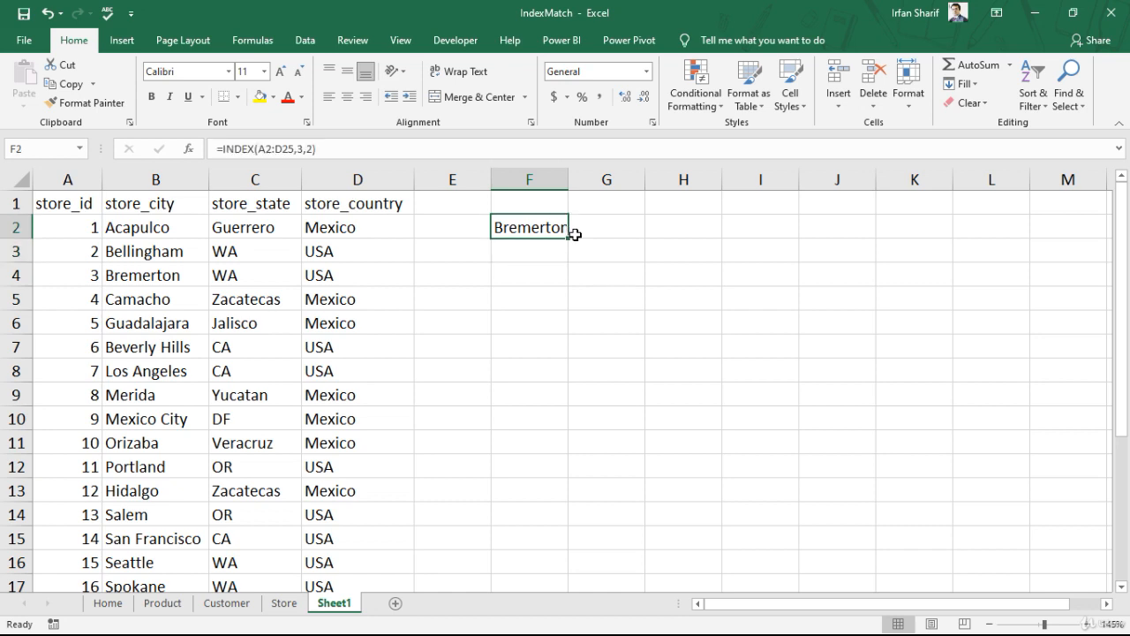
# Step: In F3, enter a MATCH formula that looks up E3 in the store_id range A2:A25 with an exact match (0)
pyautogui.press('Down')
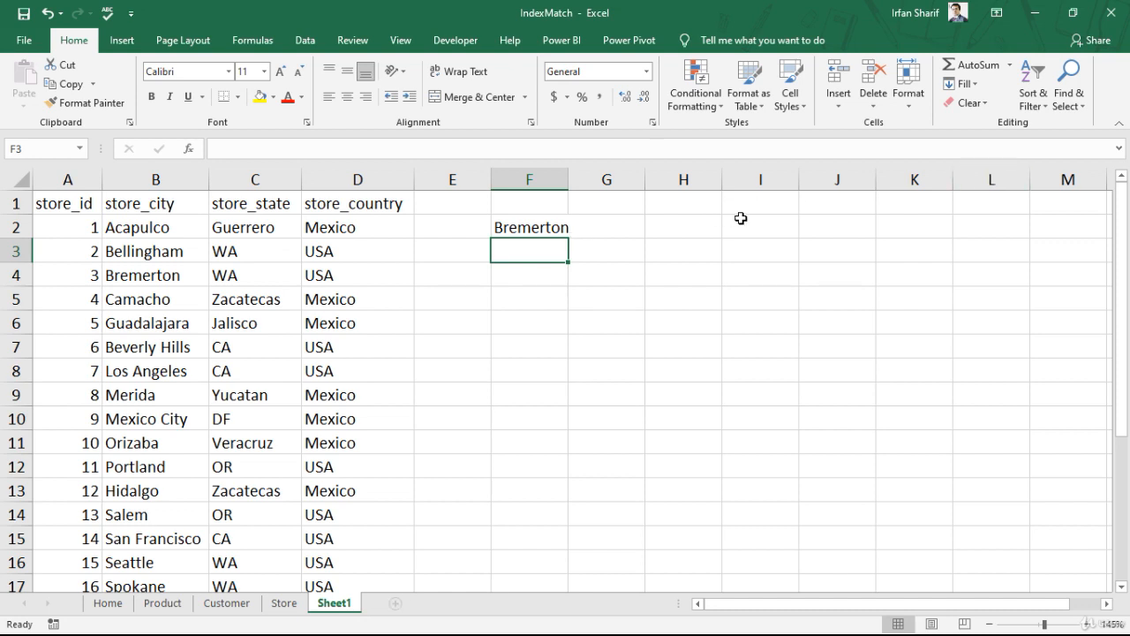
pyautogui.write('=mat')
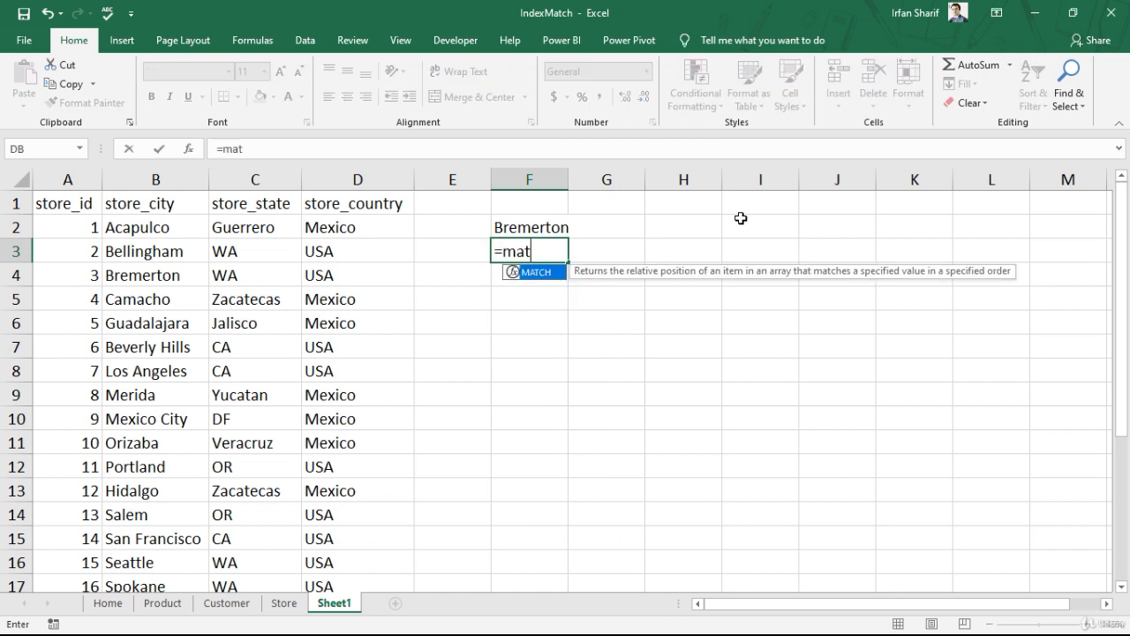
pyautogui.press('Tab')
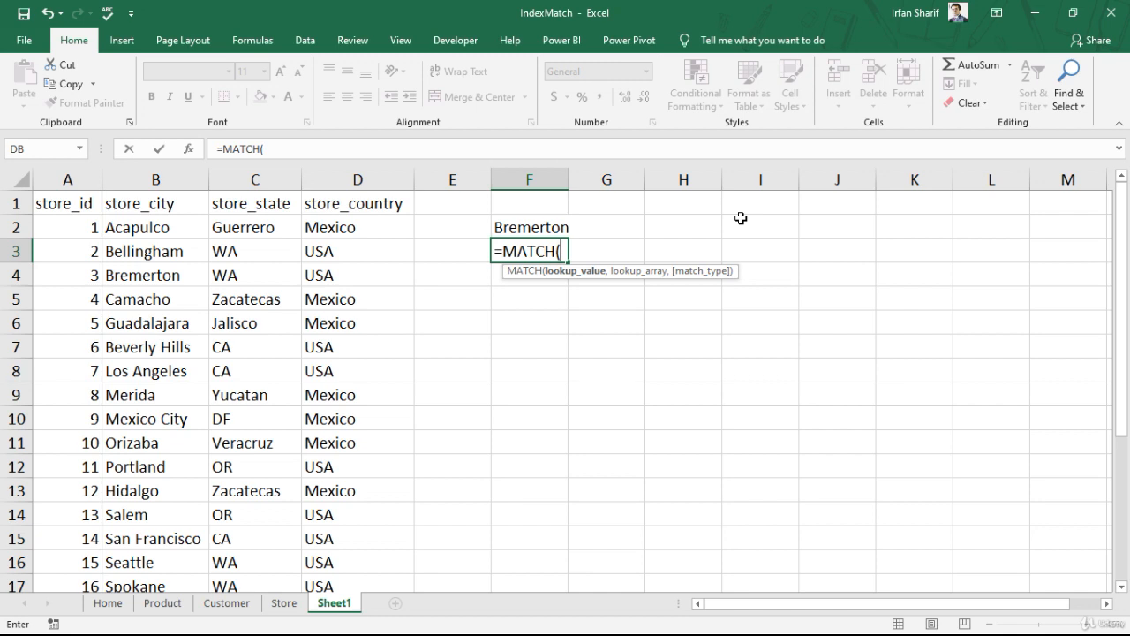
pyautogui.click(469, 251)
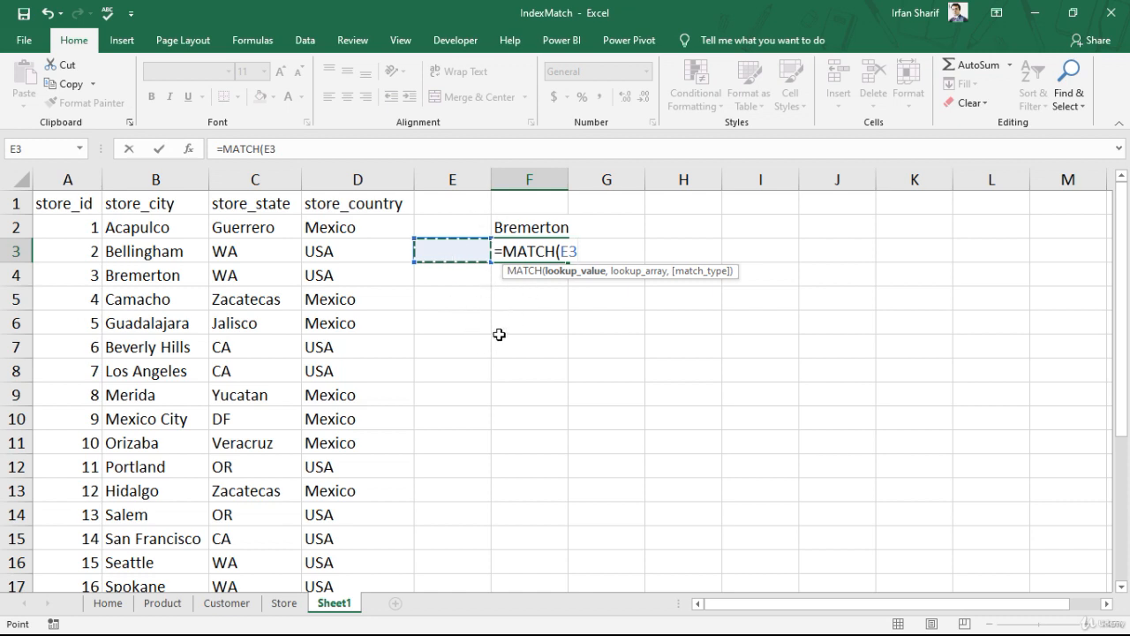
pyautogui.write(',')
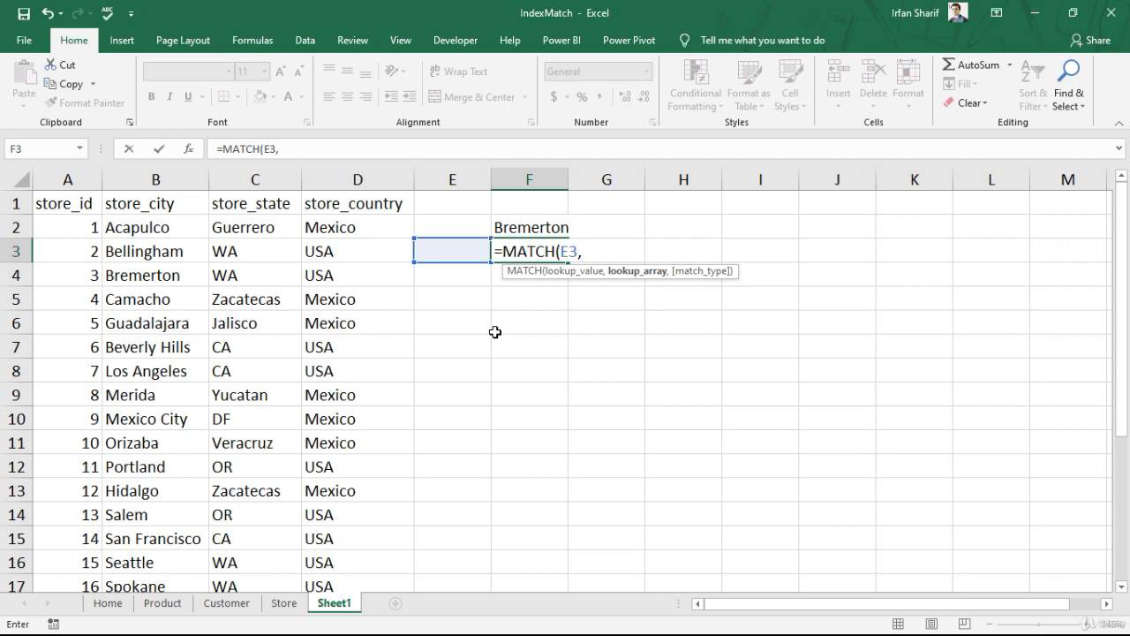
pyautogui.click(84, 230)
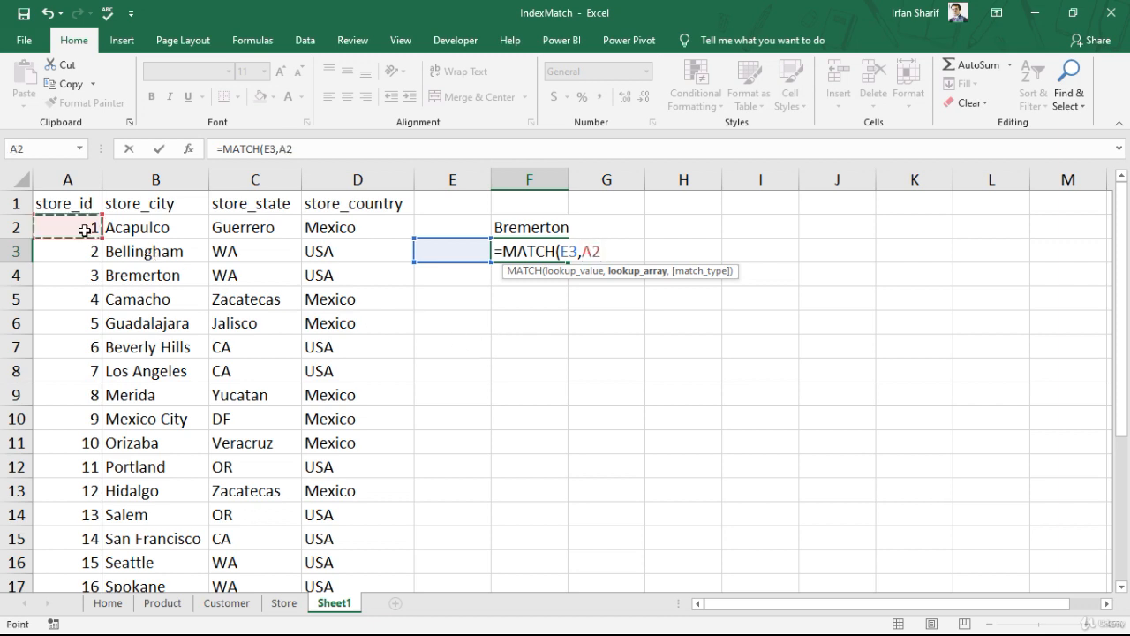
pyautogui.hotkey('ctrl', 'shift', 'Down')
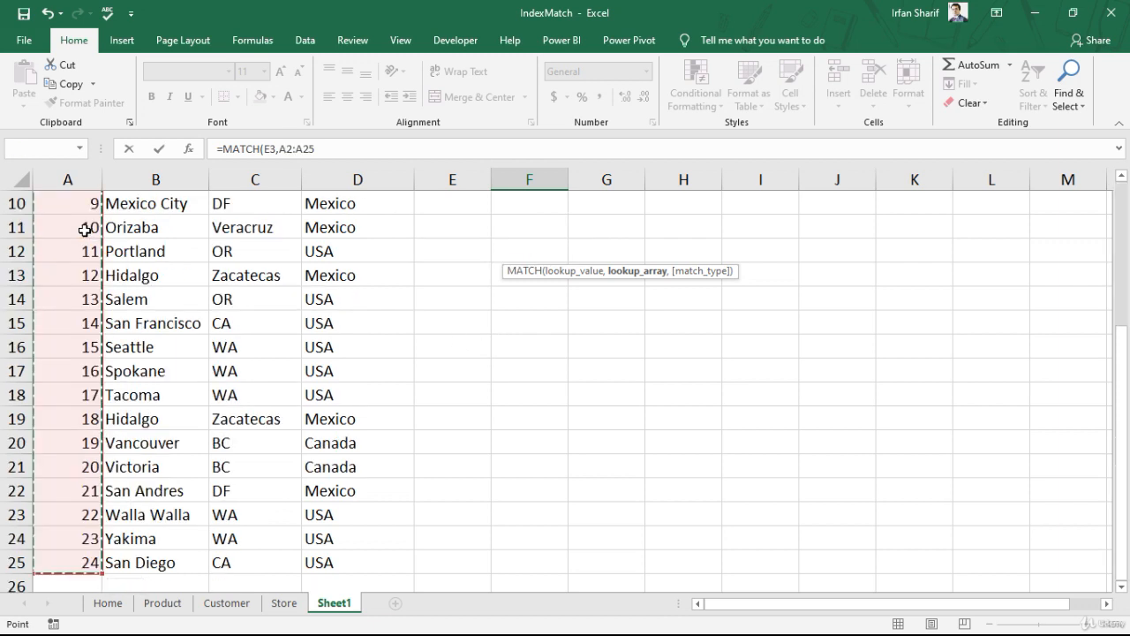
pyautogui.write(',')
pyautogui.scroll(3, 84, 231)
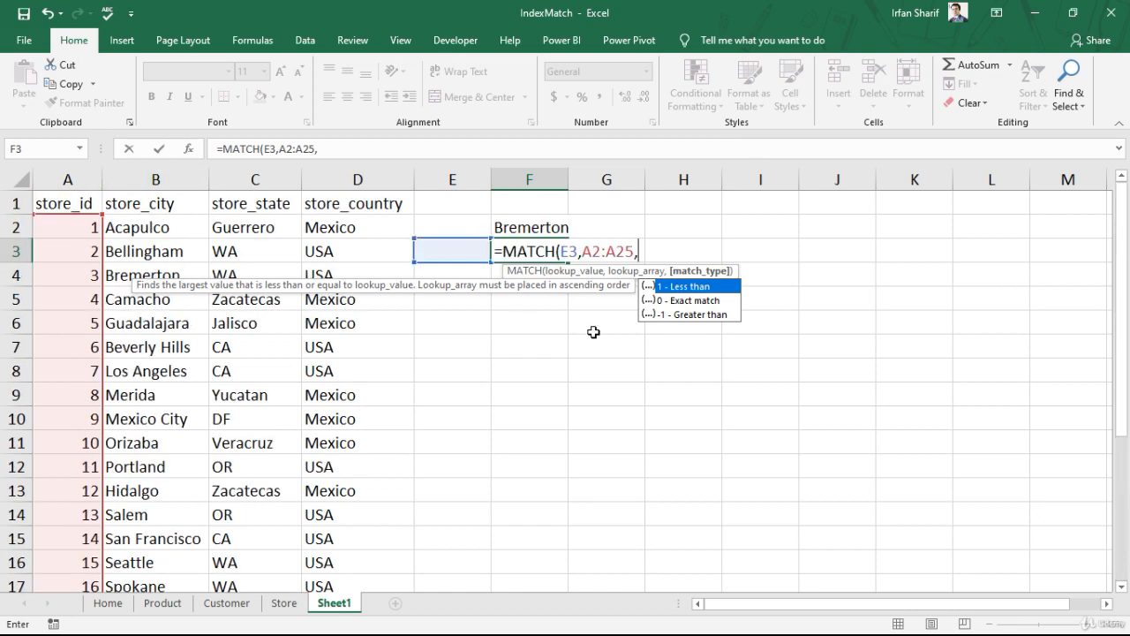
pyautogui.doubleClick(704, 302)
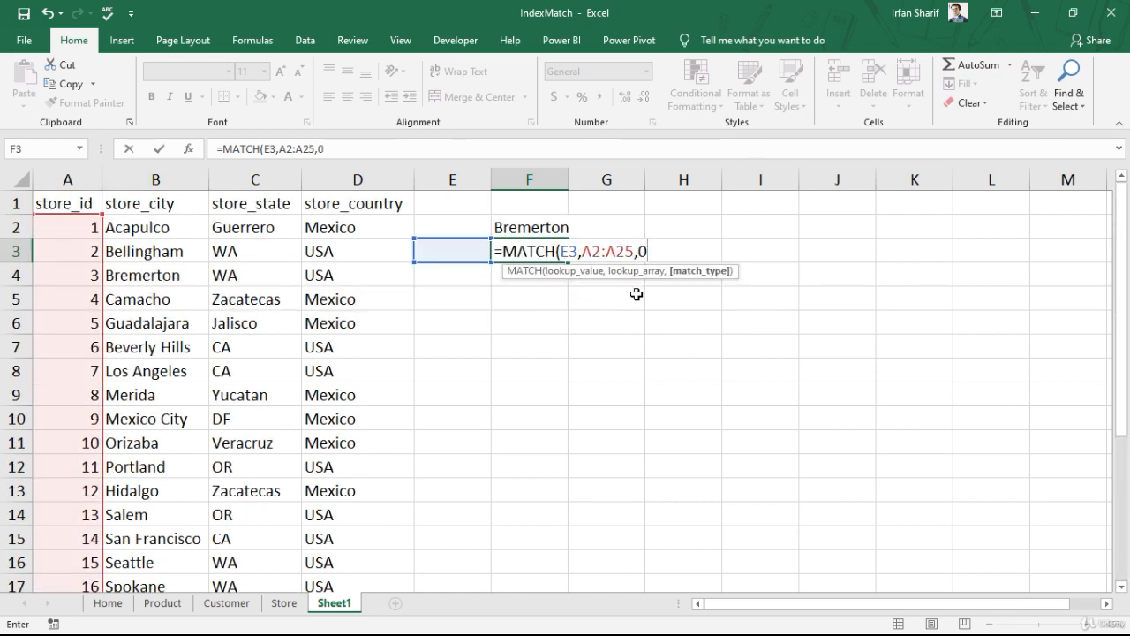
pyautogui.write(')')
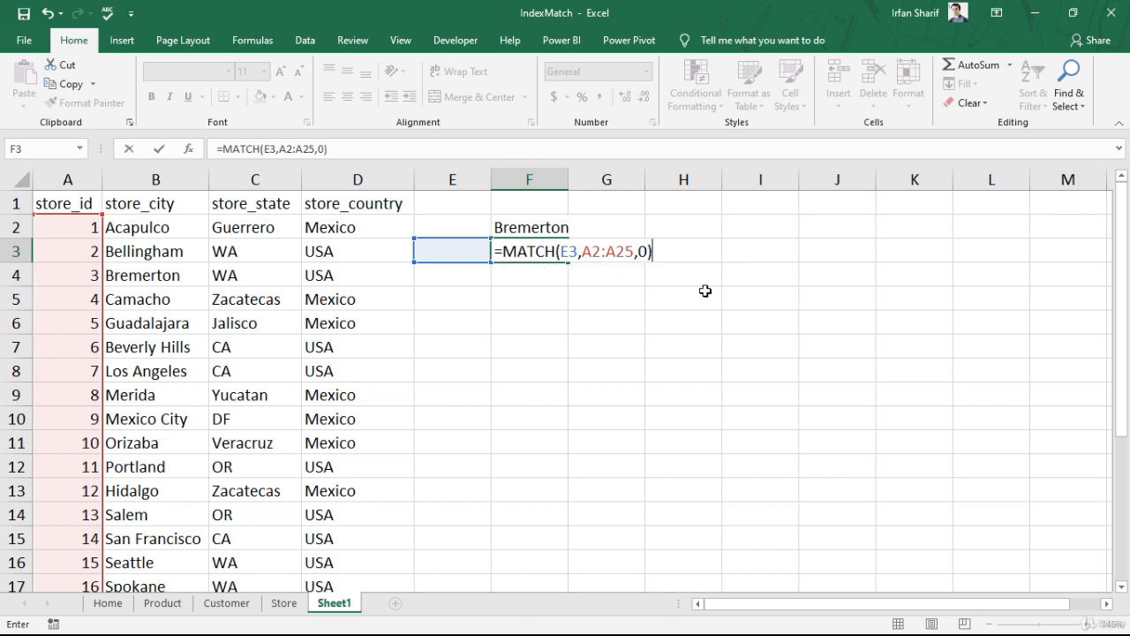
pyautogui.press('Return')
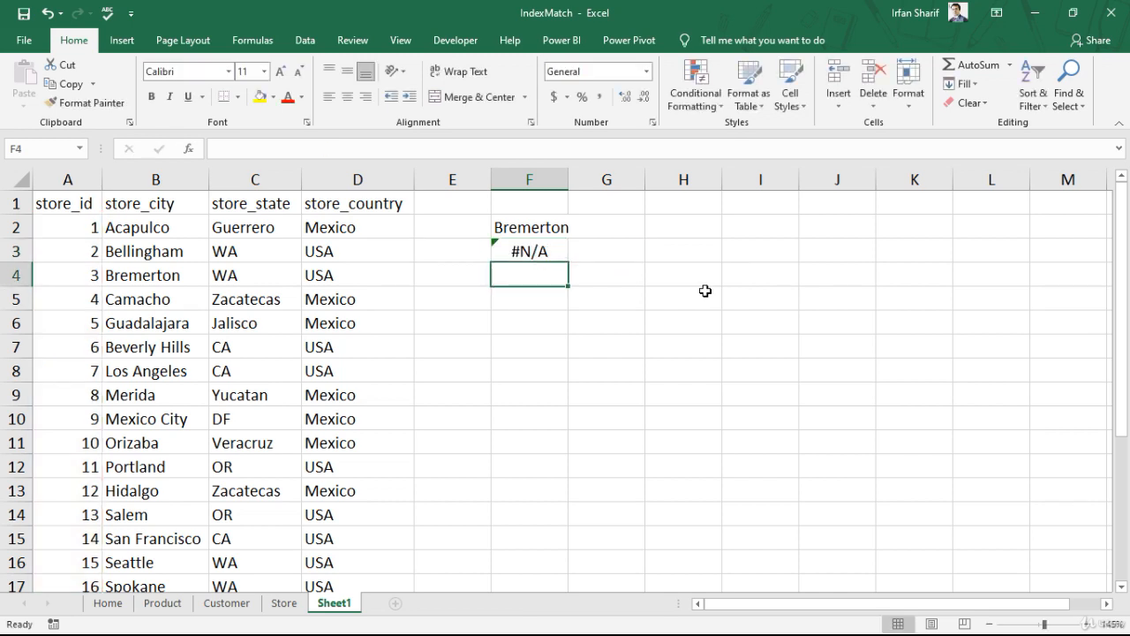
# Step: Enter 7 as the lookup value in E3 and check the MATCH formula in F3
pyautogui.press('Up')
pyautogui.press('Left')
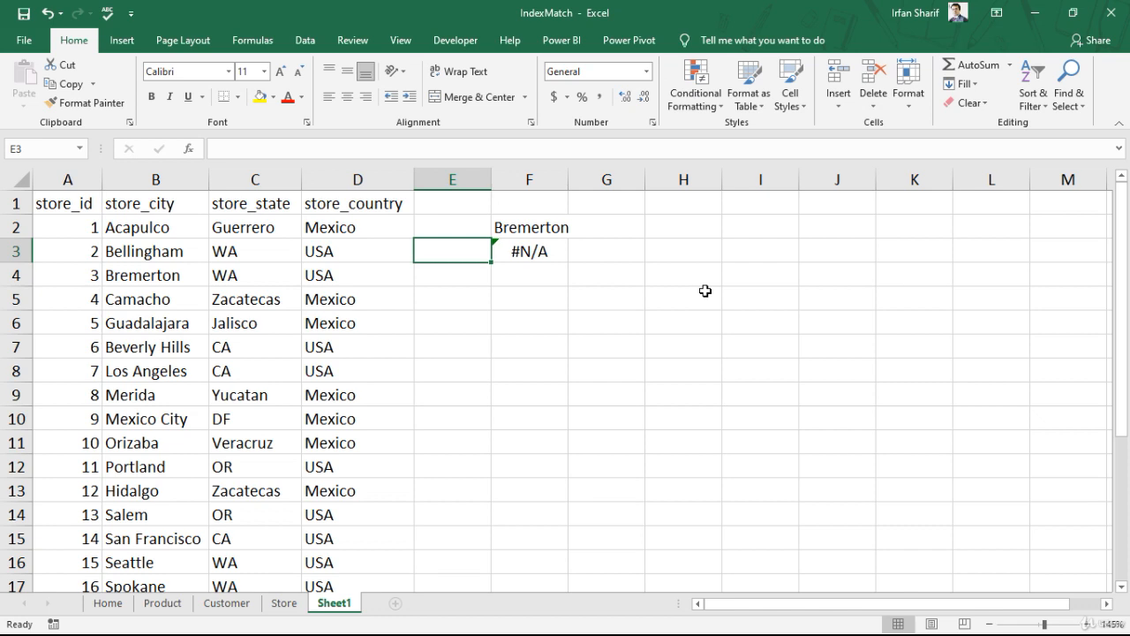
pyautogui.write('7')
pyautogui.press('Return')
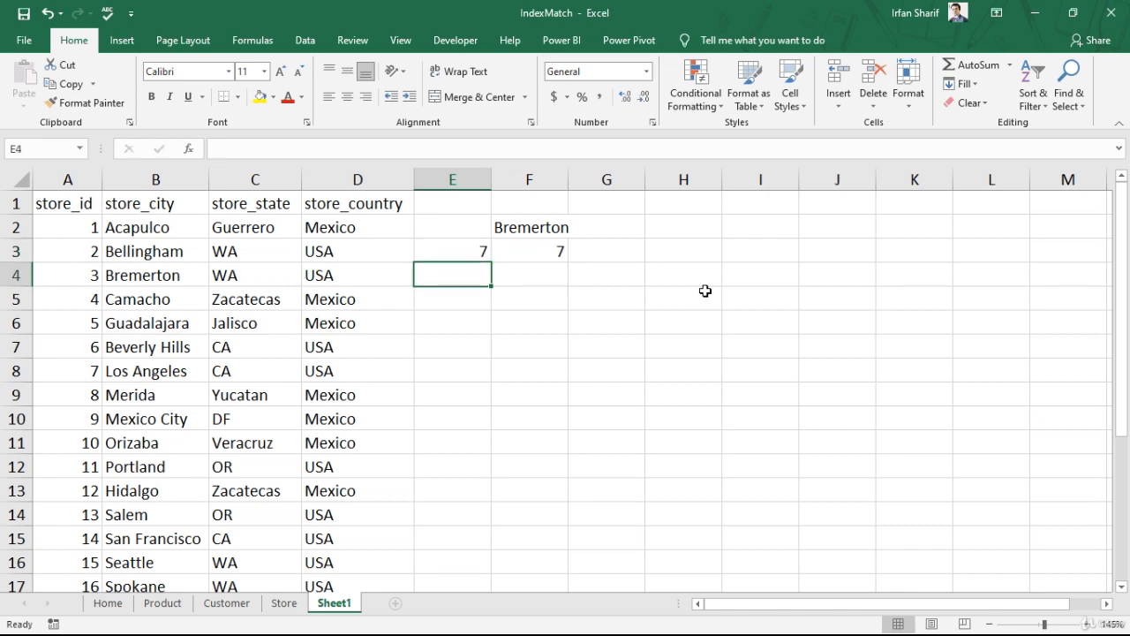
pyautogui.press('Up')
pyautogui.press('Right')
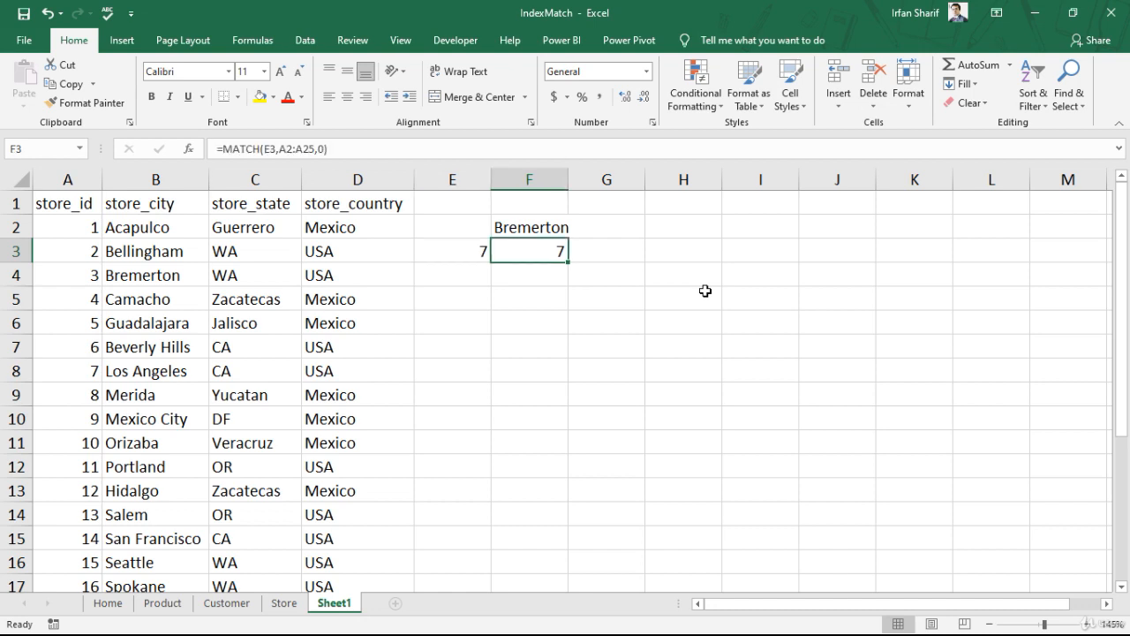
# Step: Set the lookup value in E3 to 9
pyautogui.press('Left')
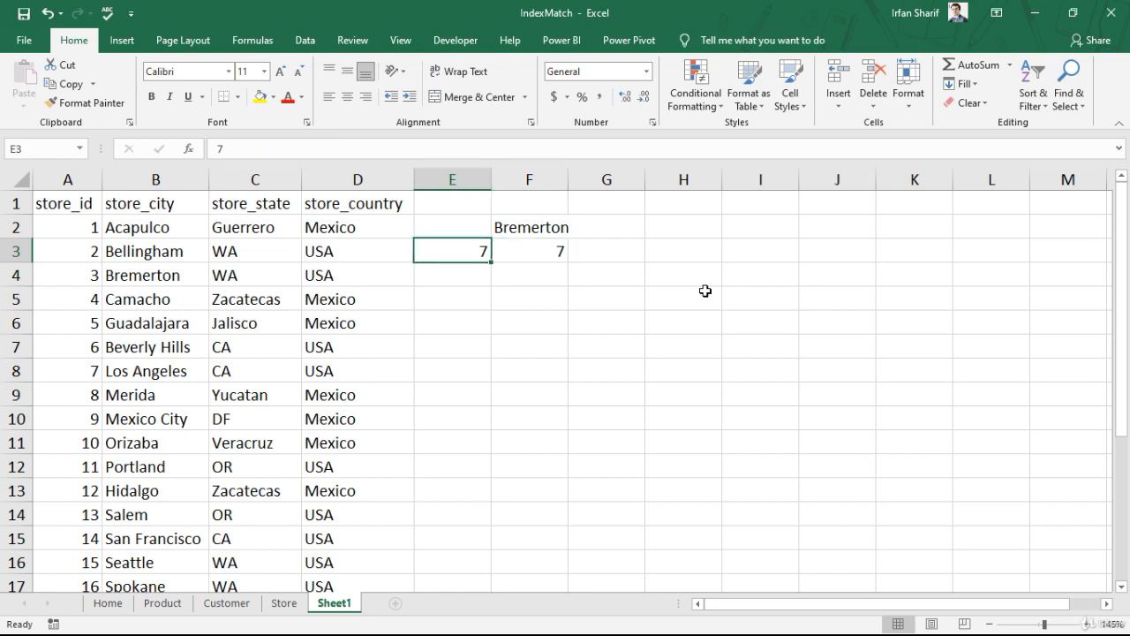
pyautogui.write('9')
pyautogui.press('Return')
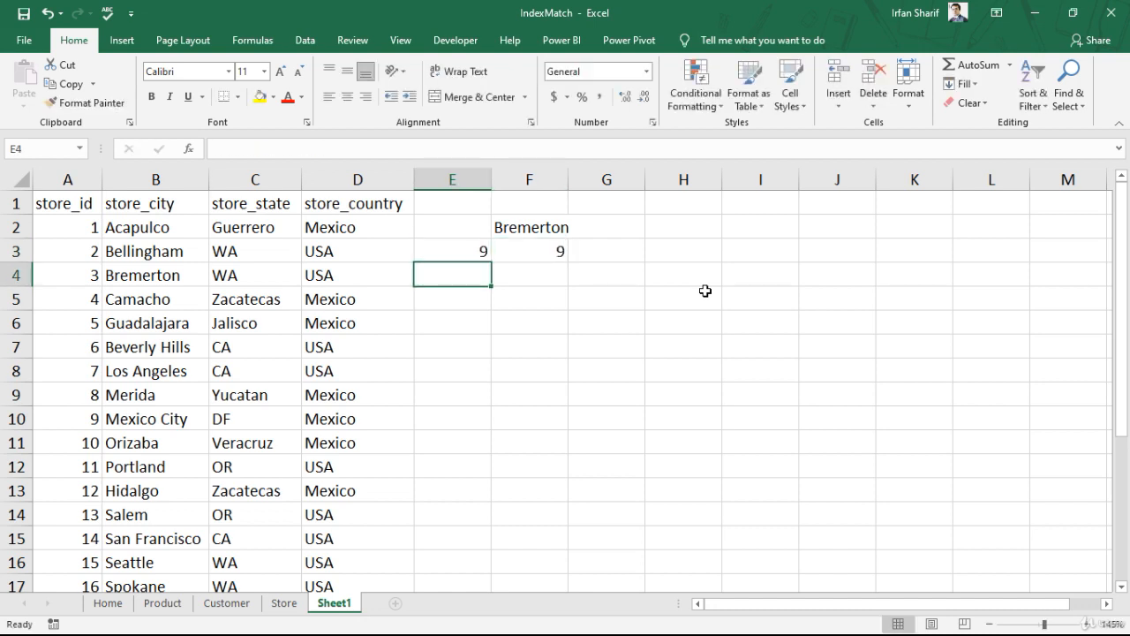
# Step: Start an INDEX formula in H3 with the store_city range B2:B25 as its array
pyautogui.press('Up')
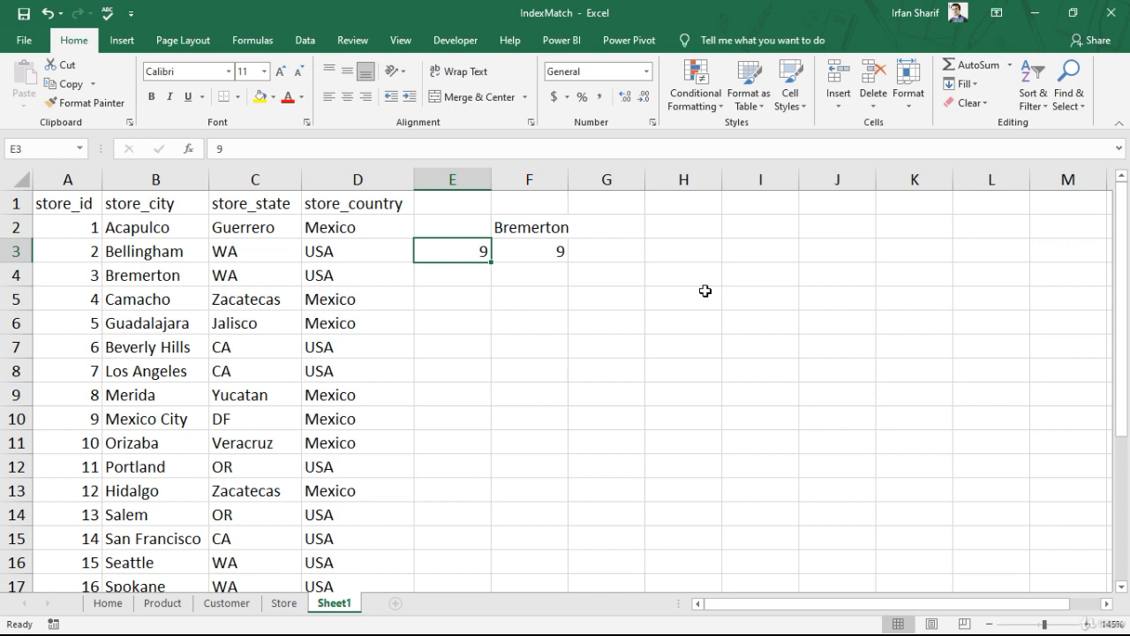
pyautogui.press('Right')
pyautogui.press('Right')
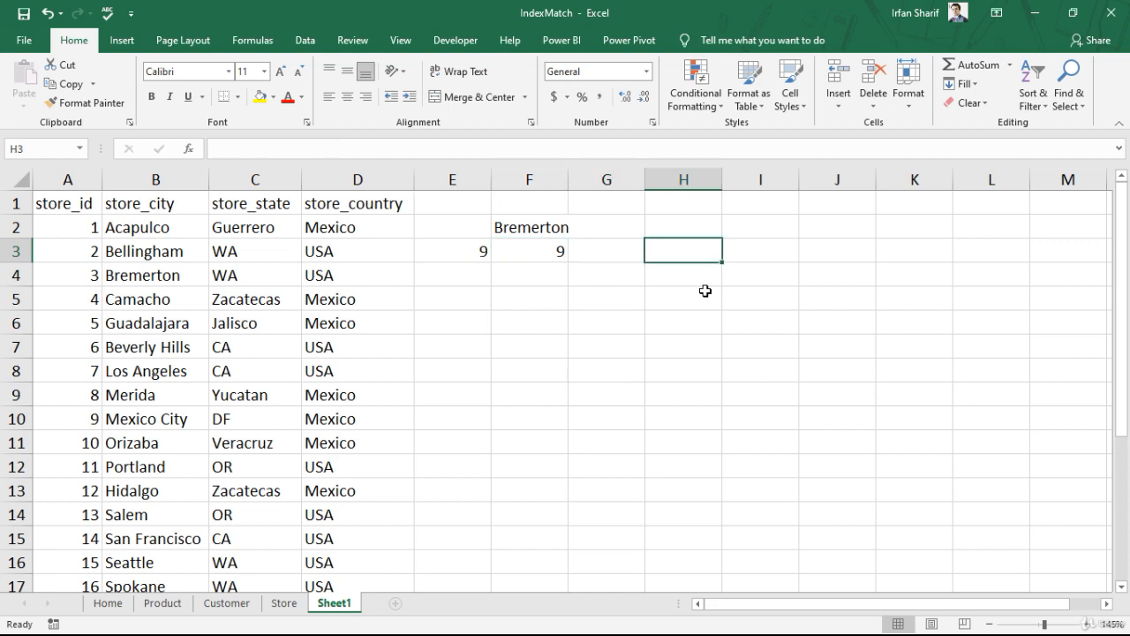
pyautogui.write('=inde')
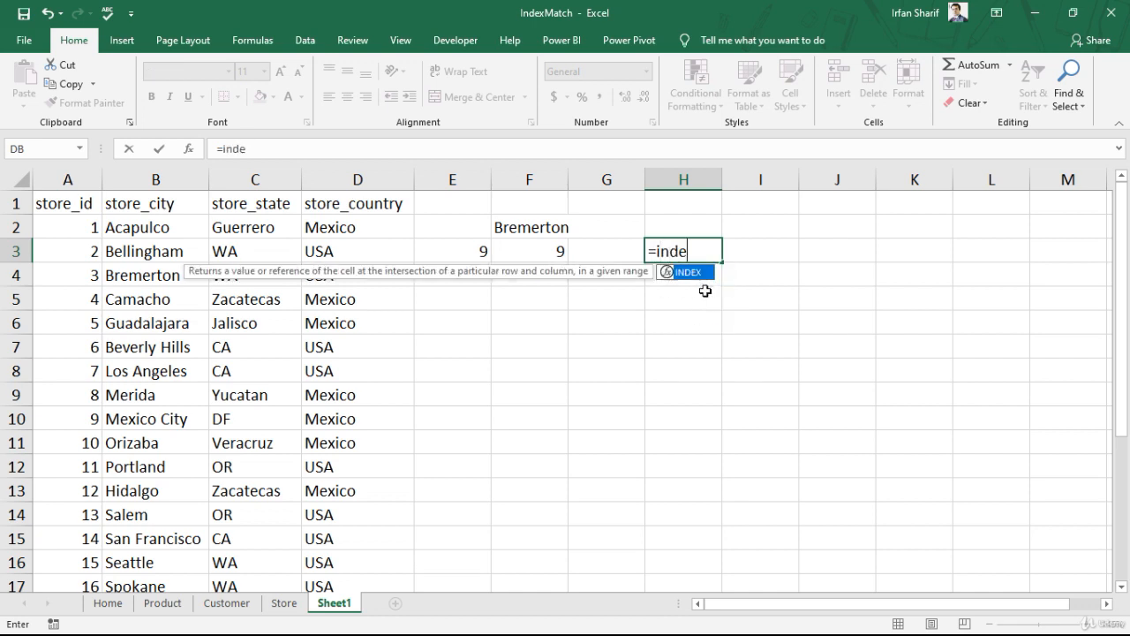
pyautogui.press('Tab')
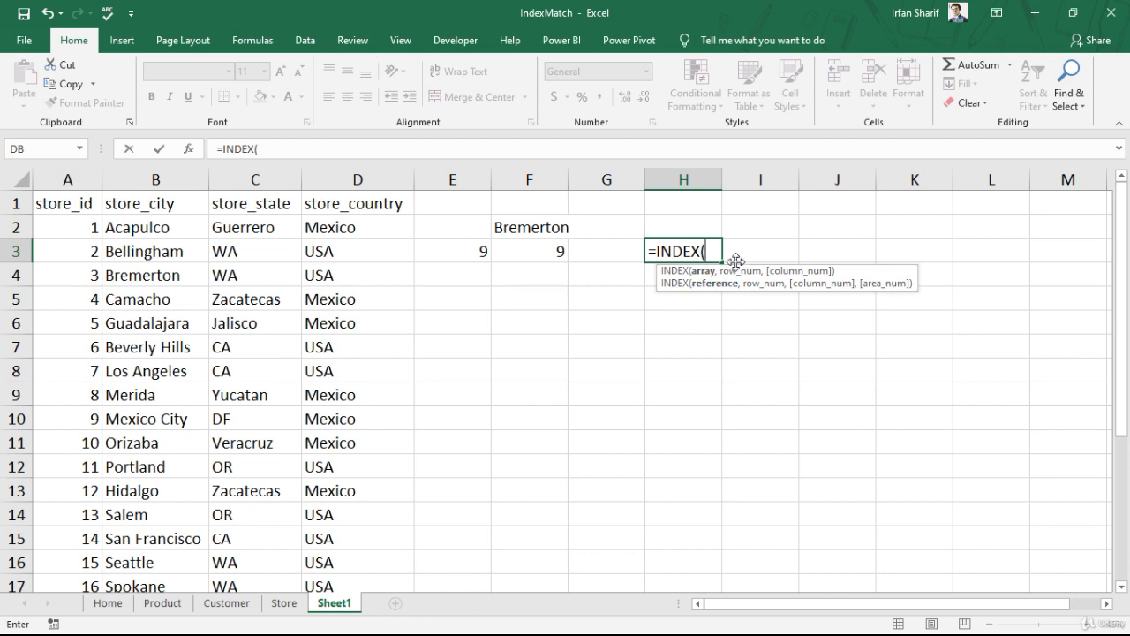
pyautogui.click(148, 229)
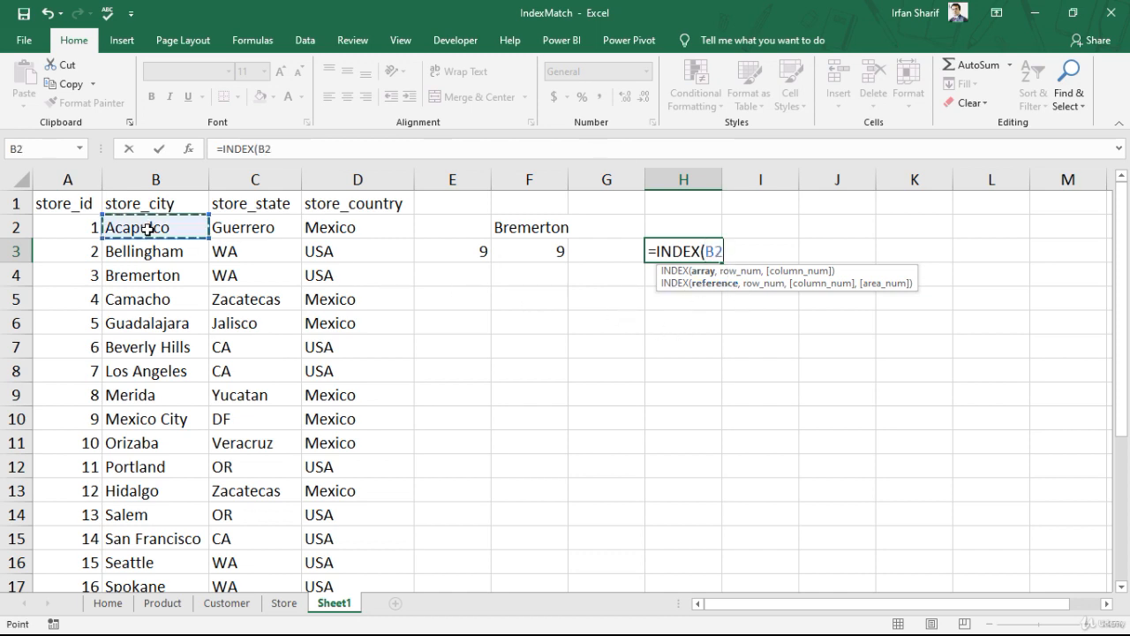
pyautogui.hotkey('ctrl', 'shift', 'Down')
pyautogui.write(',')
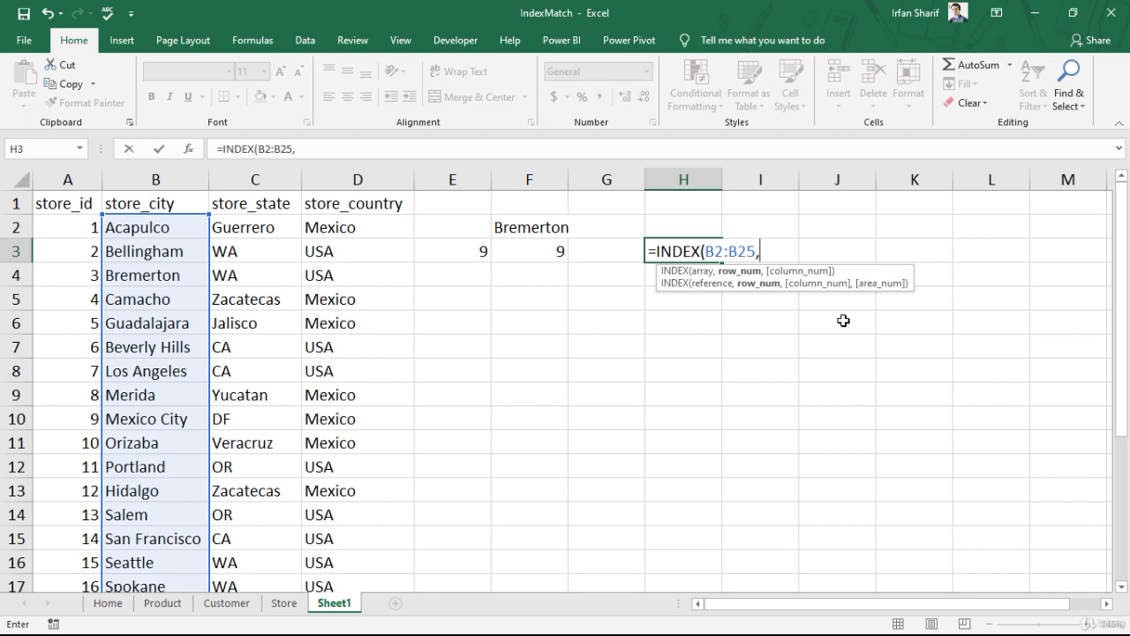
# Step: Complete the H3 formula with a nested MATCH of E3 against the store_id range A2:A25, using exact match (0)
pyautogui.write('match')
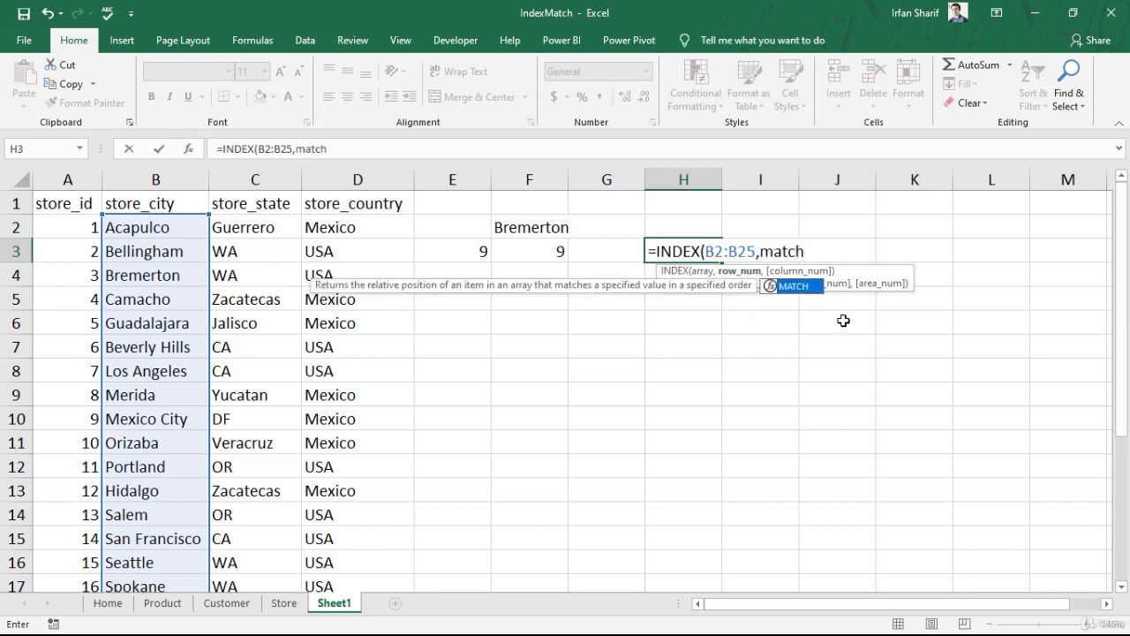
pyautogui.press('Tab')
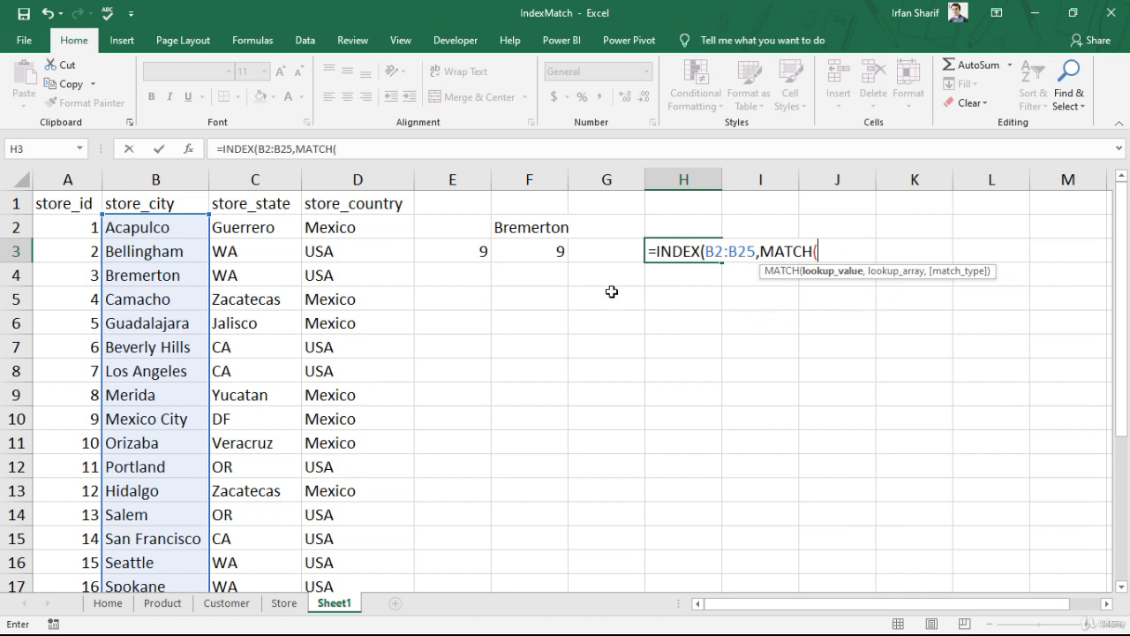
pyautogui.click(464, 255)
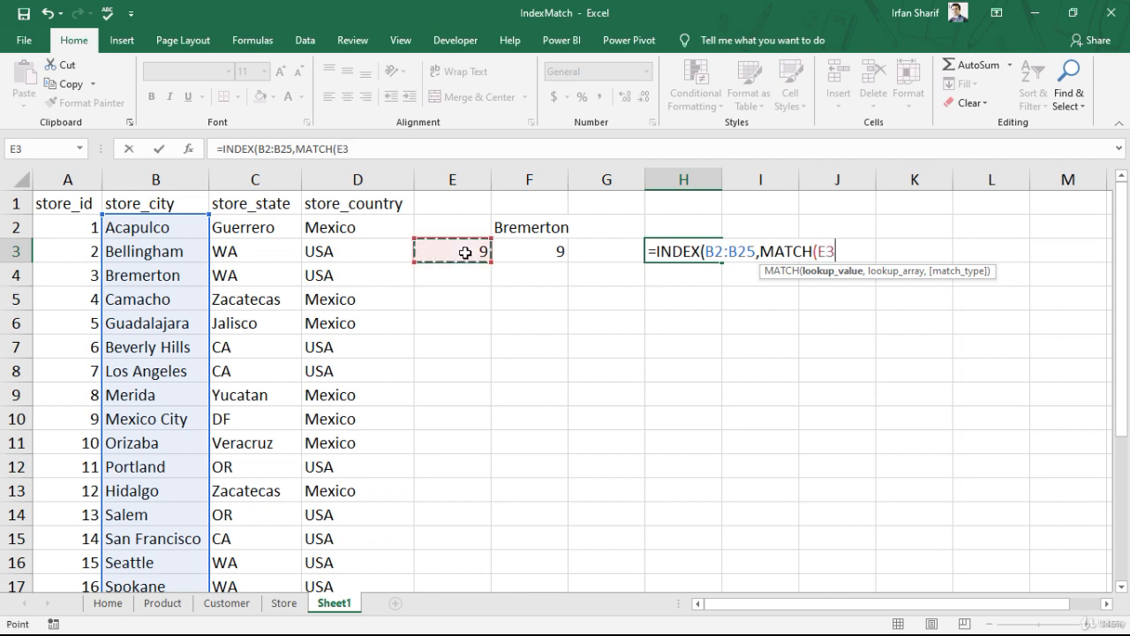
pyautogui.write(',')
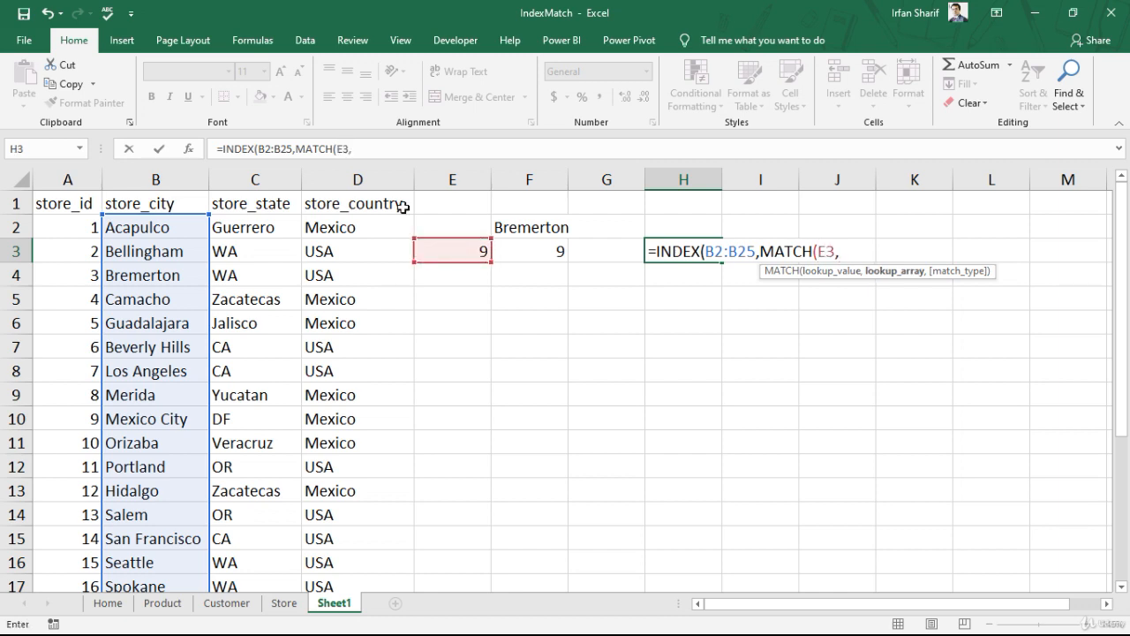
pyautogui.click(92, 227)
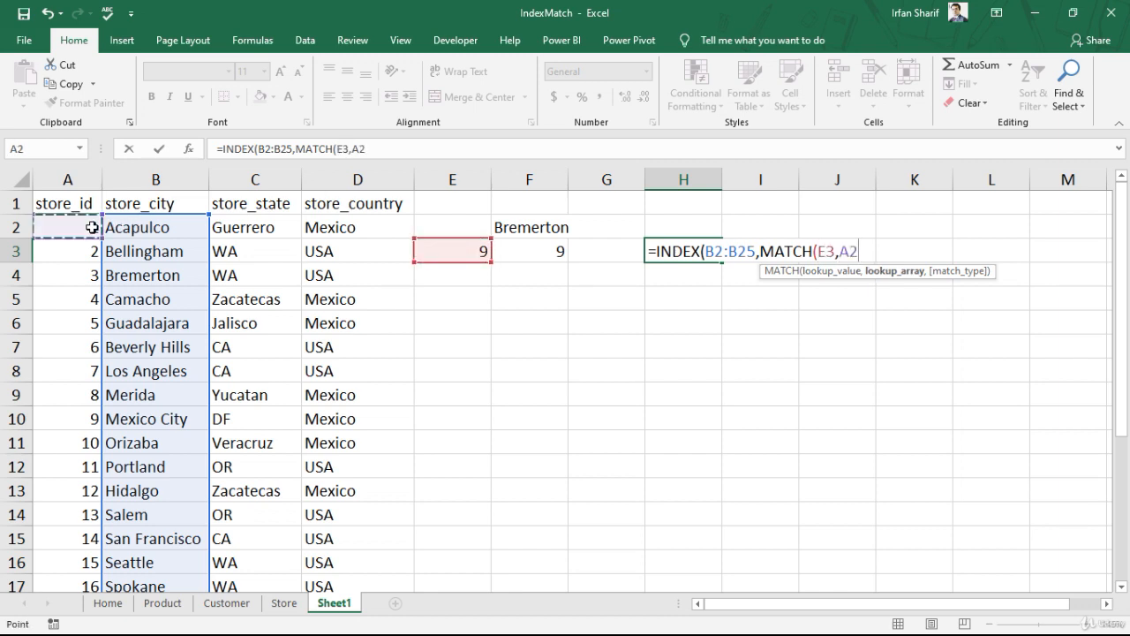
pyautogui.hotkey('ctrl', 'shift', 'Down')
pyautogui.write(',')
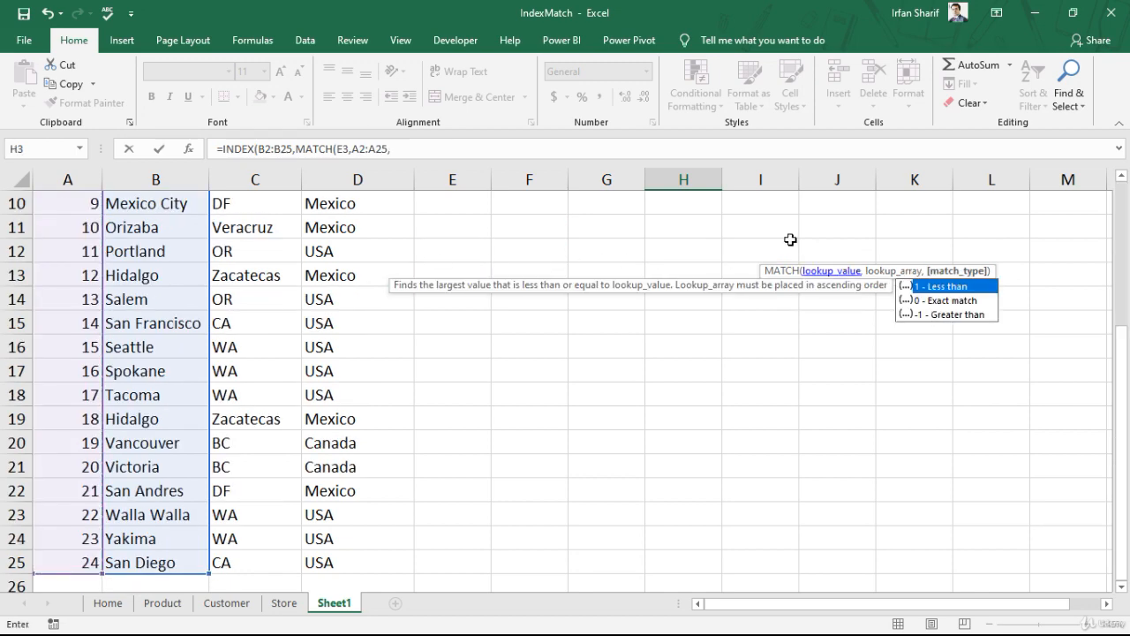
pyautogui.scroll(3, 790, 240)
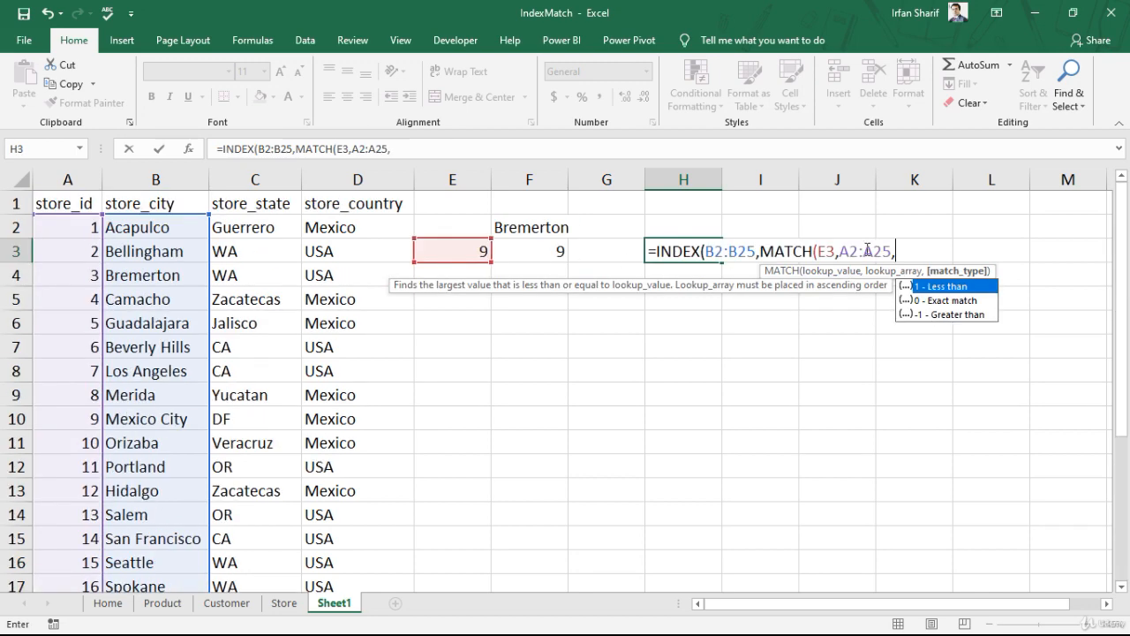
pyautogui.doubleClick(943, 300)
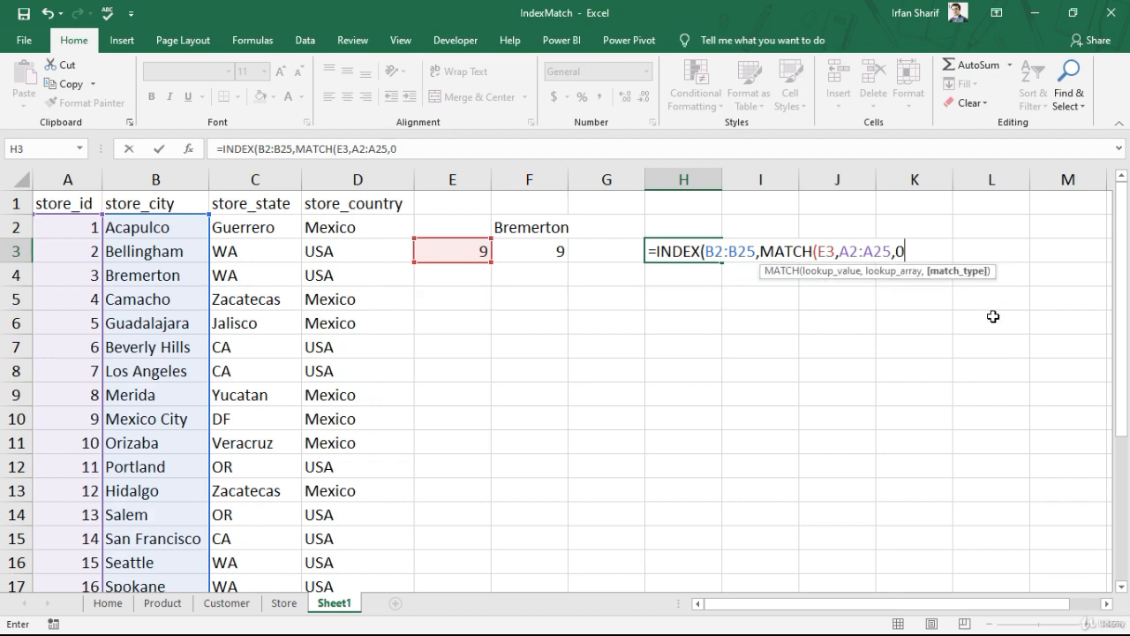
pyautogui.write(')')
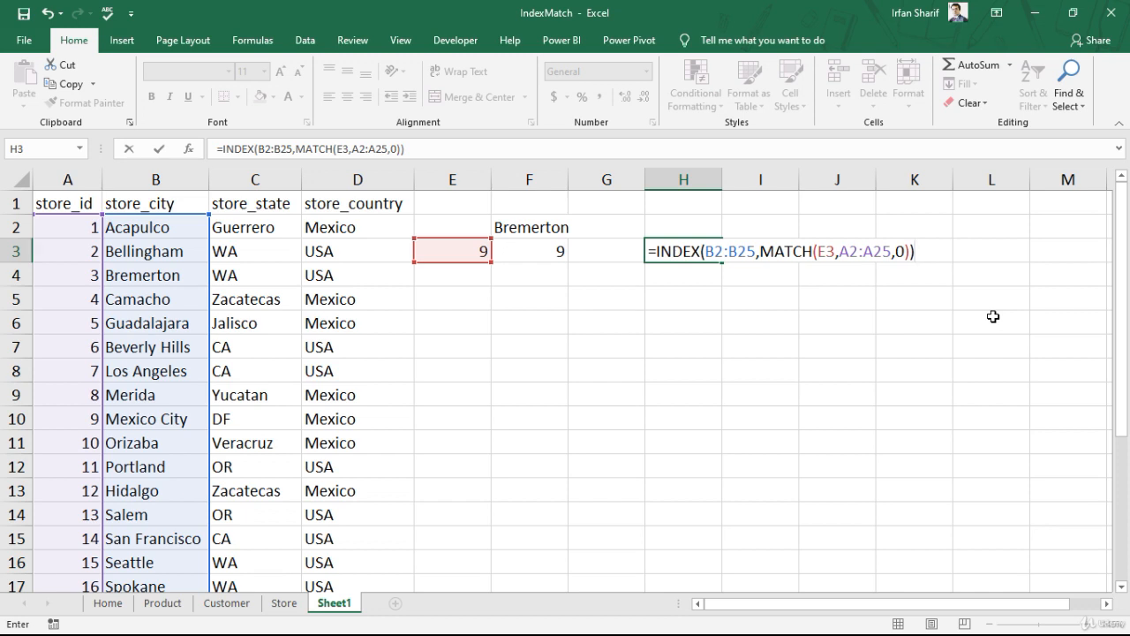
pyautogui.press('Return')
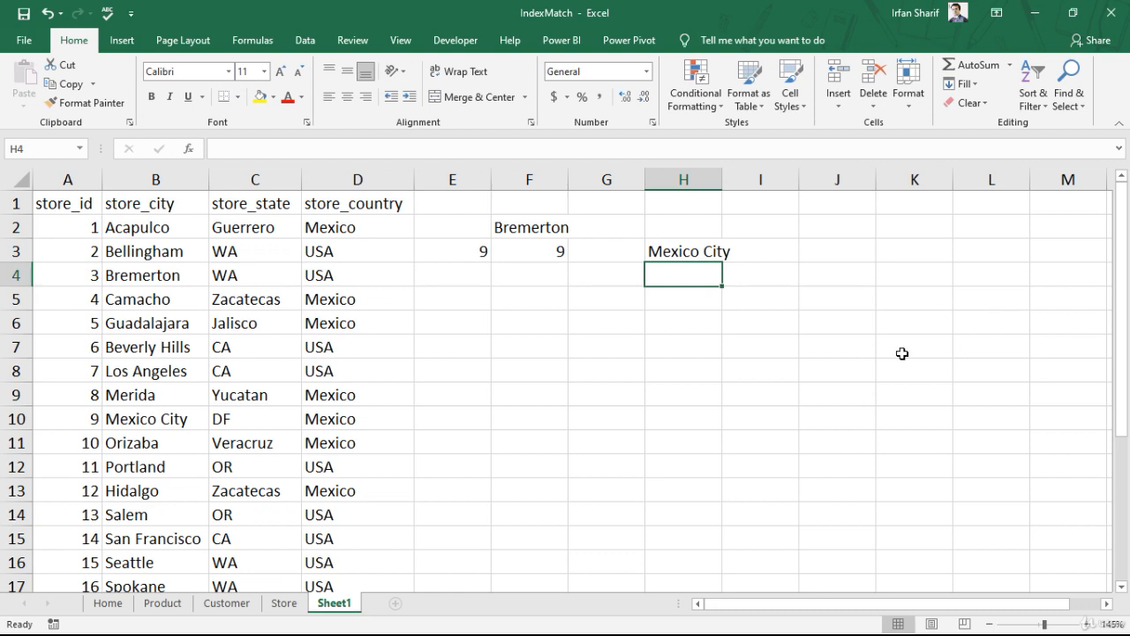
# Step: Compare the formula in H3 and its lookup value in E3 with the matching store_id row in column A
pyautogui.click(681, 250)
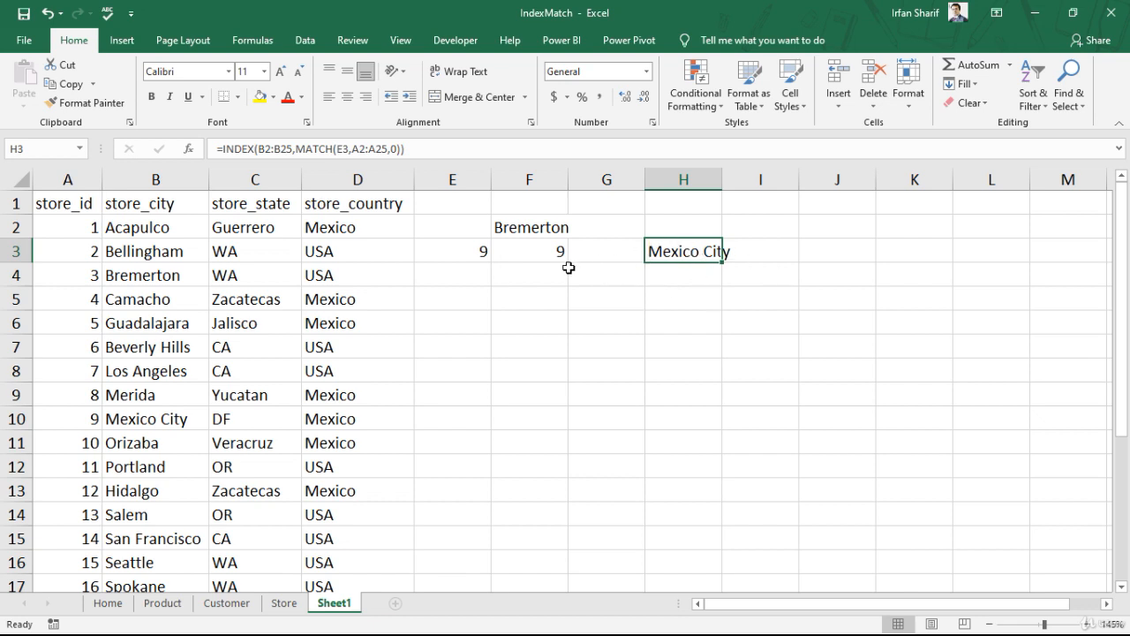
pyautogui.click(467, 249)
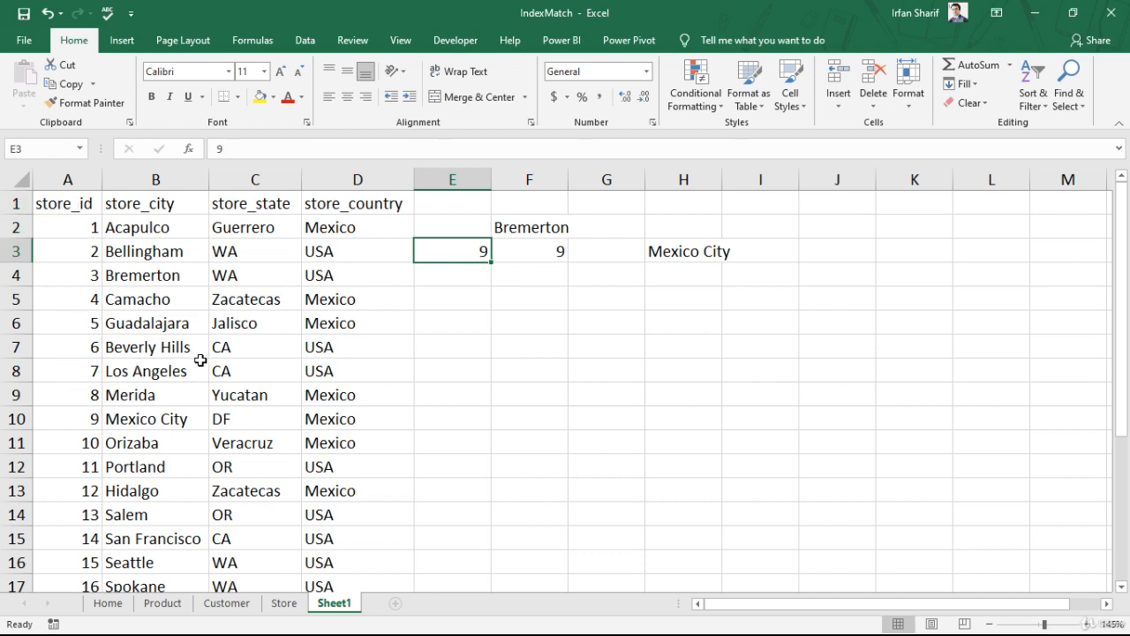
pyautogui.click(81, 420)
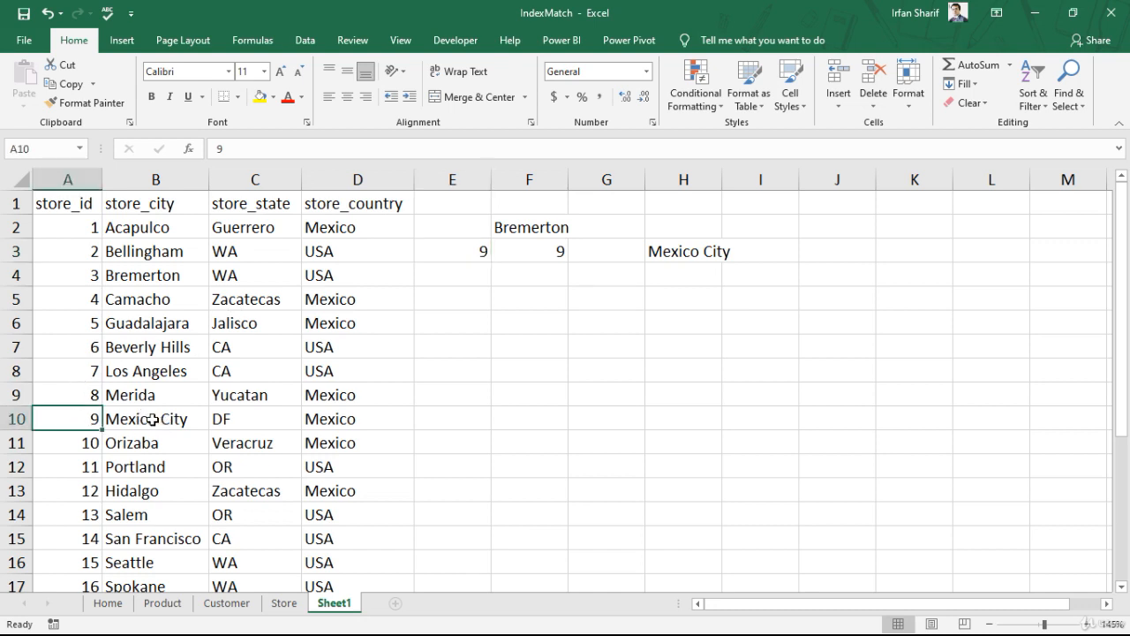
# Step: Set the lookup value in E3 to 14 and check the matching store_id row in column A
pyautogui.click(478, 251)
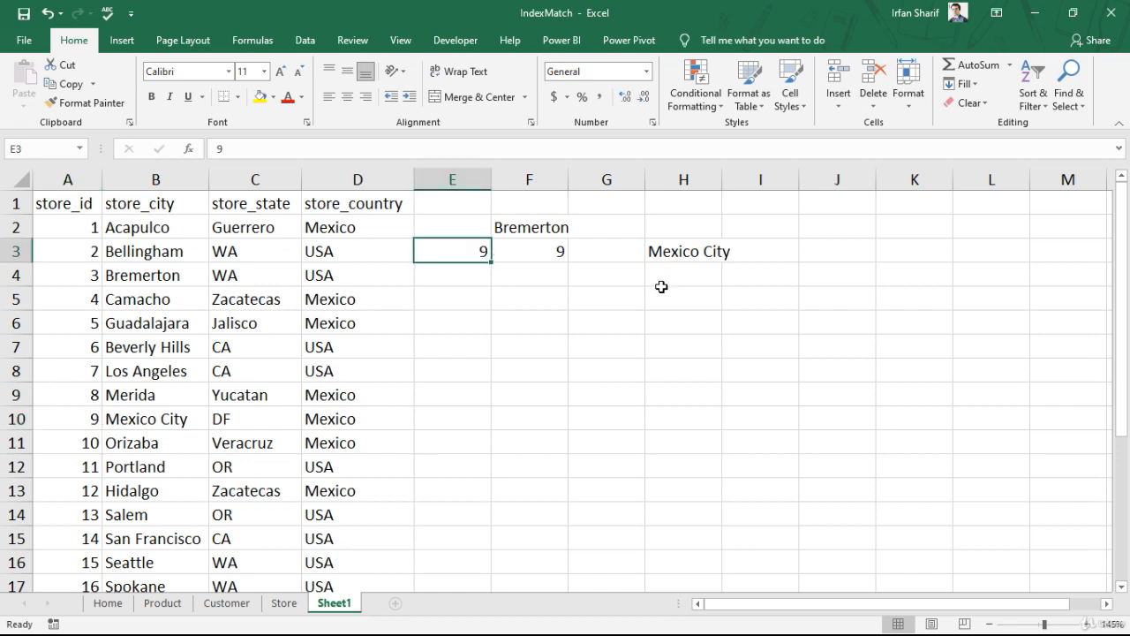
pyautogui.write('14')
pyautogui.press('Return')
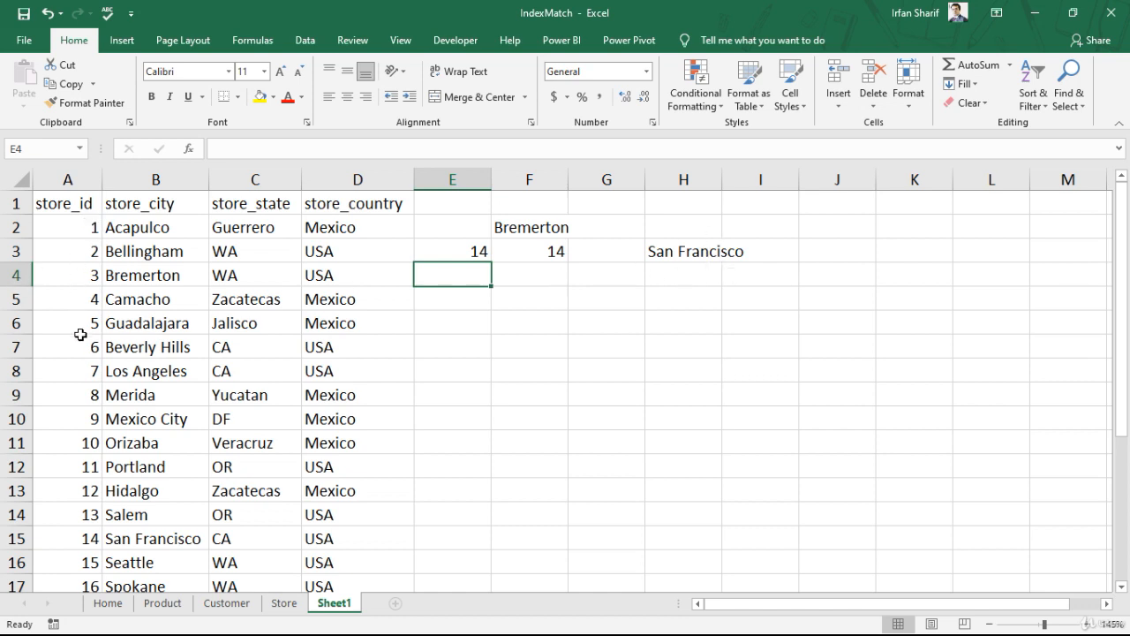
pyautogui.click(70, 542)
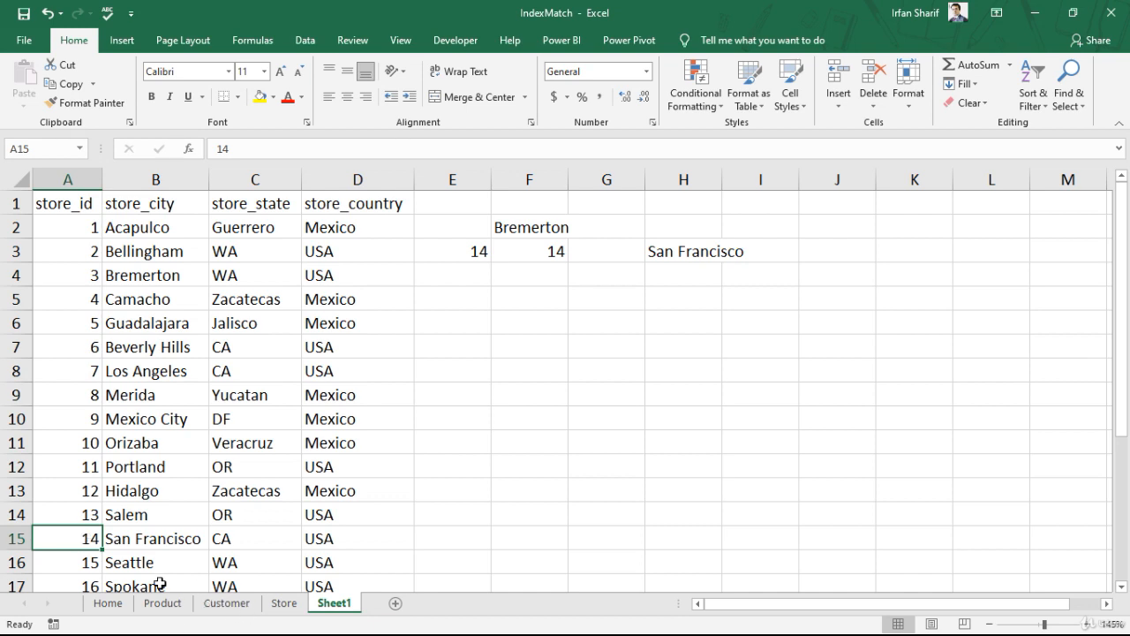
# Step: In C2 of the Home sheet, start an INDEX formula with the Product sheet's product name range B2:B1561 as its array
pyautogui.click(111, 604)
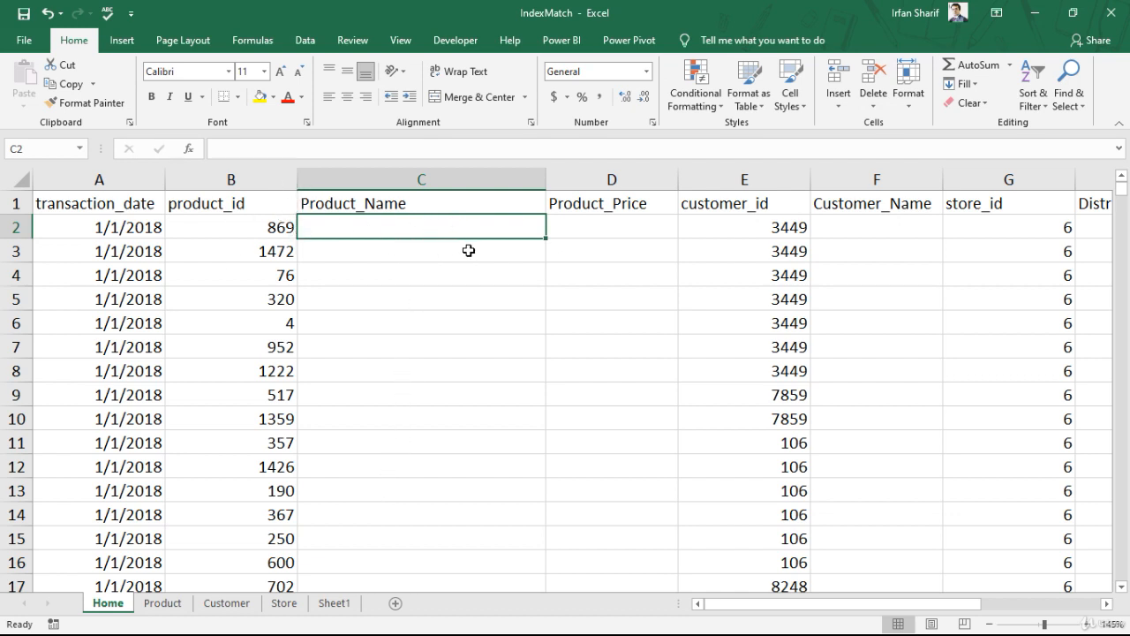
pyautogui.write('=')
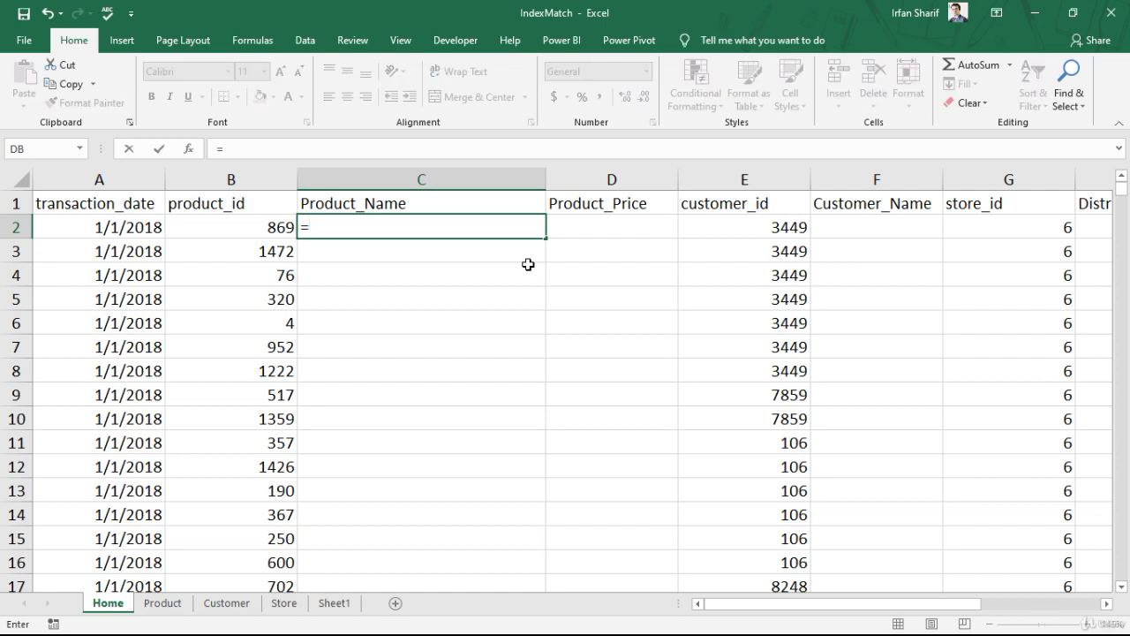
pyautogui.write('index')
pyautogui.press('Tab')
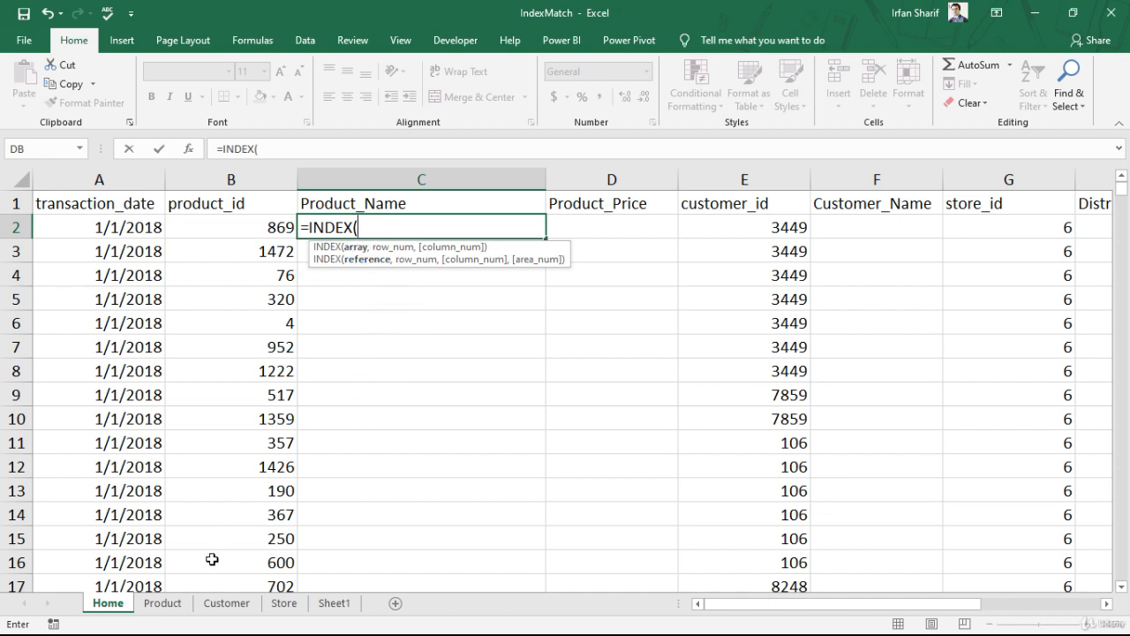
pyautogui.click(168, 604)
pyautogui.click(296, 215)
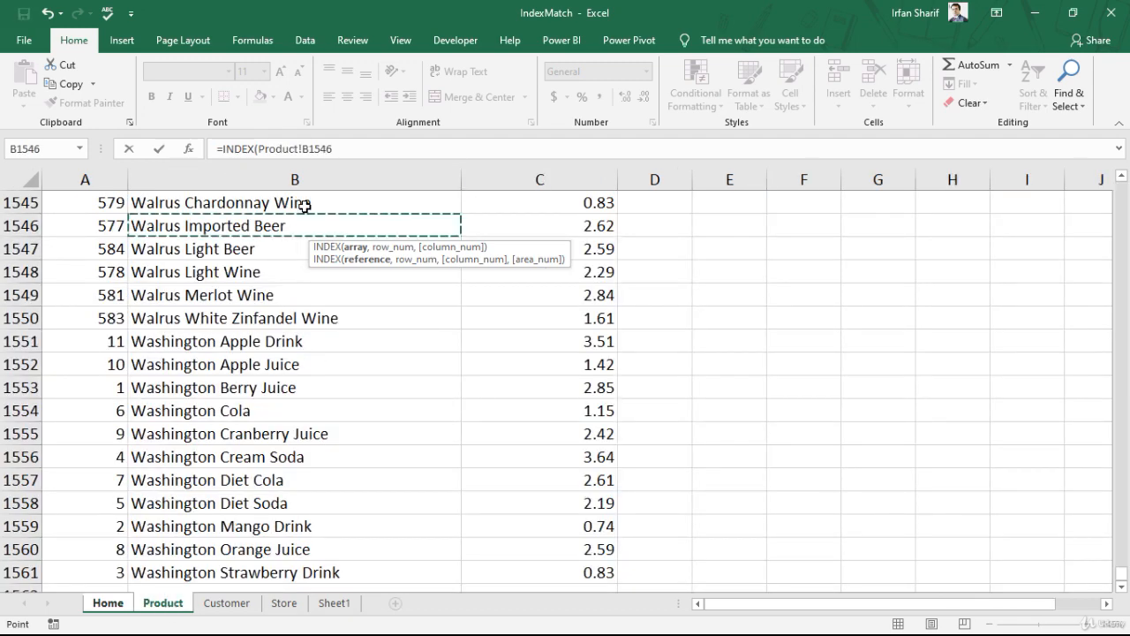
pyautogui.hotkey('ctrl', 'Up')
pyautogui.press('Down')
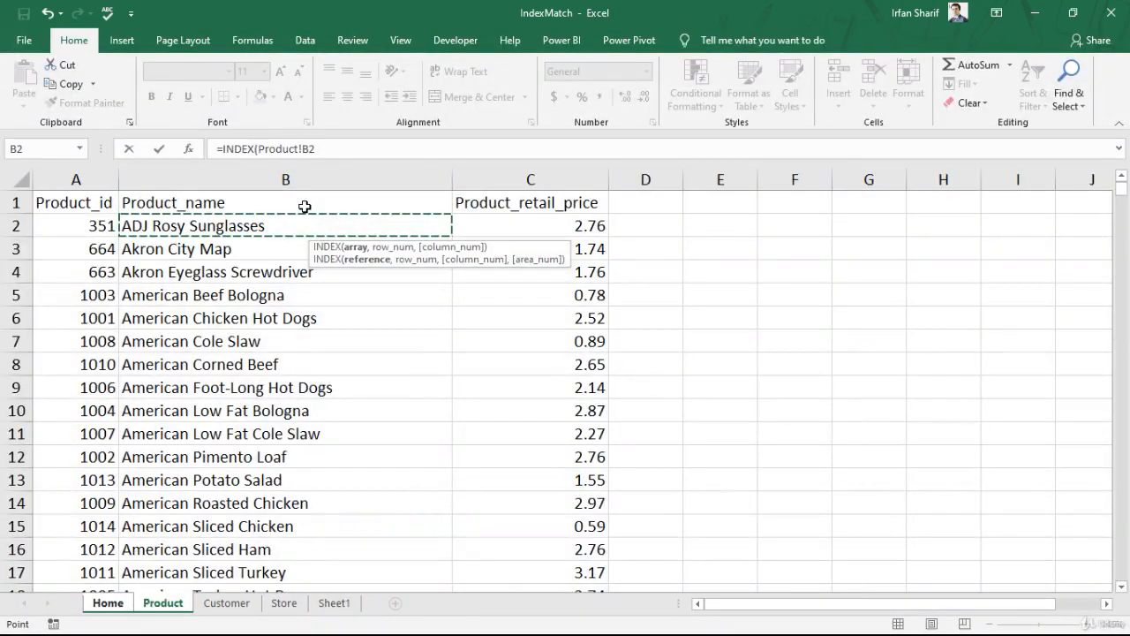
pyautogui.hotkey('ctrl', 'shift', 'Down')
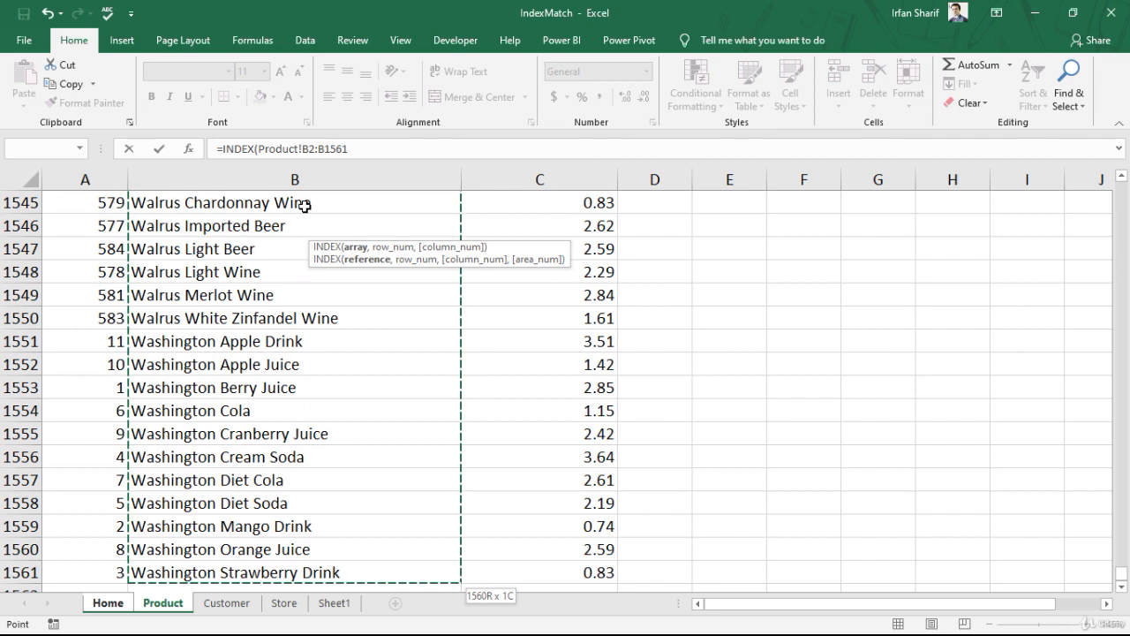
pyautogui.write(',')
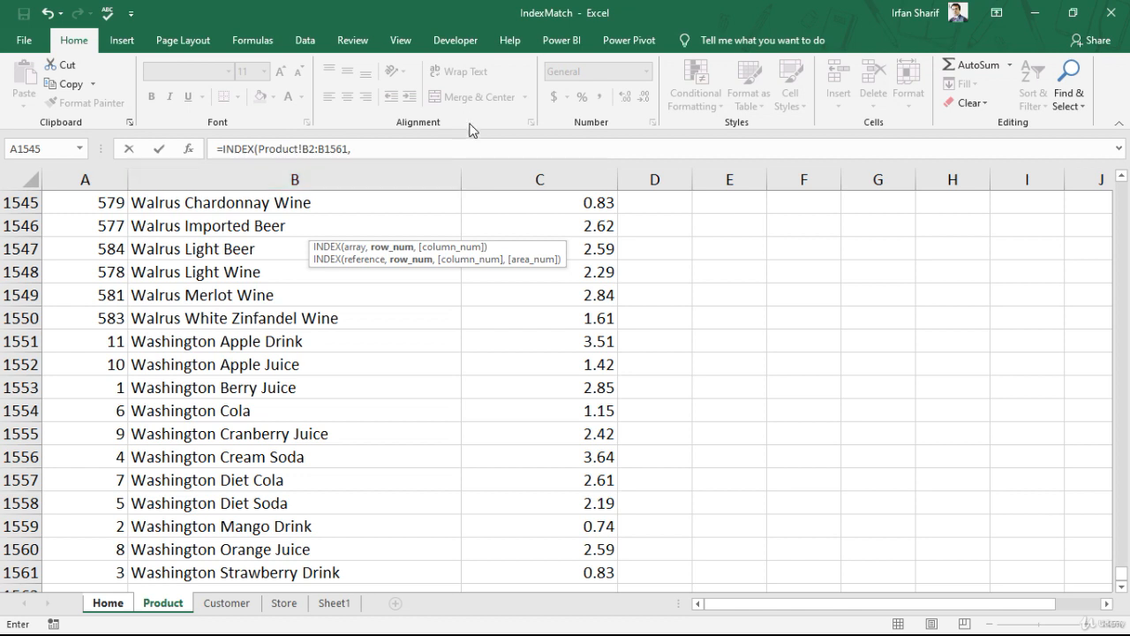
# Step: Nest a MATCH function as the row number, with the product_id in Home!B2 as its lookup value
pyautogui.write('match')
pyautogui.press('Tab')
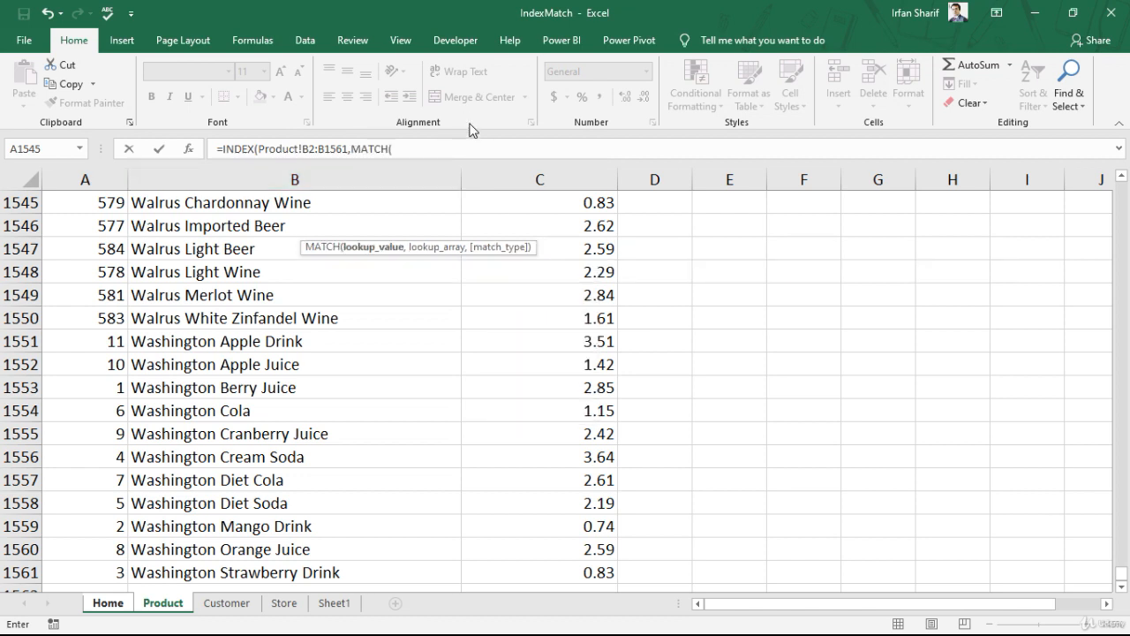
pyautogui.click(360, 170)
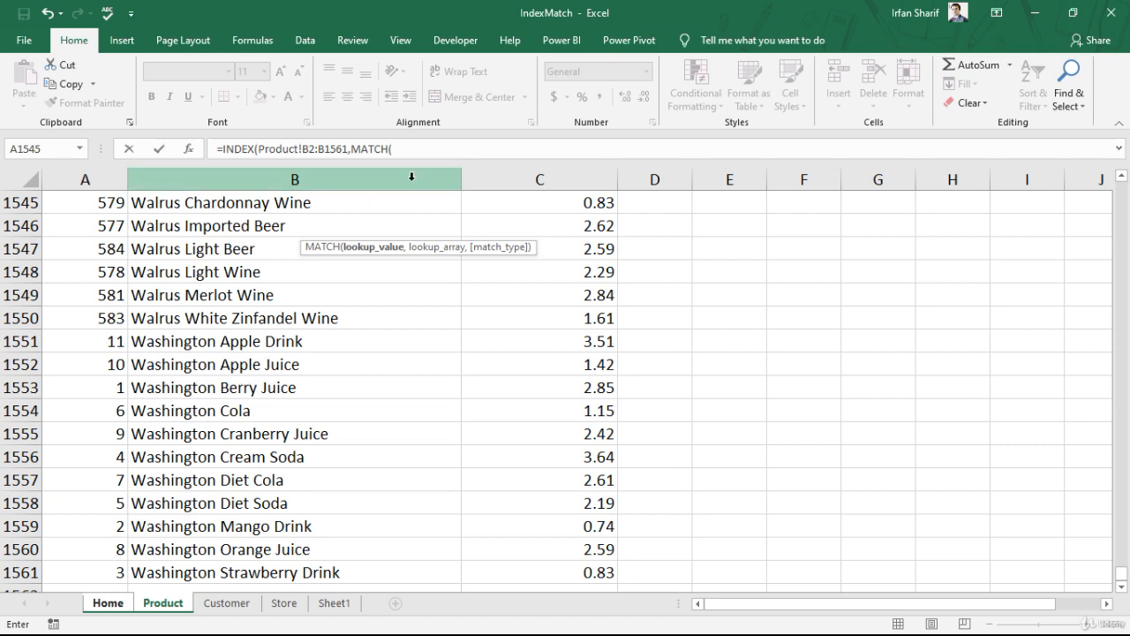
pyautogui.click(100, 604)
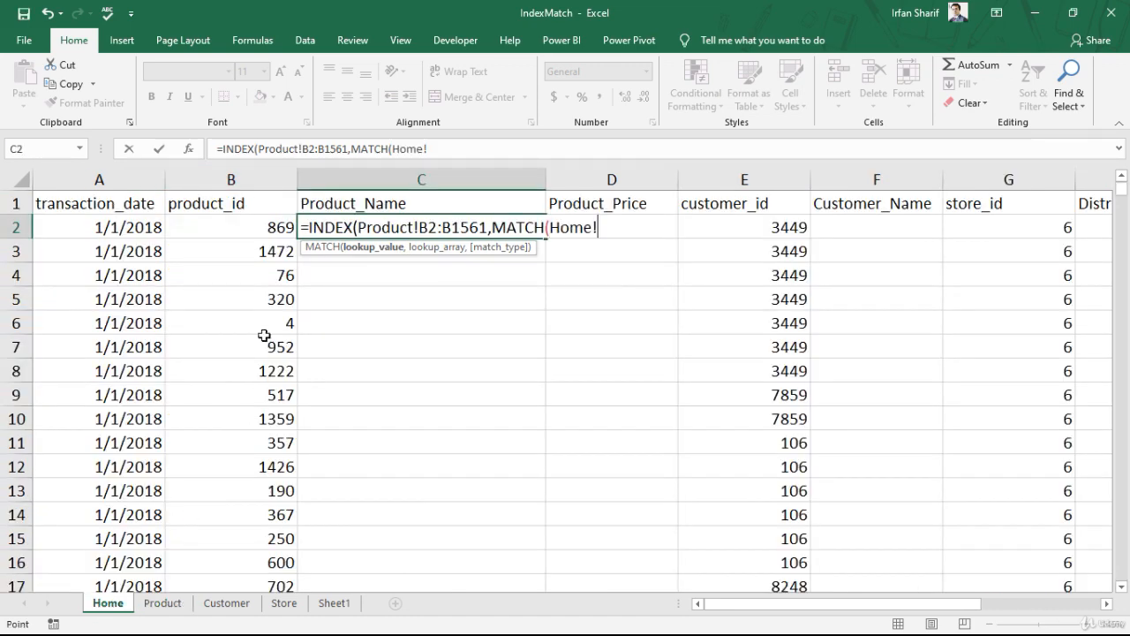
pyautogui.click(272, 226)
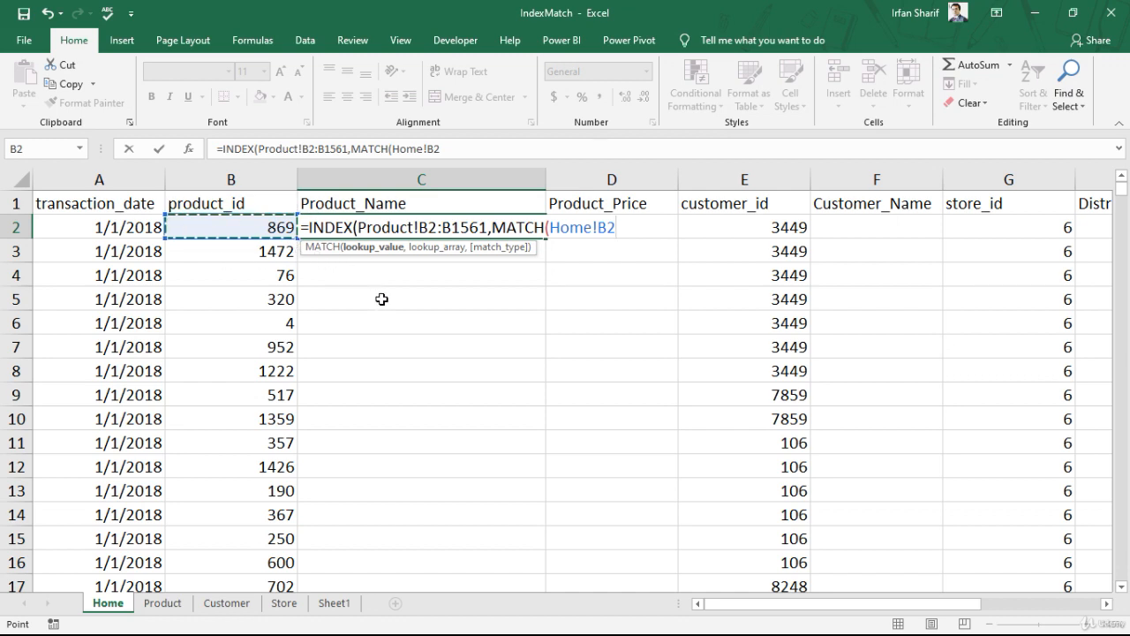
pyautogui.write(',')
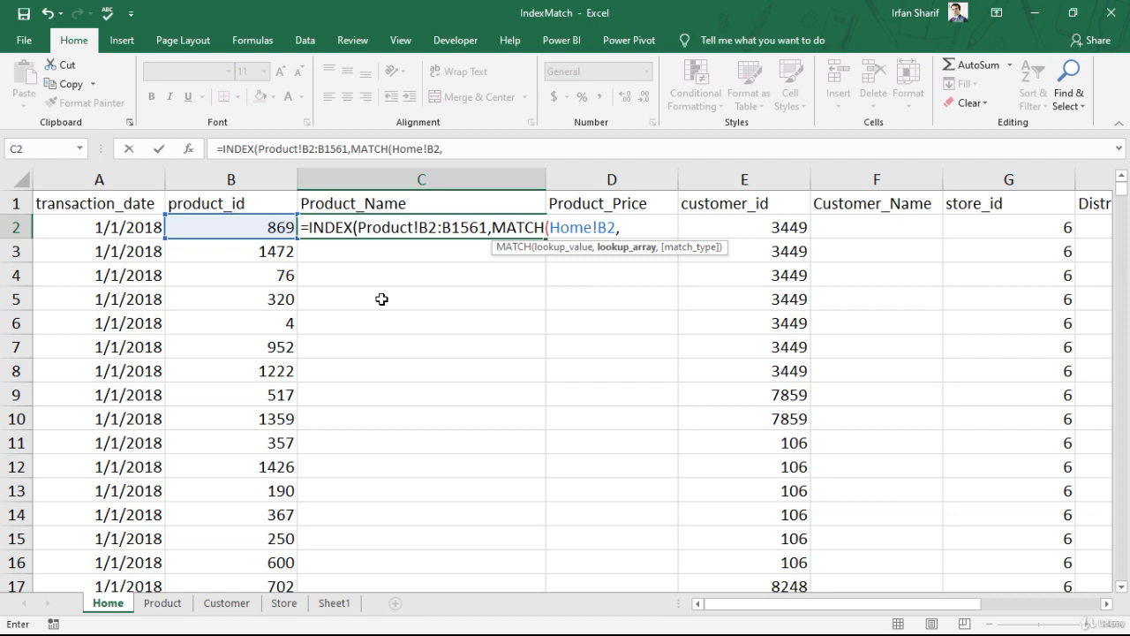
# Step: Set the MATCH function's lookup array to the Product sheet's product ID range A2:A1561
pyautogui.click(157, 605)
pyautogui.click(111, 245)
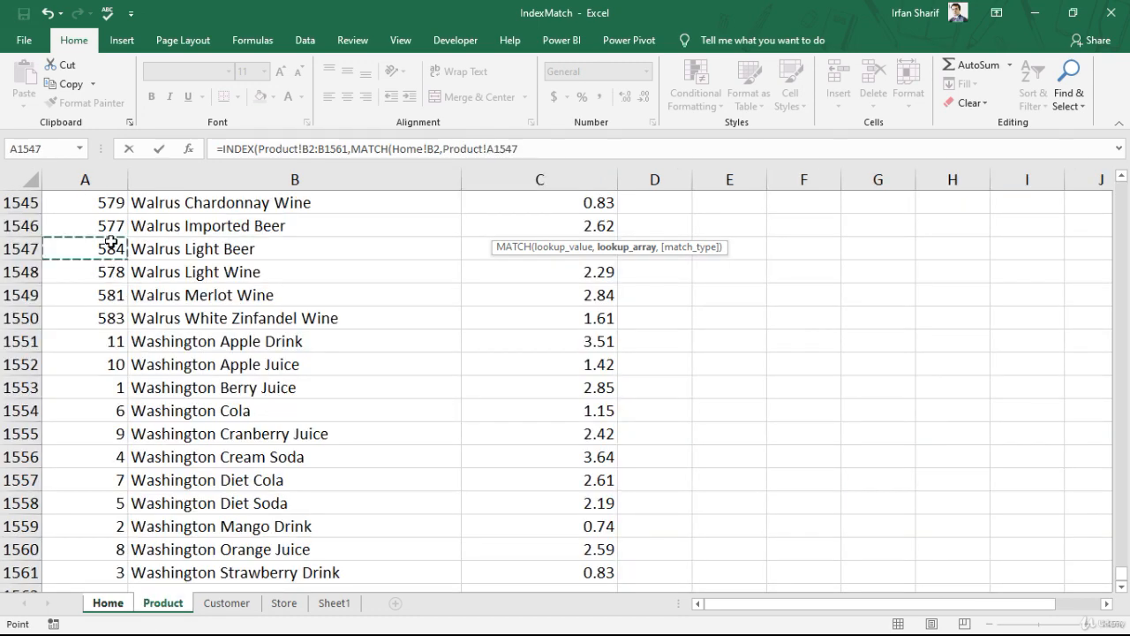
pyautogui.hotkey('ctrl', 'Up')
pyautogui.press('Down')
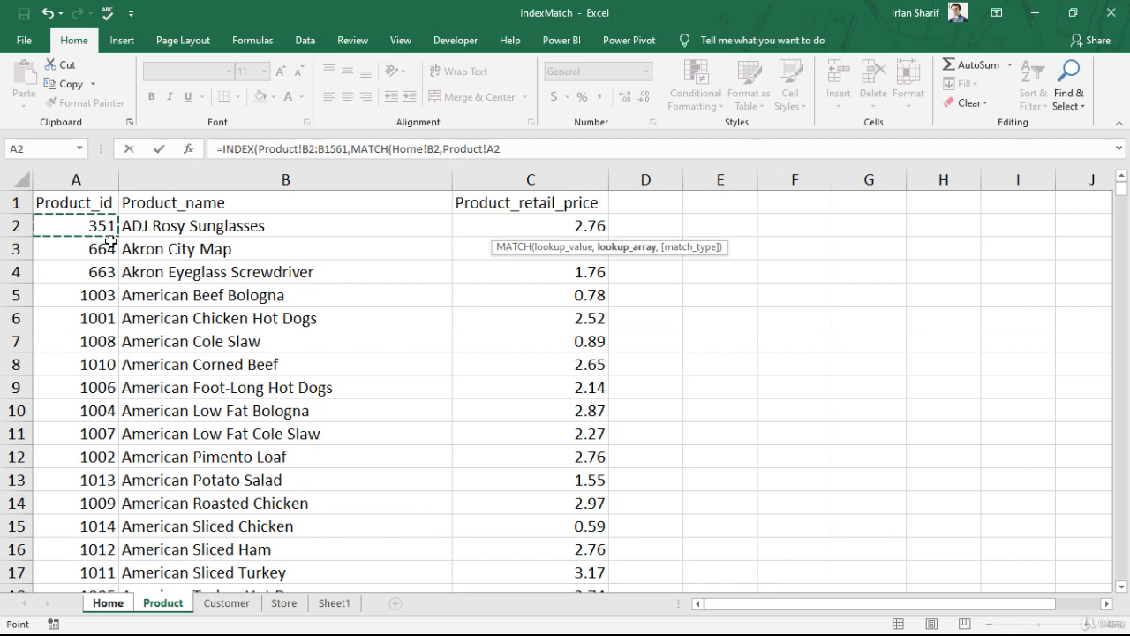
pyautogui.hotkey('ctrl', 'shift', 'Down')
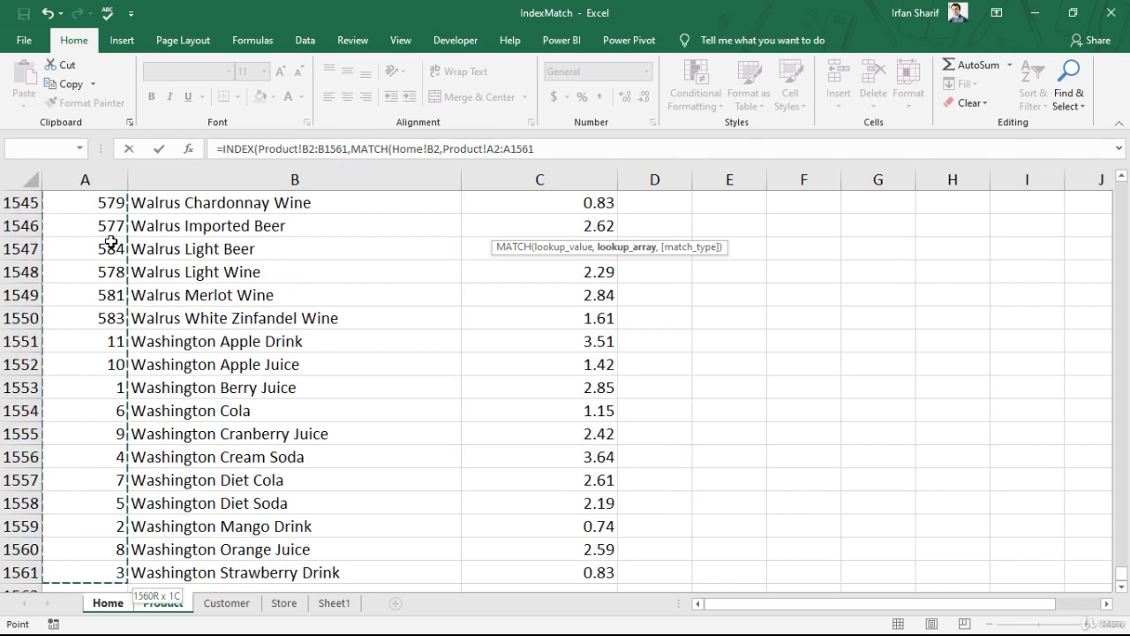
# Step: Set the match type to 0 (exact match), close both functions and enter the formula in C2
pyautogui.write(',')
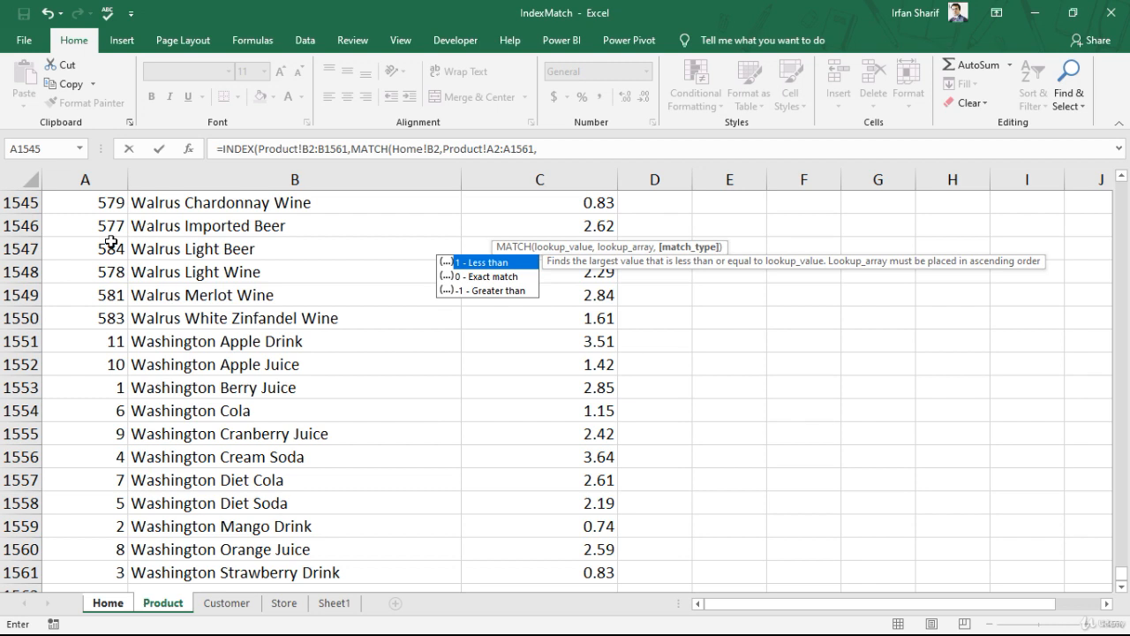
pyautogui.press('Down')
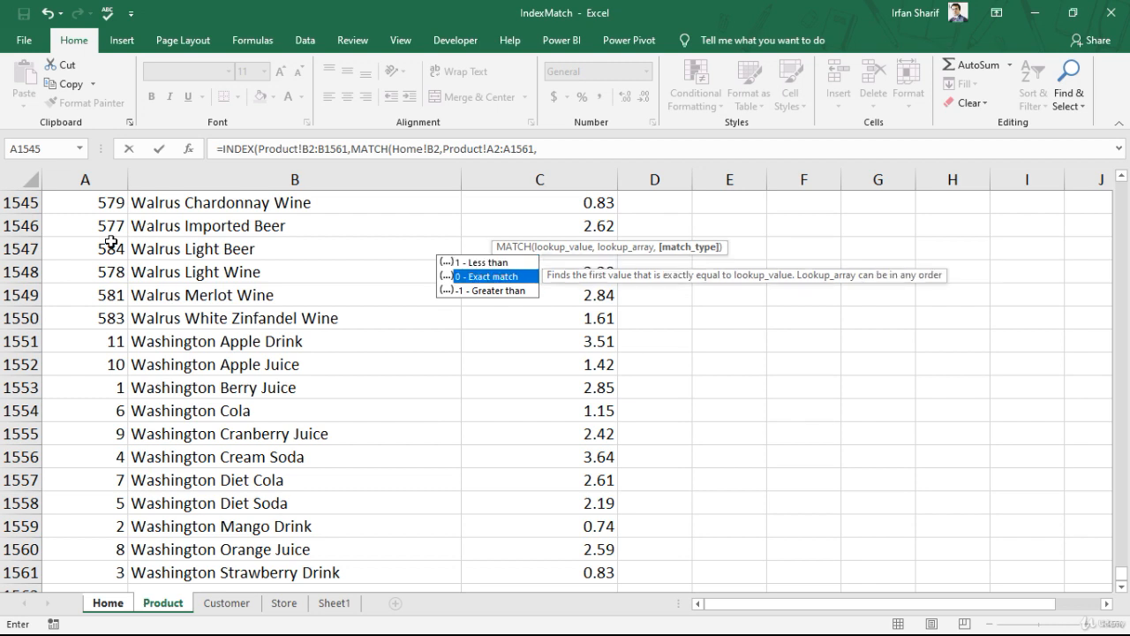
pyautogui.press('Tab')
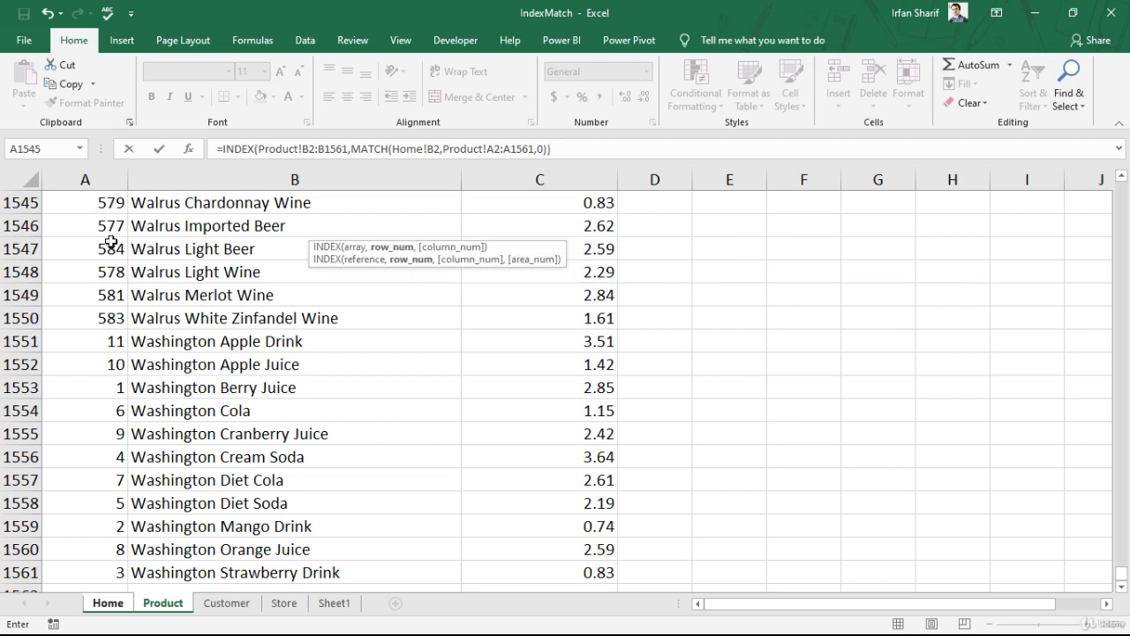
pyautogui.write(')')
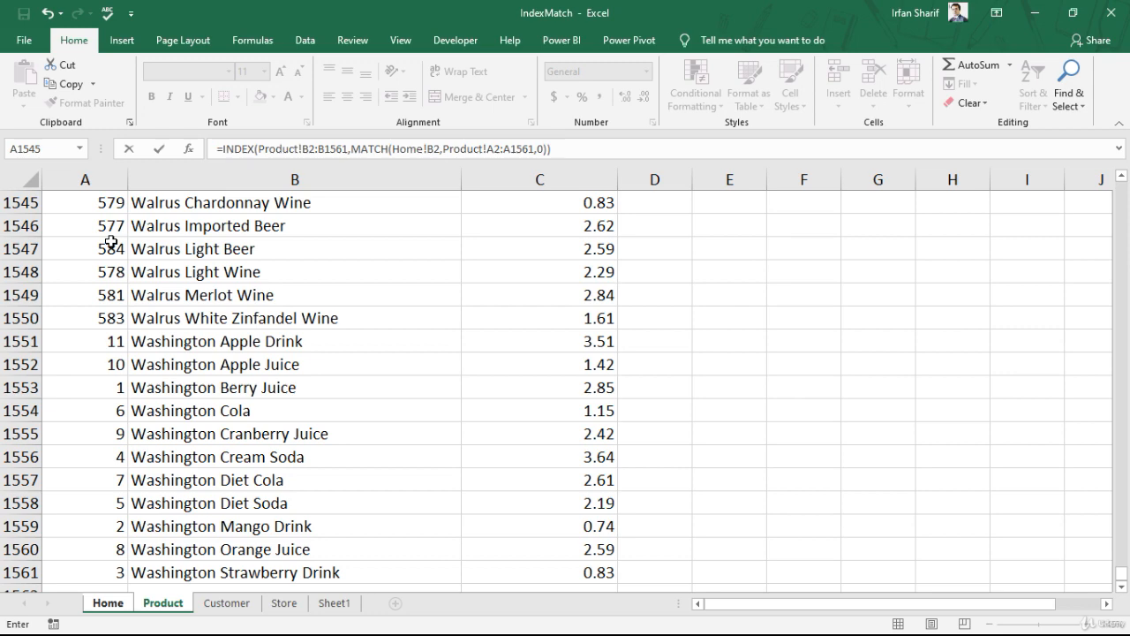
pyautogui.press('Return')
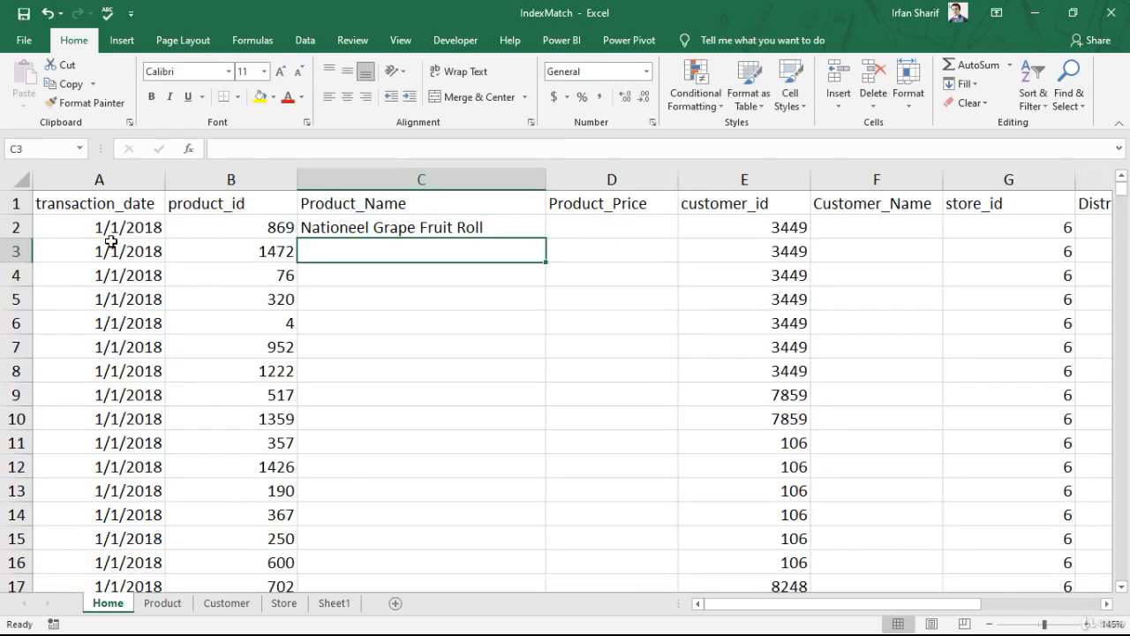
# Step: Check the product name returned in C2 by finding product_id 869 on the Product sheet
pyautogui.click(375, 223)
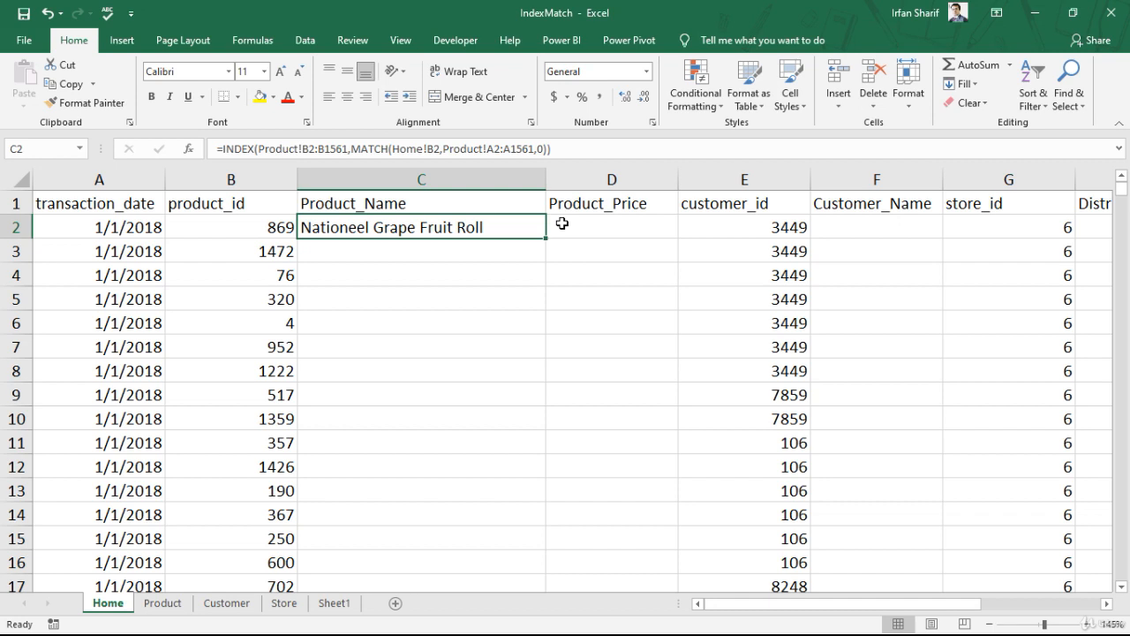
pyautogui.click(268, 227)
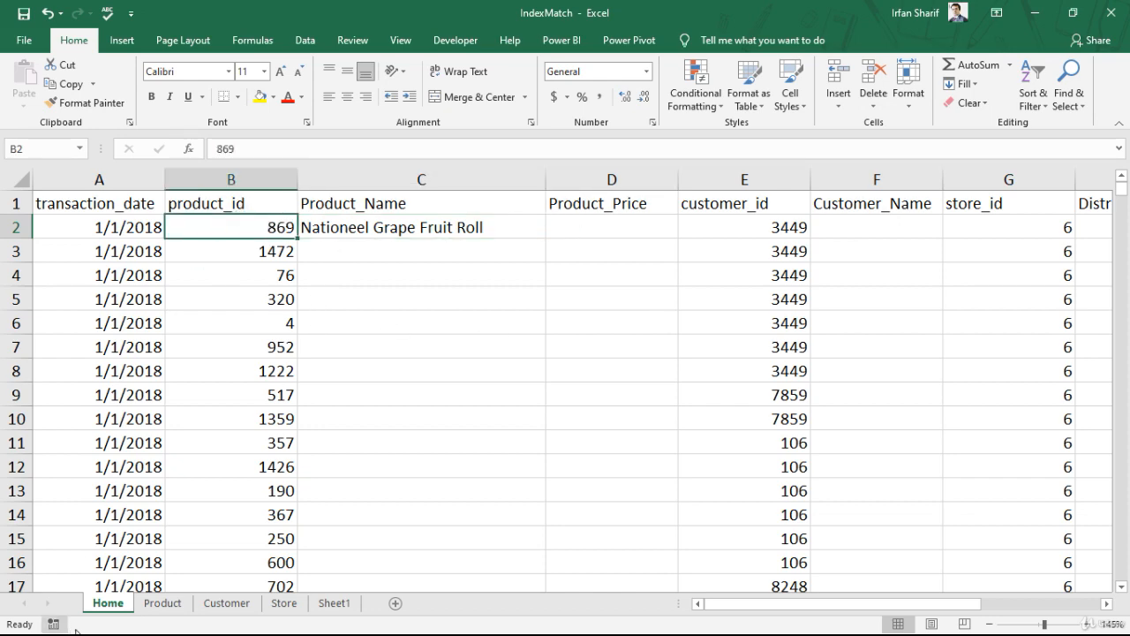
pyautogui.click(174, 604)
pyautogui.click(226, 319)
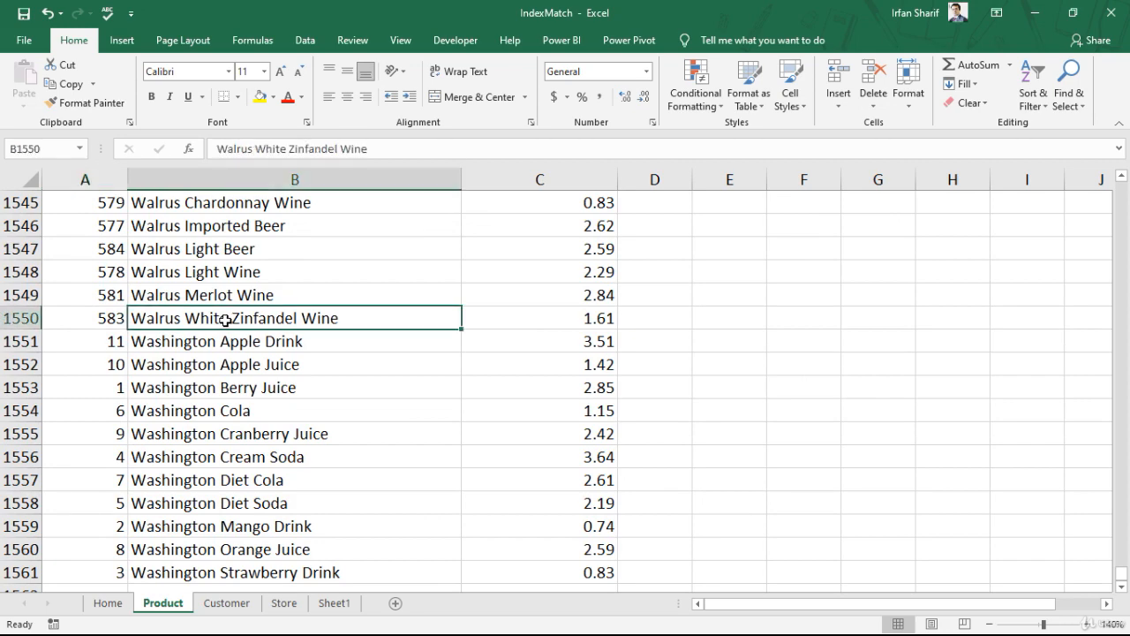
pyautogui.hotkey('ctrl', 'f')
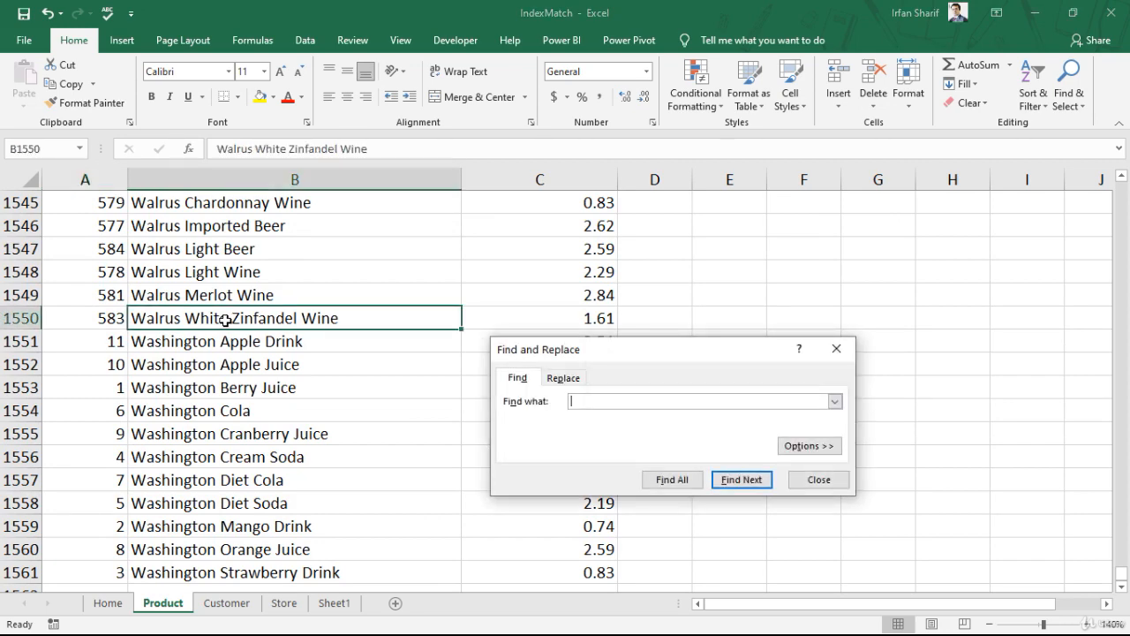
pyautogui.press('Return')
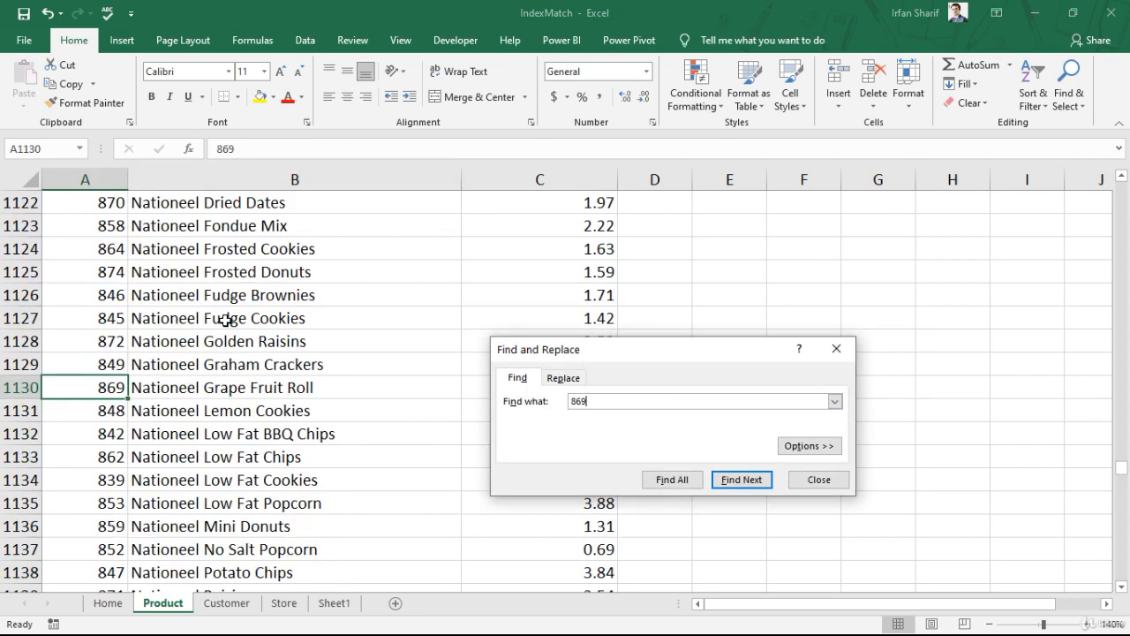
pyautogui.press('Escape')
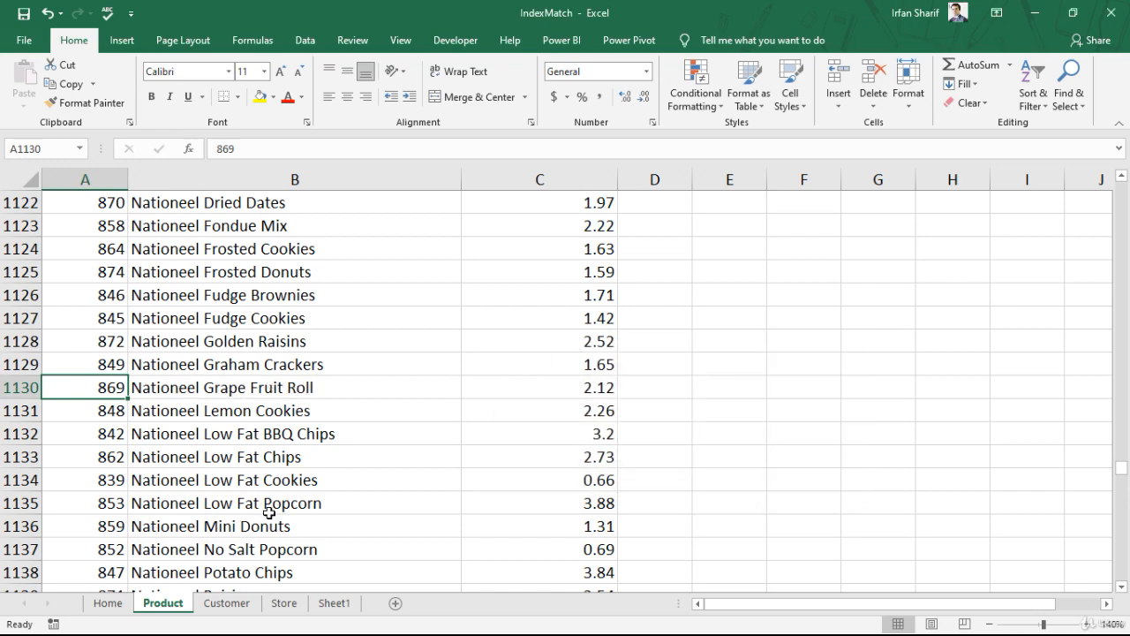
# Step: In C2 of the Home sheet, make the INDEX array absolute as Product!$B$2:$B$1561
pyautogui.click(113, 602)
pyautogui.click(425, 233)
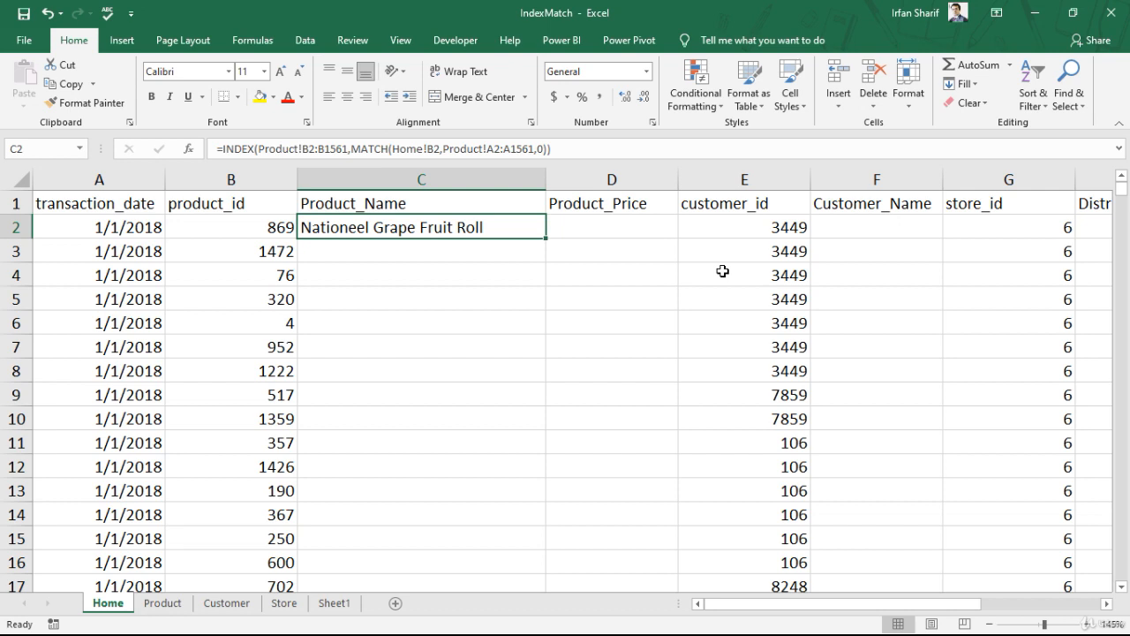
pyautogui.press('F2')
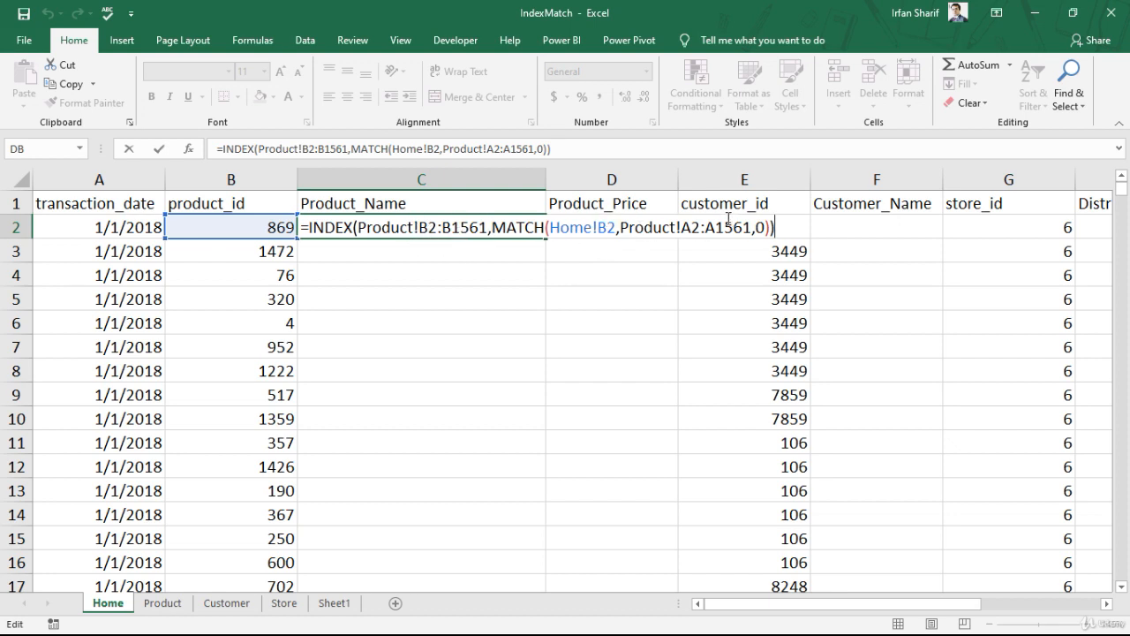
pyautogui.click(429, 228)
pyautogui.press('F4')
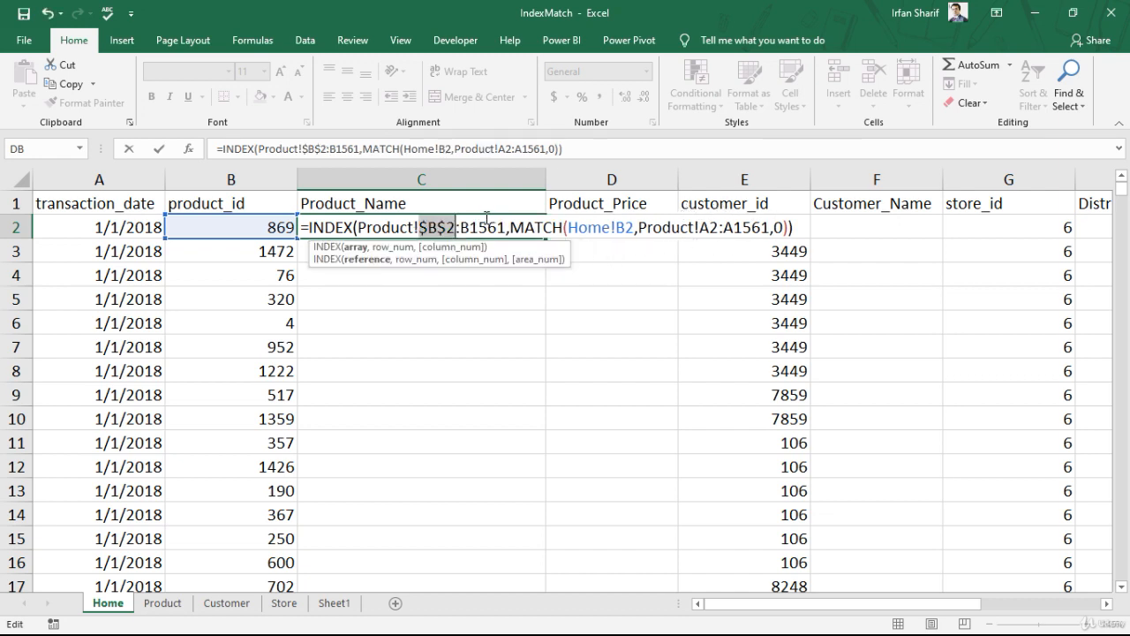
pyautogui.click(485, 228)
pyautogui.press('F4')
# Step: Make the MATCH lookup array absolute as Product!$A$2:$A$1561 and enter the updated formula in C2
pyautogui.click(724, 228)
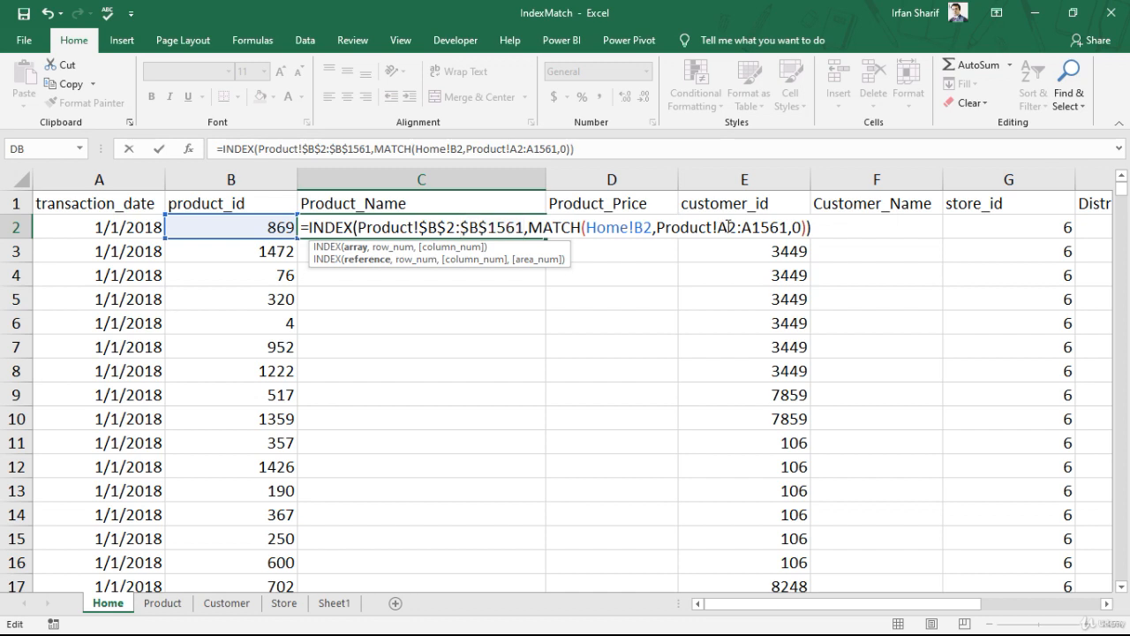
pyautogui.press('F4')
pyautogui.click(787, 228)
pyautogui.press('F4')
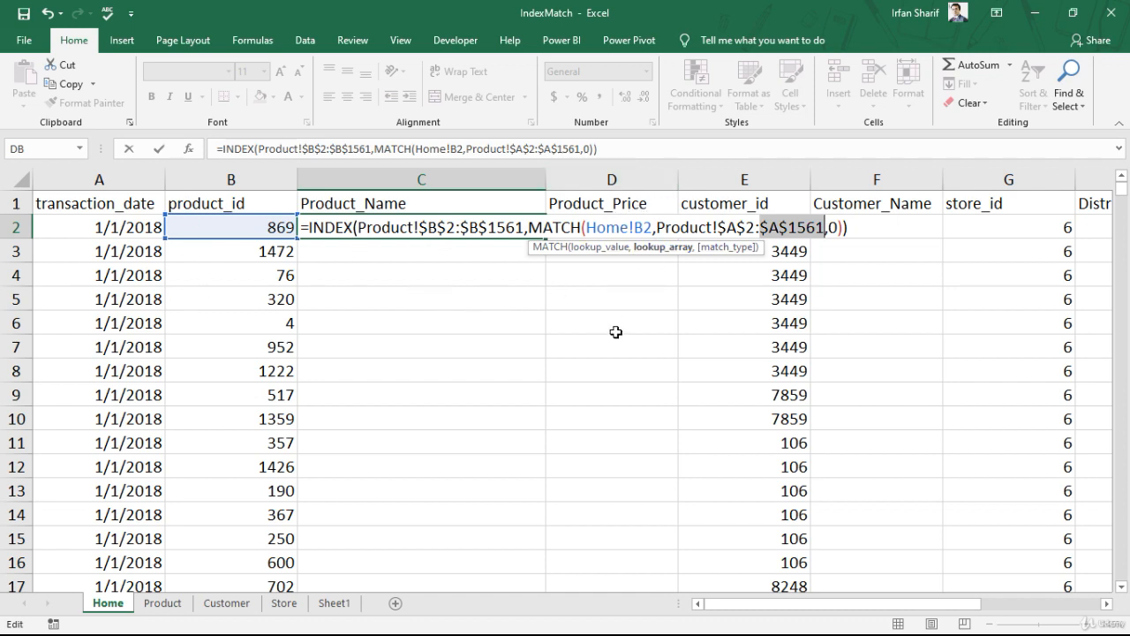
pyautogui.press('Return')
pyautogui.press('Up')
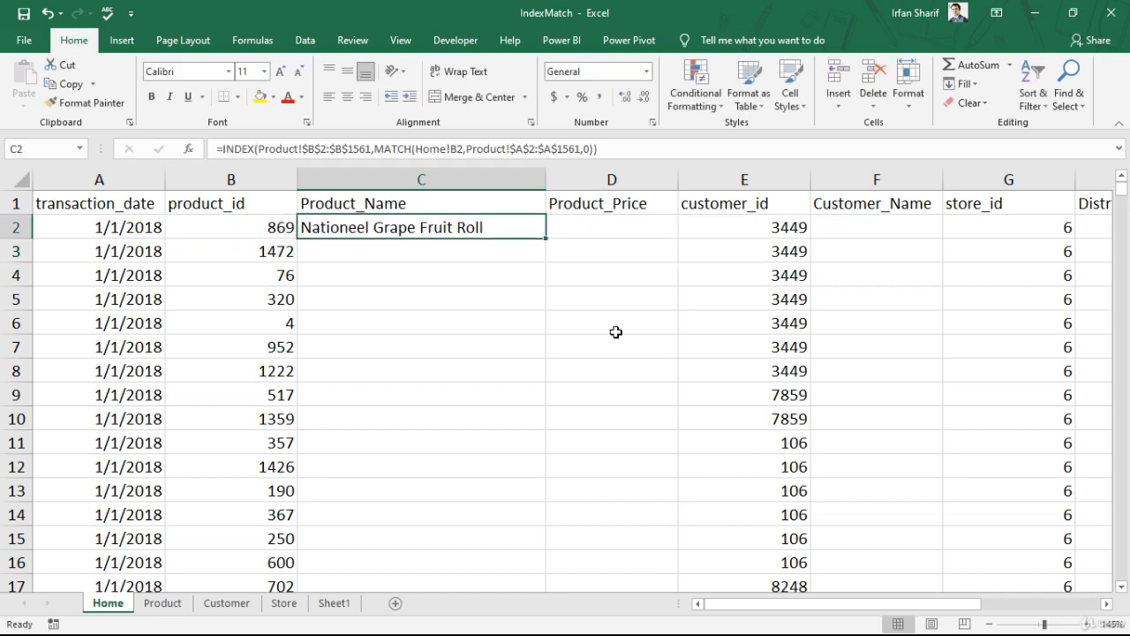
# Step: Copy the C2 formula down the Product_Name column to the last data row, C269721
pyautogui.hotkey('ctrl', 'c')
pyautogui.press('Left')
pyautogui.hotkey('ctrl', 'Down')
pyautogui.press('Right')
pyautogui.hotkey('ctrl', 'shift', 'Up')
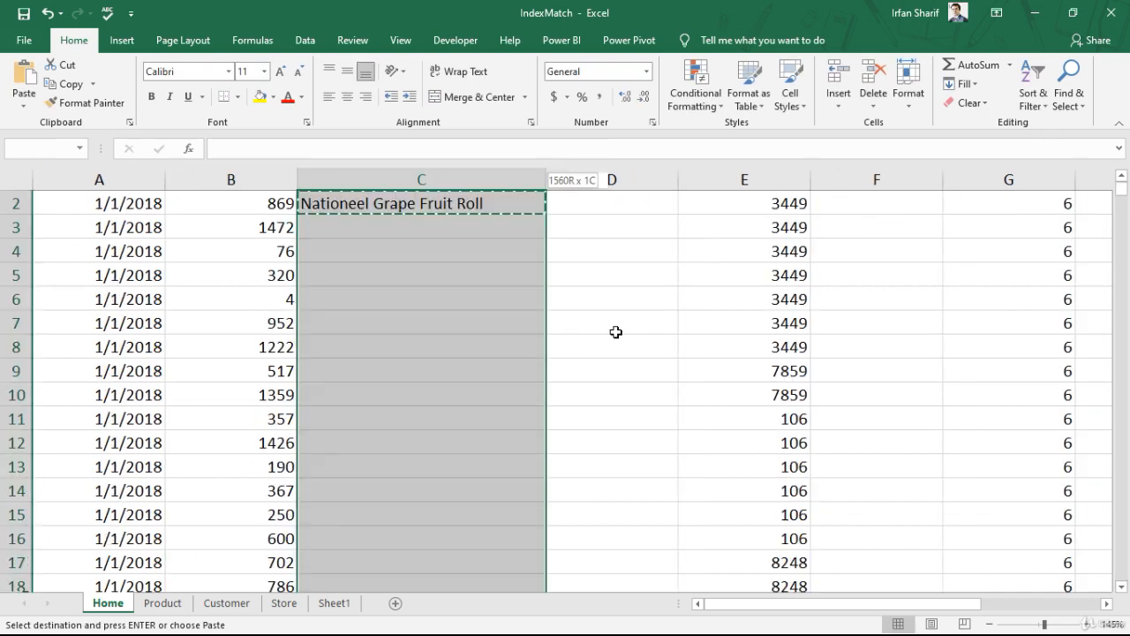
pyautogui.hotkey('ctrl', 'v')
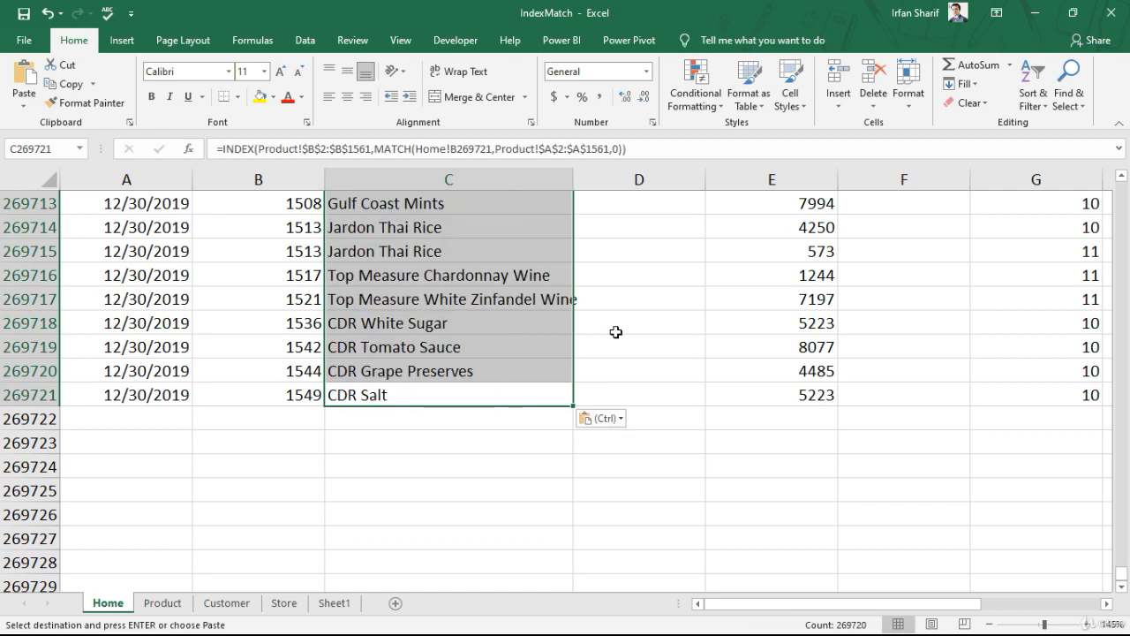
pyautogui.press('Escape')
pyautogui.hotkey('ctrl', 'Up')
pyautogui.press('Down')
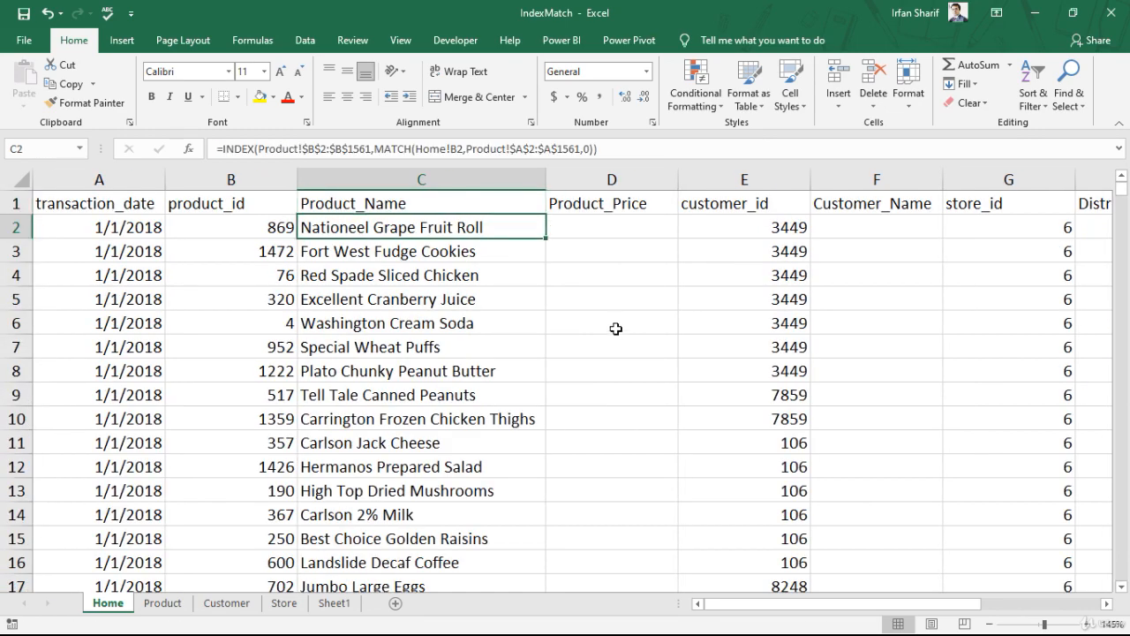
# Step: Check the product name in row 14 by finding product_id 367 on the Product sheet, then inspect the copied formula in C3
pyautogui.click(257, 511)
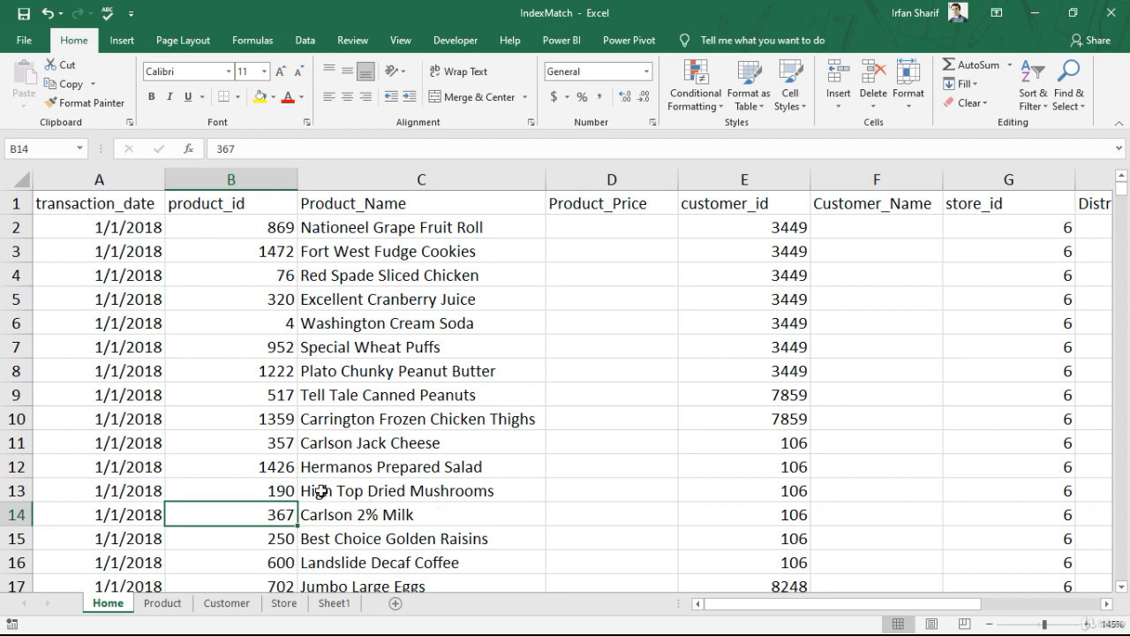
pyautogui.click(162, 603)
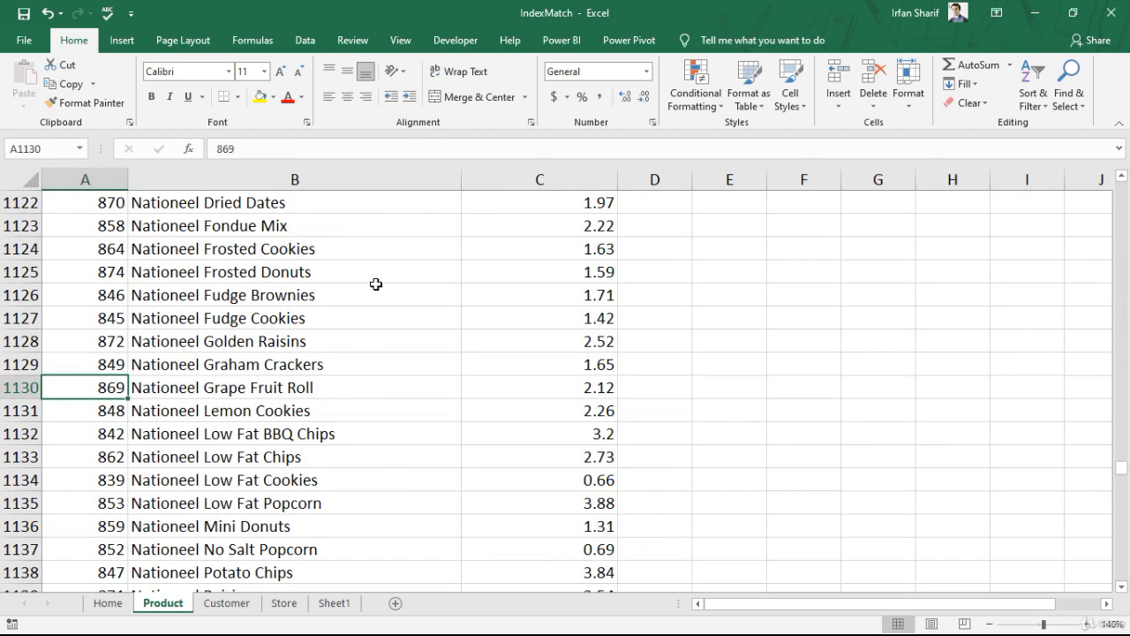
pyautogui.hotkey('ctrl', 'f')
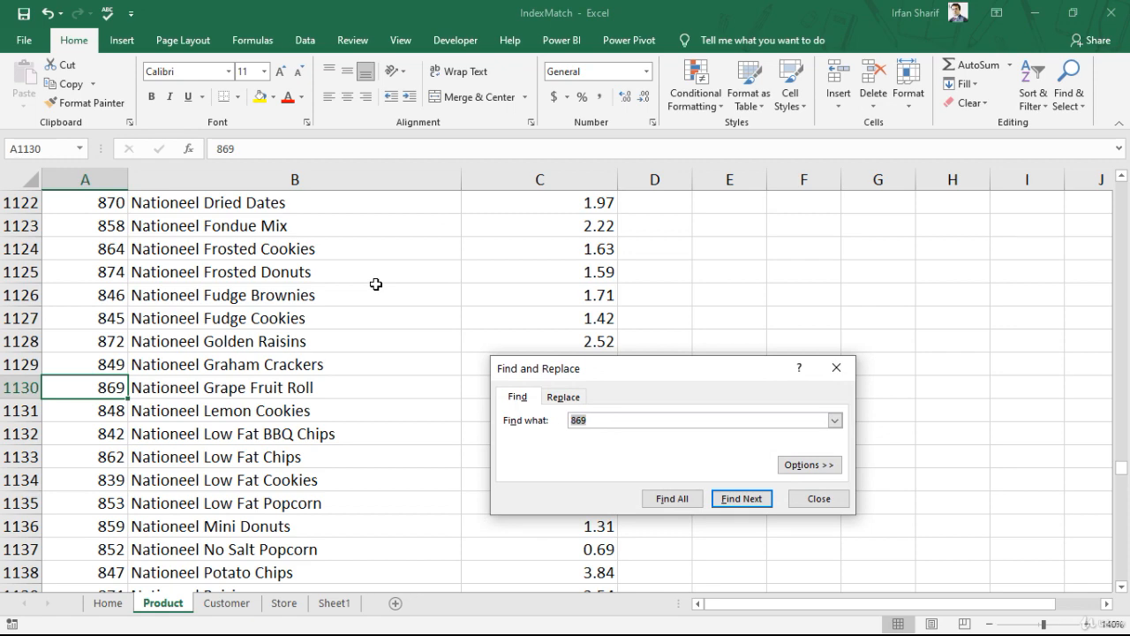
pyautogui.write('367')
pyautogui.press('Return')
pyautogui.press('Escape')
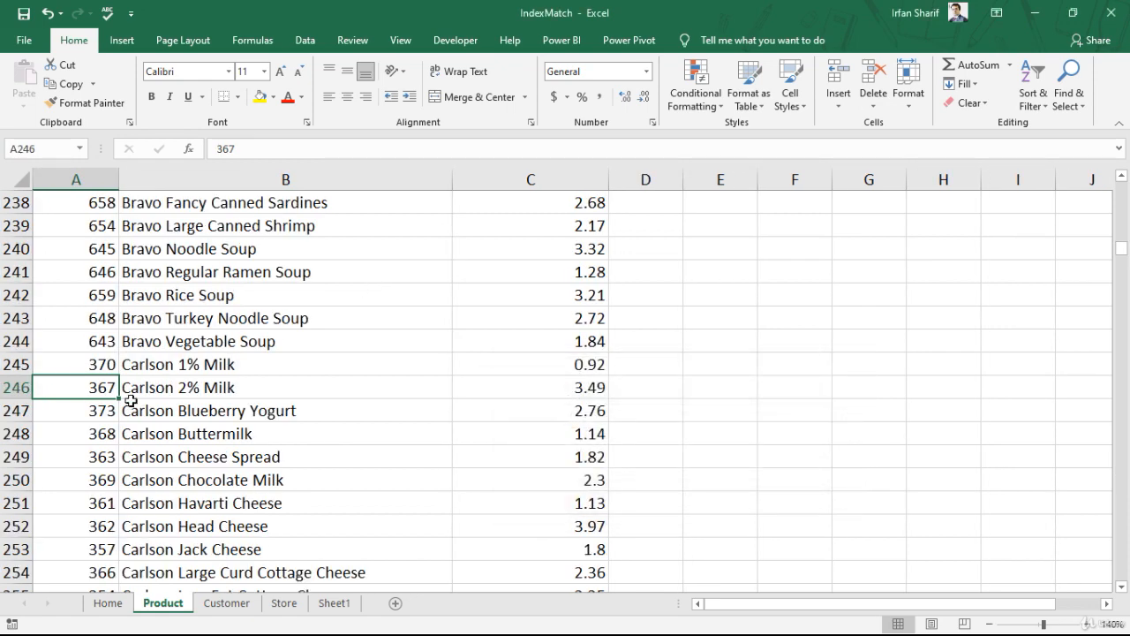
pyautogui.click(107, 603)
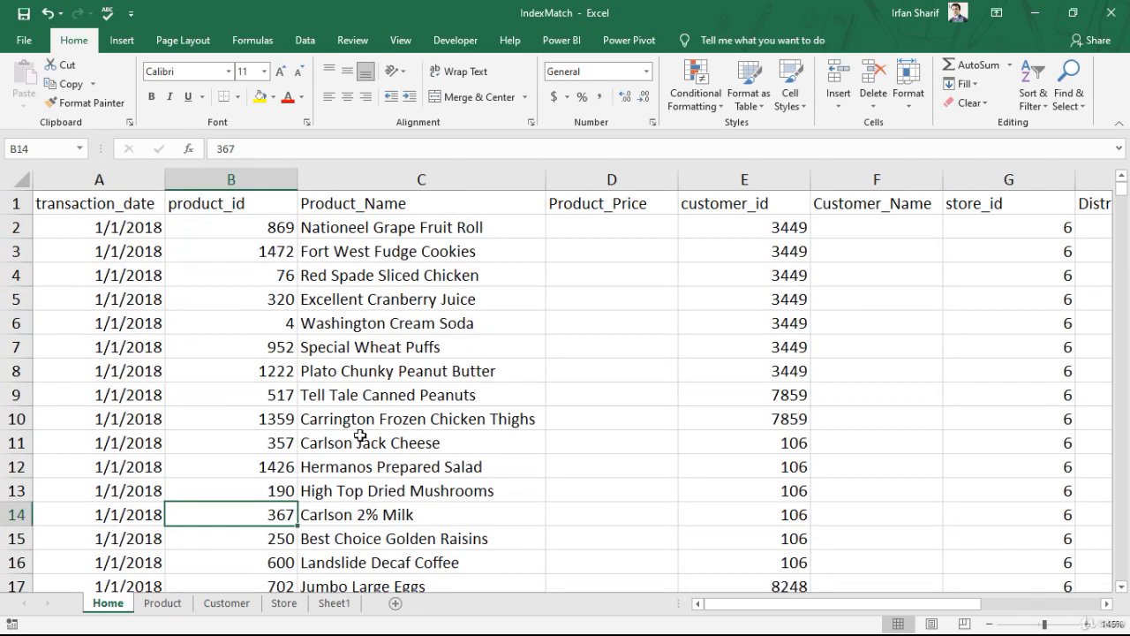
pyautogui.click(403, 243)
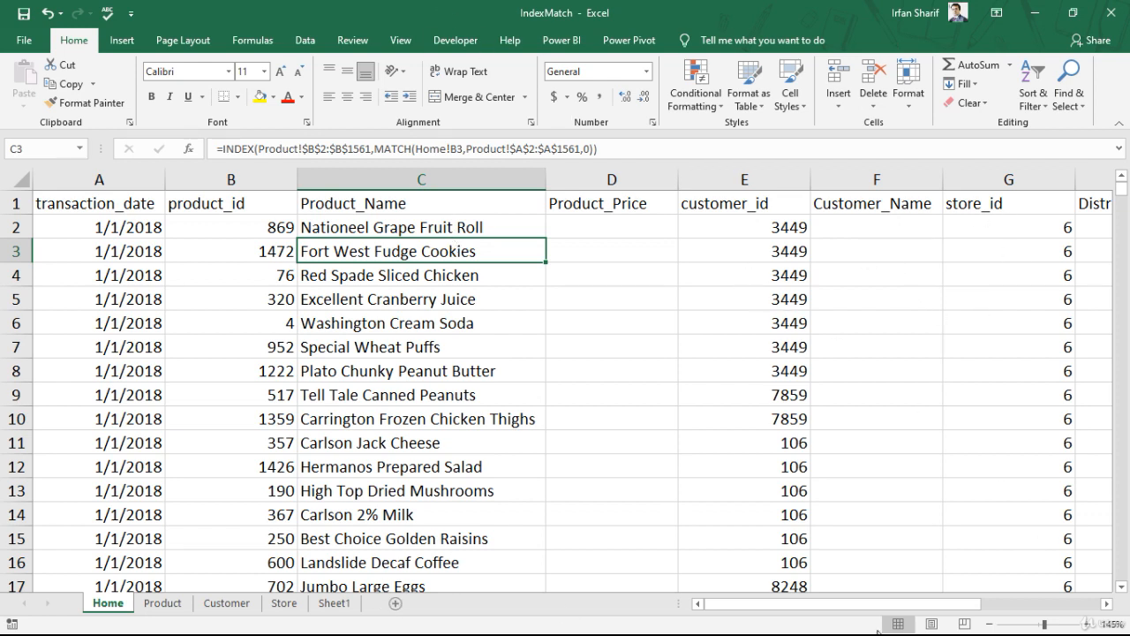
pyautogui.moveTo(883, 605); pyautogui.dragTo(878, 560)
# Step: In F2 of the Home sheet, start an INDEX formula with the Customer sheet's customer name range B2:B10282 as its array
pyautogui.click(895, 227)
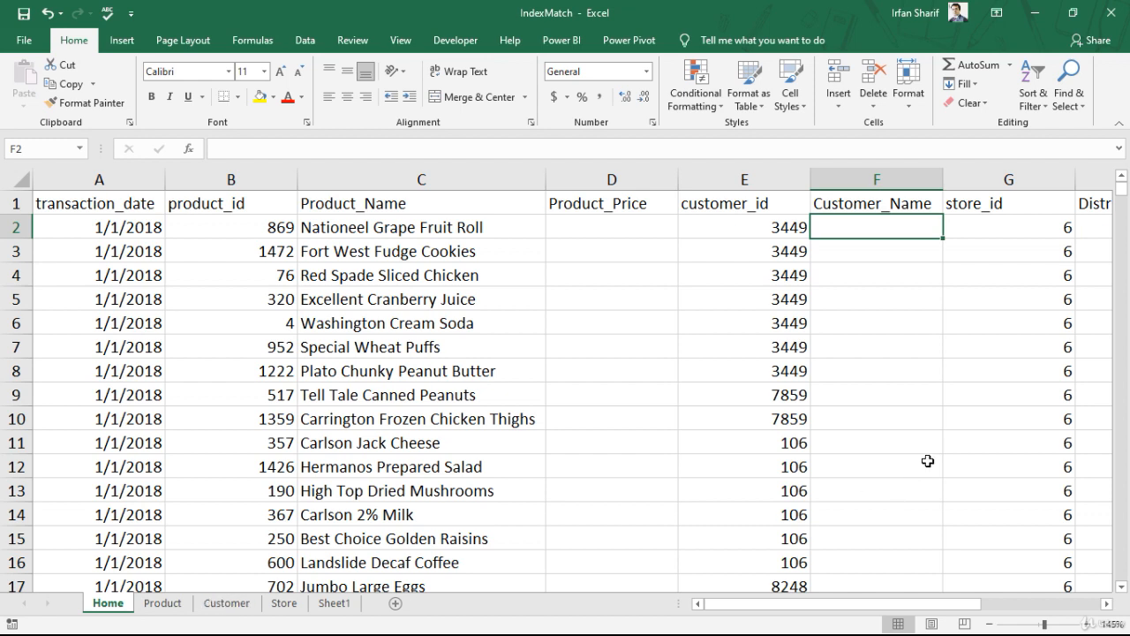
pyautogui.write('=index')
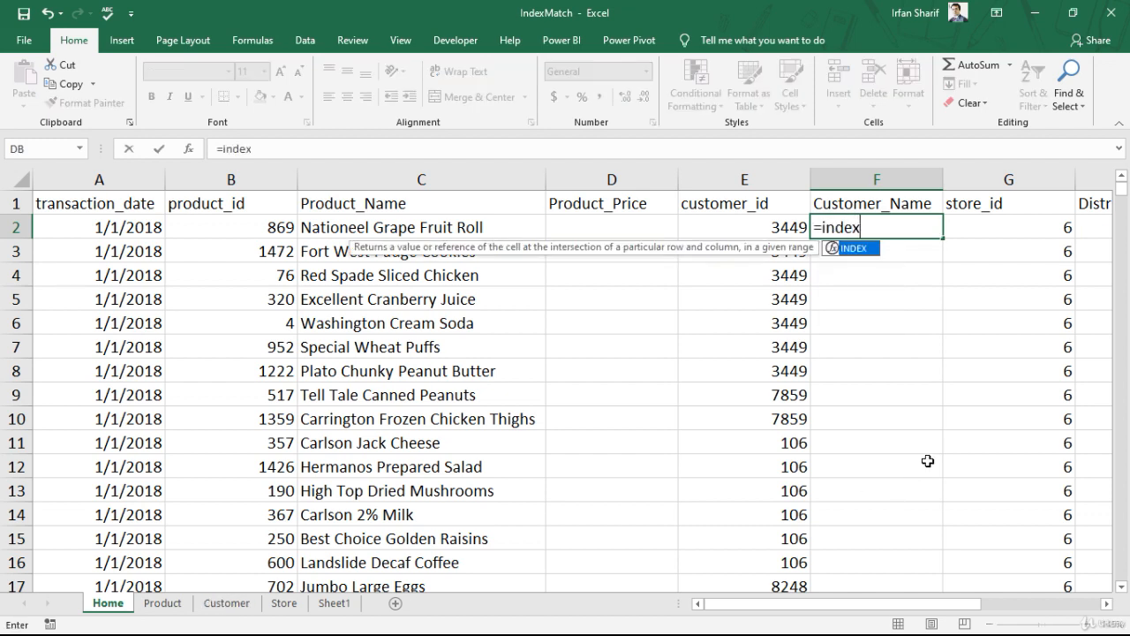
pyautogui.press('Tab')
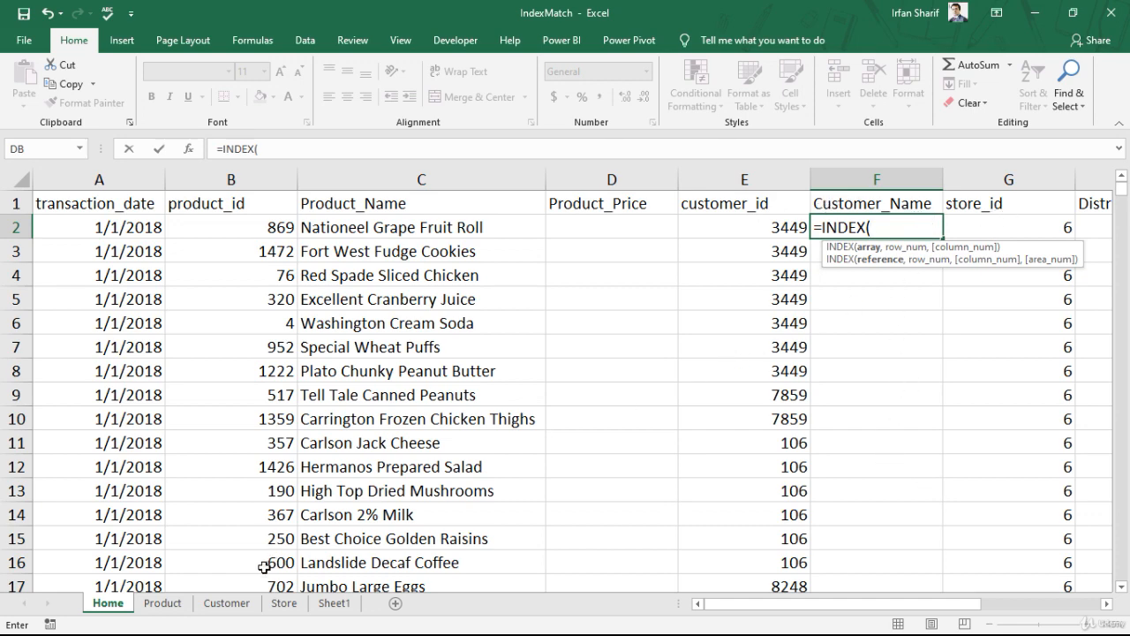
pyautogui.click(227, 603)
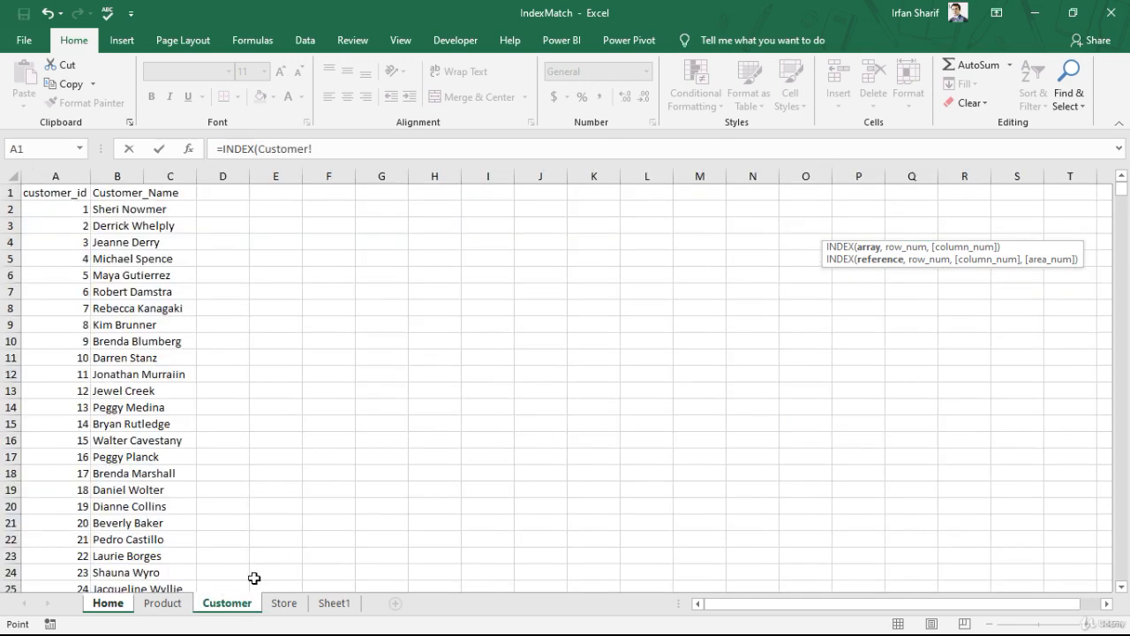
pyautogui.click(139, 210)
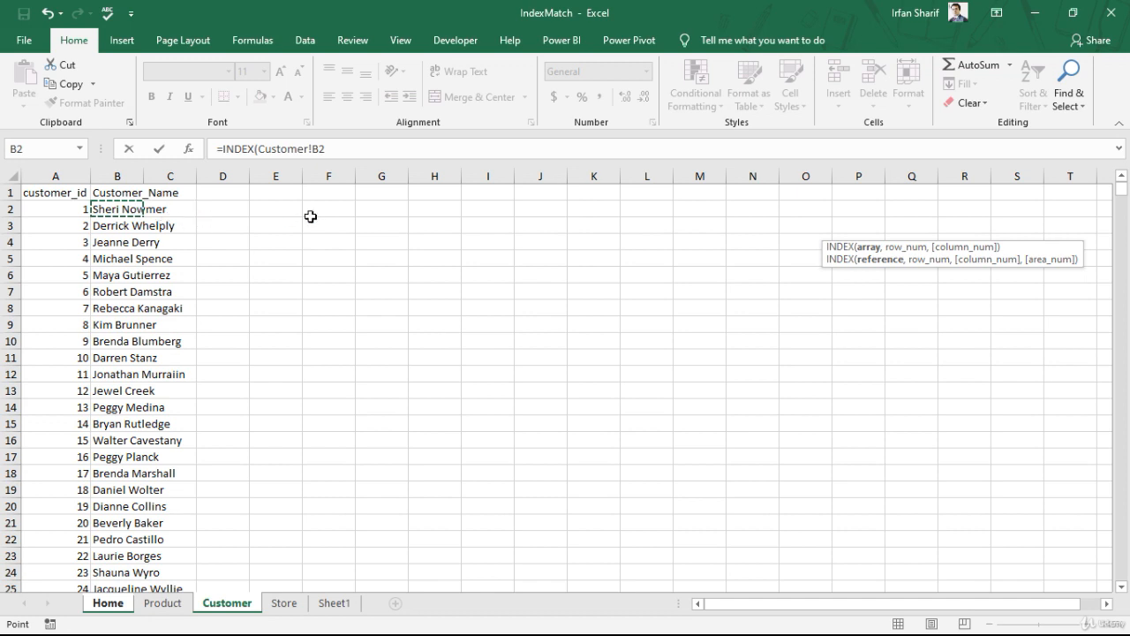
pyautogui.hotkey('ctrl', 'shift', 'Down')
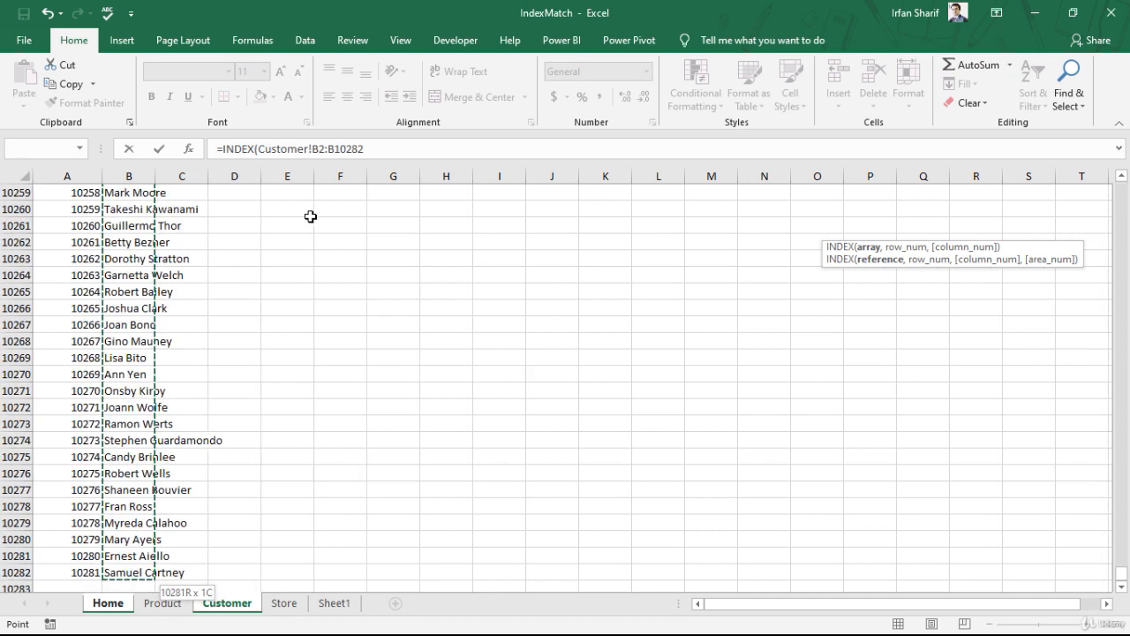
# Step: Add a MATCH function as the INDEX row number, with the customer_id in Home!E2 as its lookup value
pyautogui.write(',')
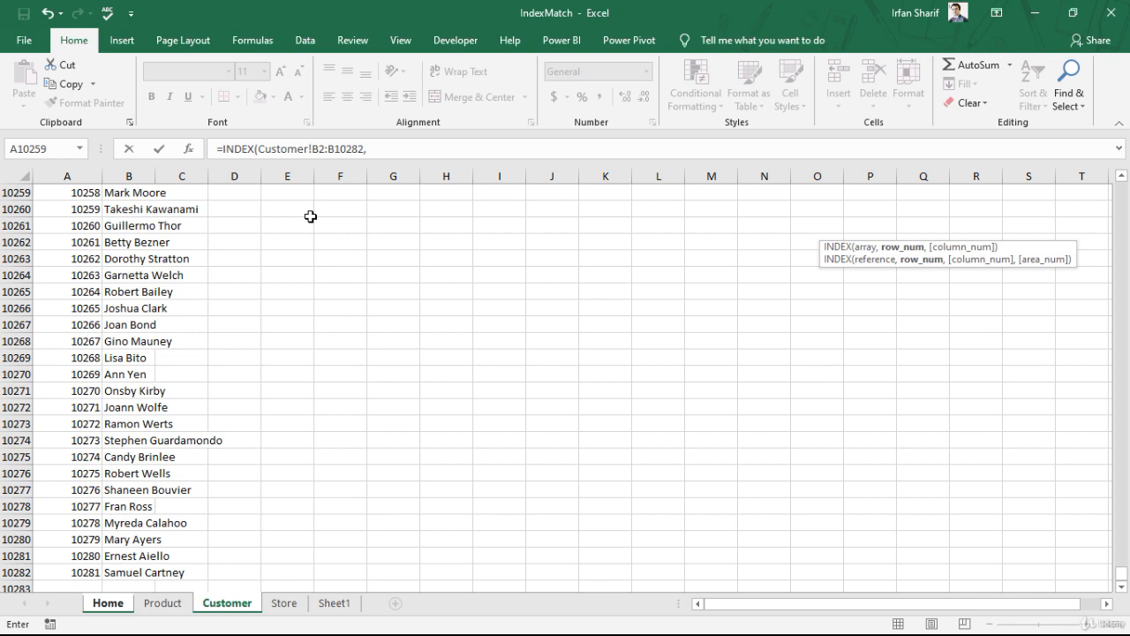
pyautogui.write('mat')
pyautogui.press('Tab')
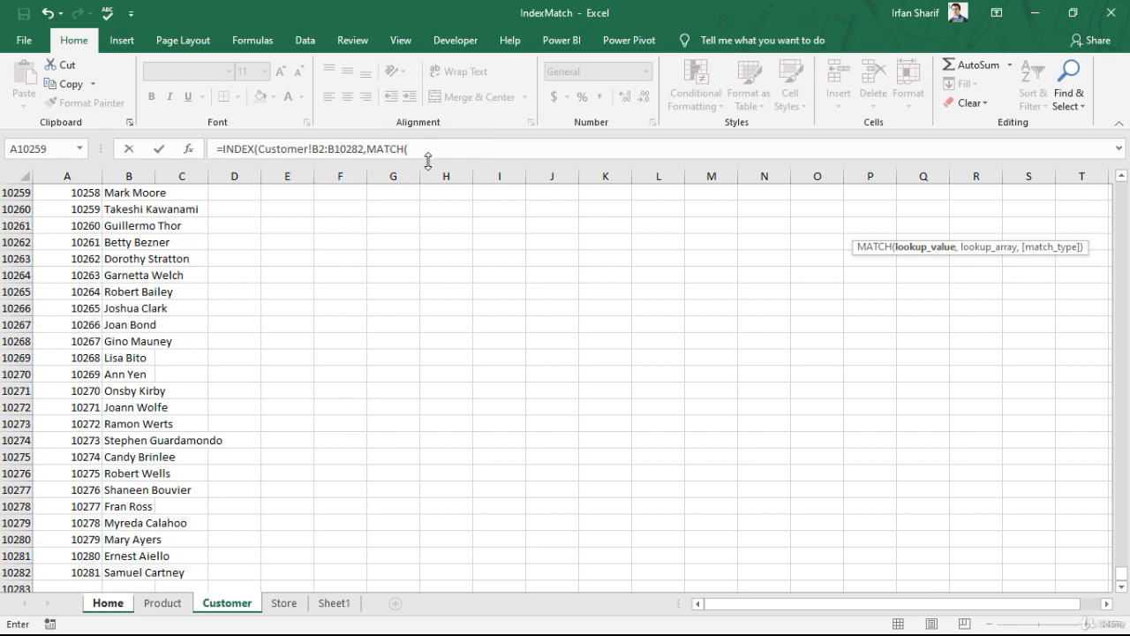
pyautogui.click(107, 606)
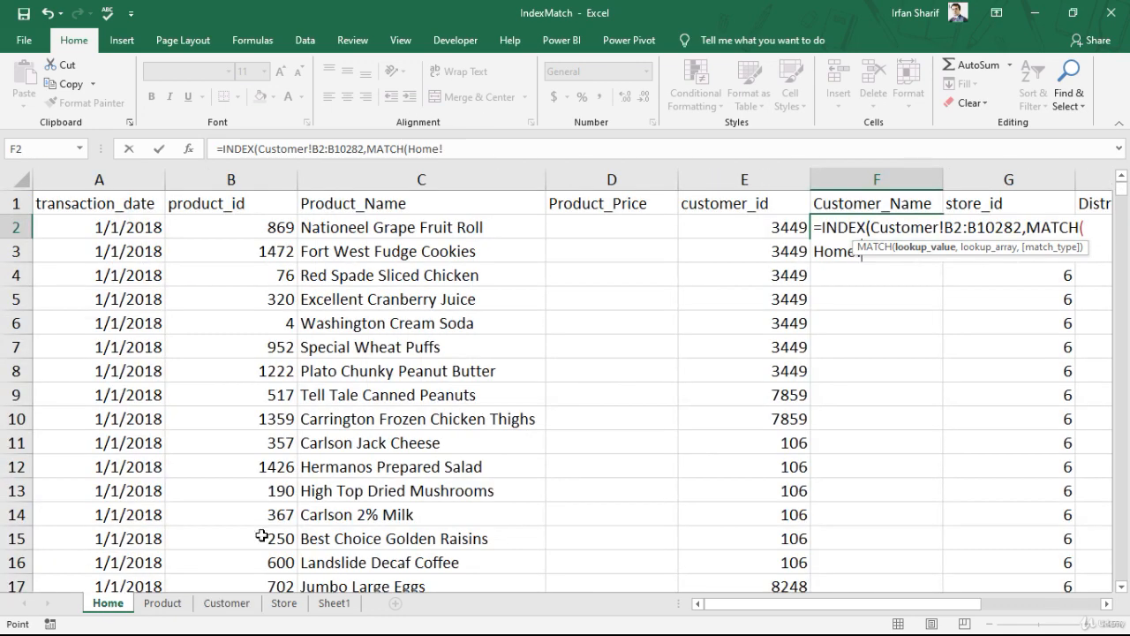
pyautogui.click(778, 227)
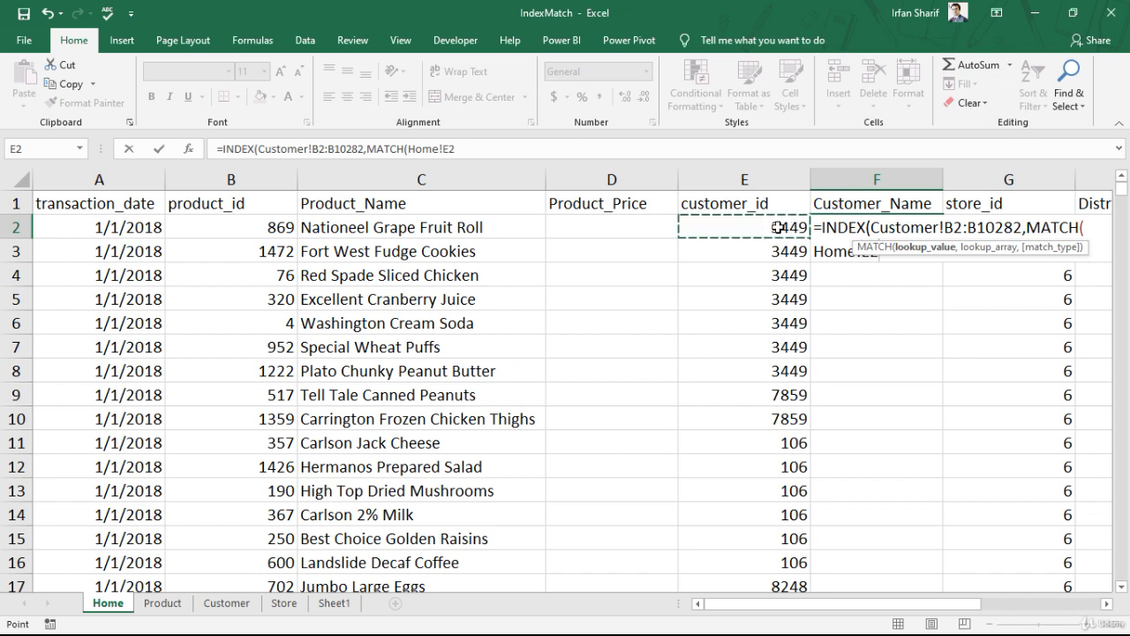
pyautogui.write(',')
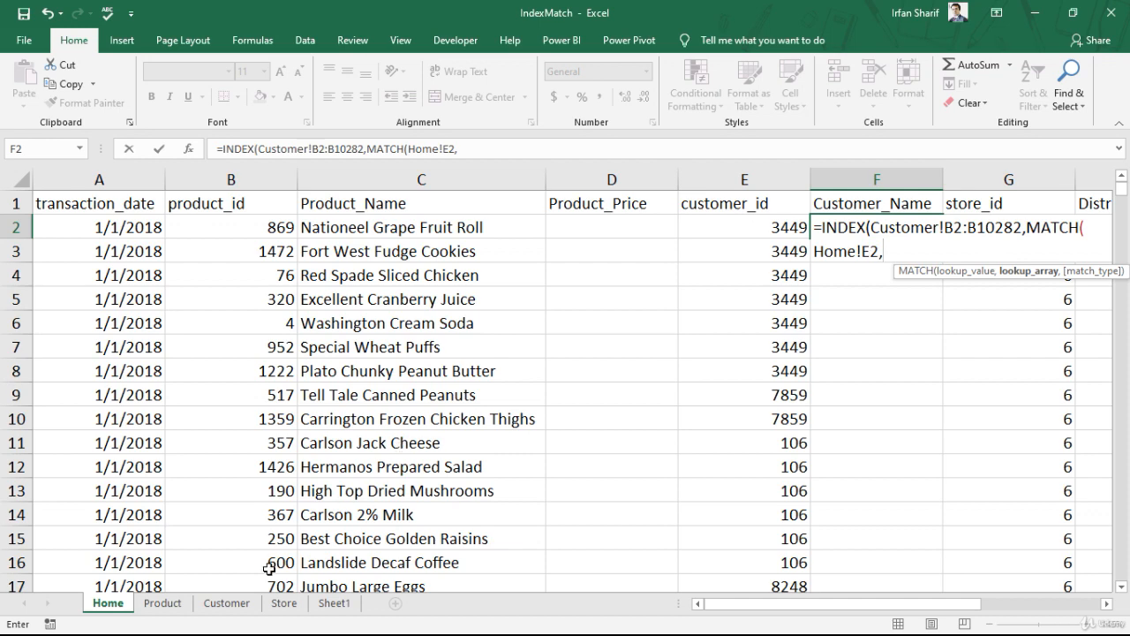
# Step: Complete MATCH with lookup array Customer!A2:A10282 and exact match 0, then close both functions and enter the formula in F2
pyautogui.click(237, 606)
pyautogui.click(79, 209)
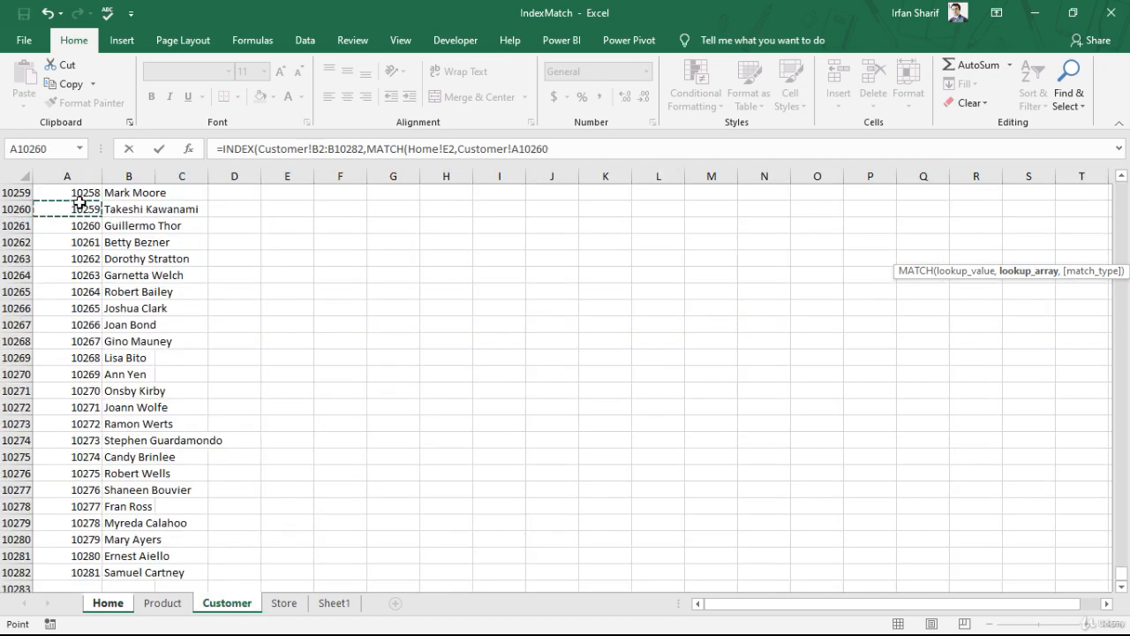
pyautogui.hotkey('ctrl', 'Up')
pyautogui.press('Down')
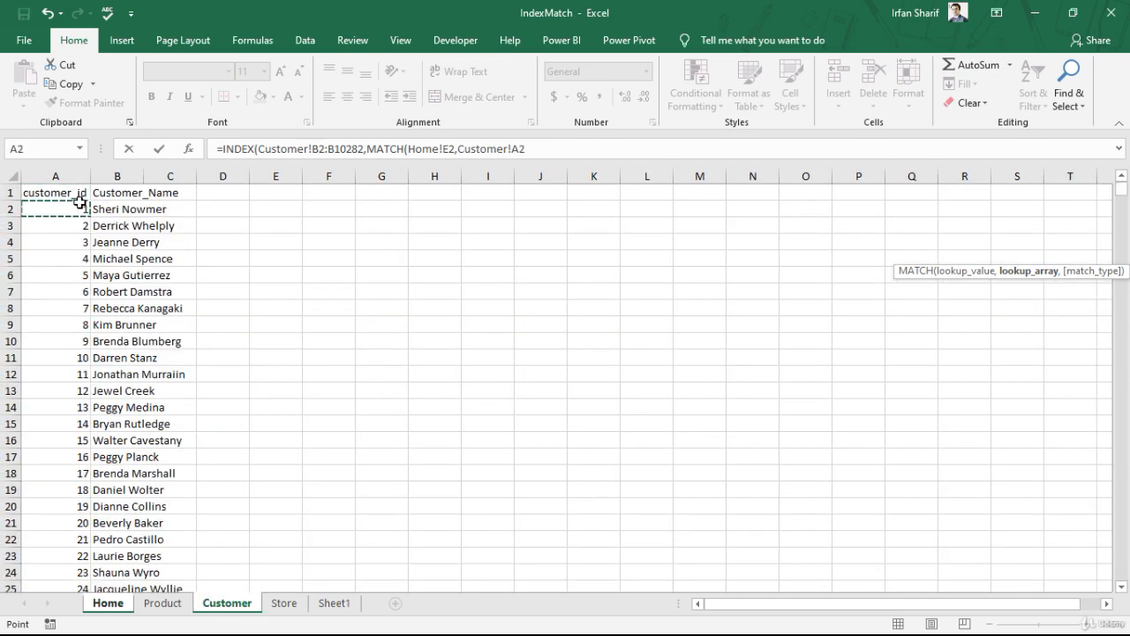
pyautogui.hotkey('ctrl', 'shift', 'Down')
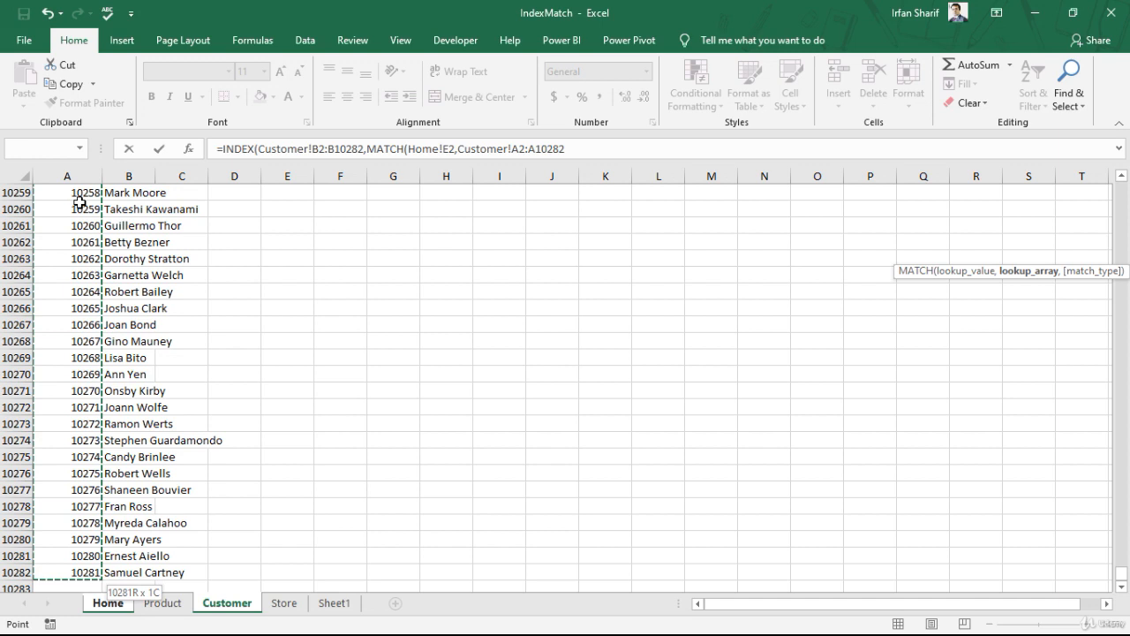
pyautogui.write(',')
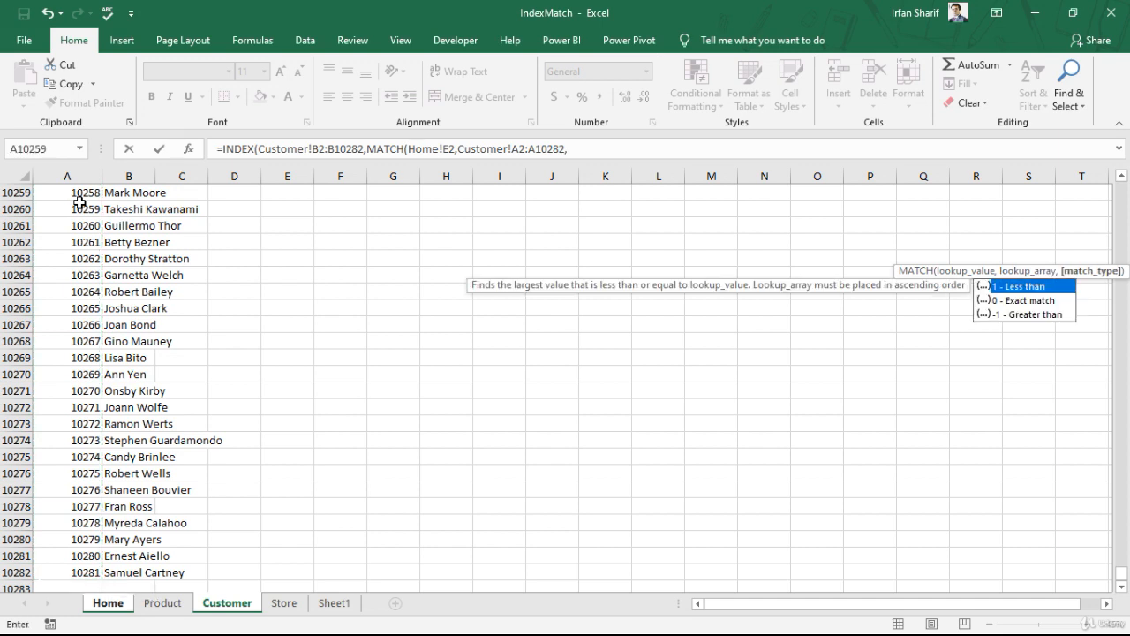
pyautogui.doubleClick(1013, 300)
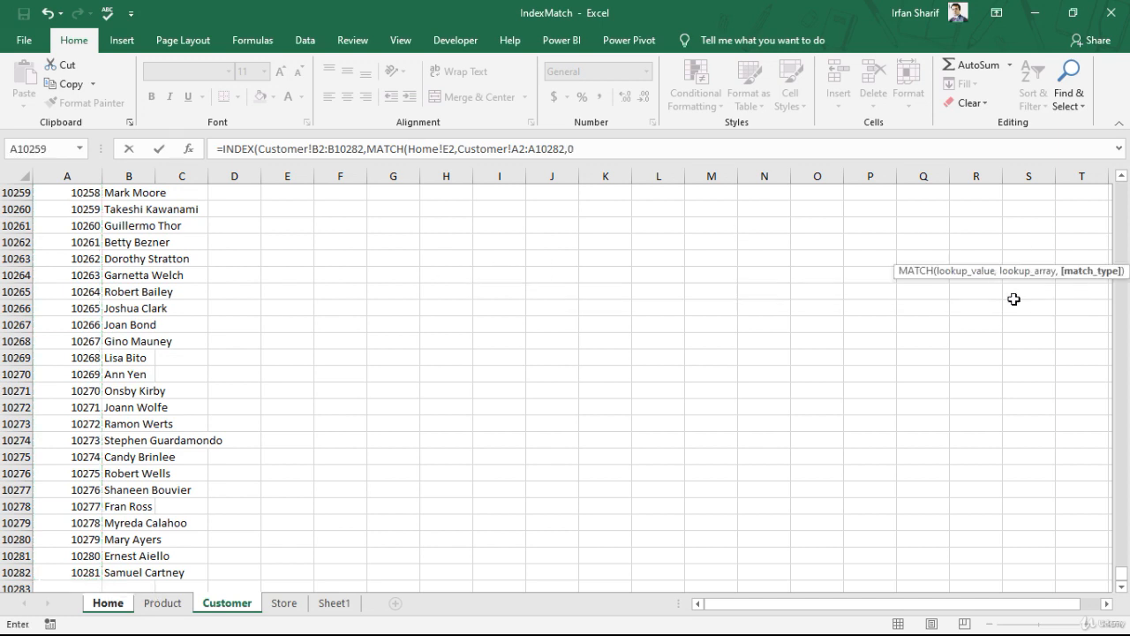
pyautogui.write('))')
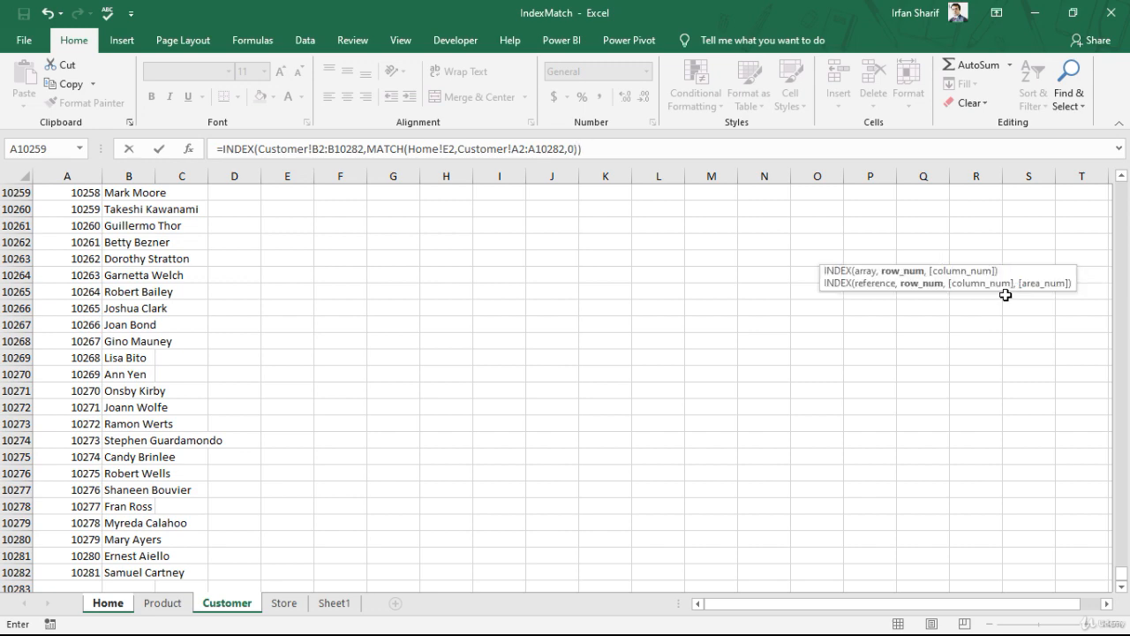
pyautogui.press('Return')
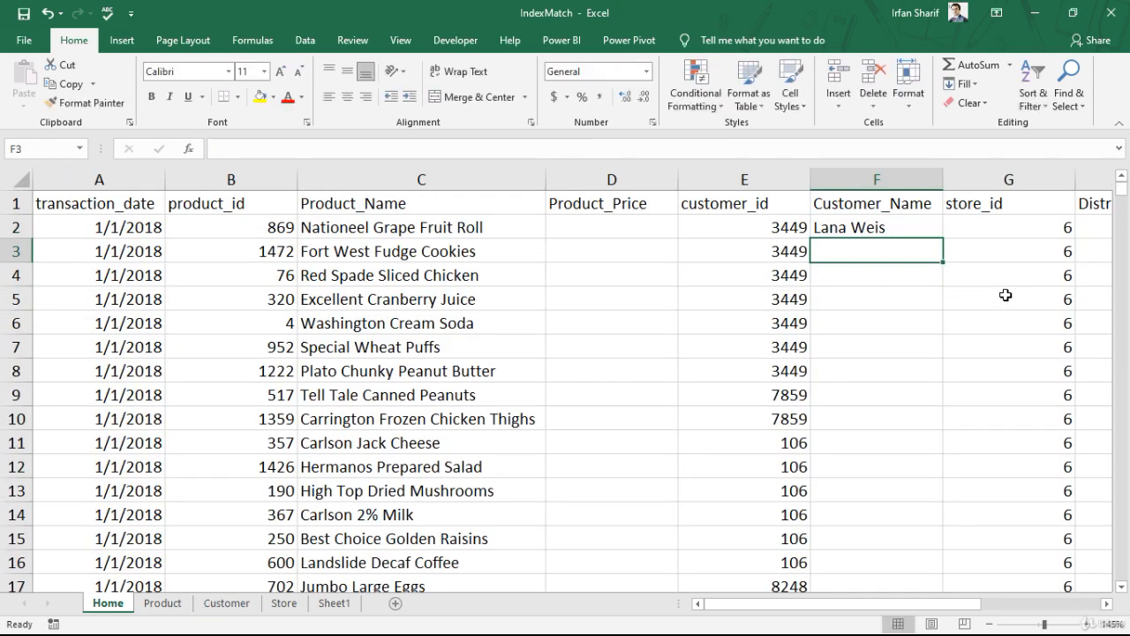
# Step: Check the customer name in F2 by finding row 2's customer_id on the Customer sheet, then return to the Home sheet
pyautogui.press('Up')
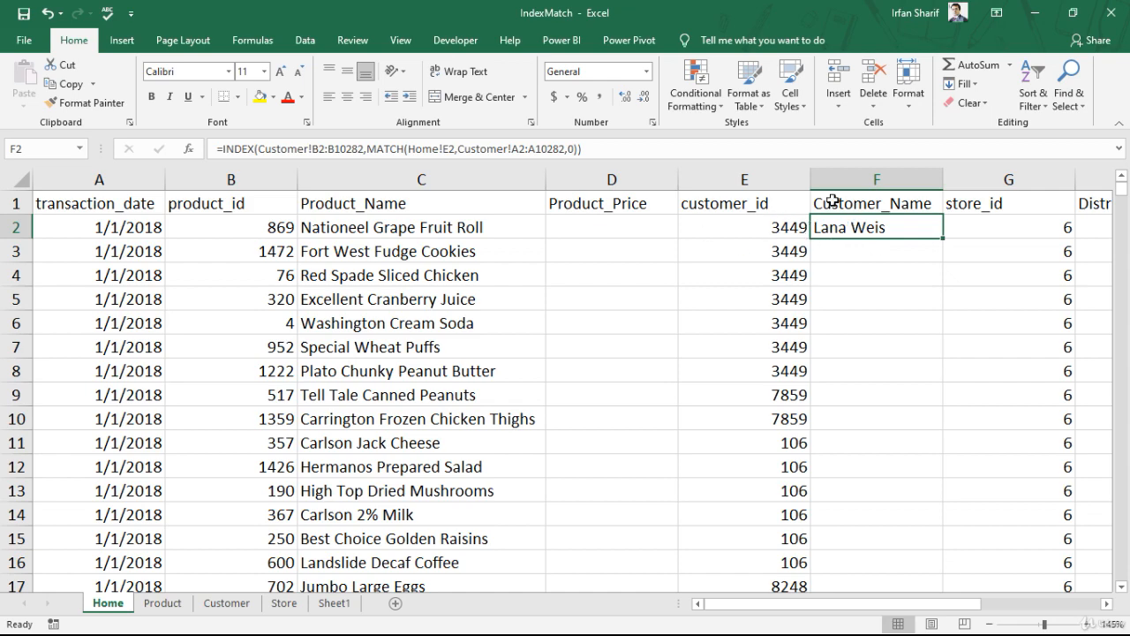
pyautogui.click(228, 604)
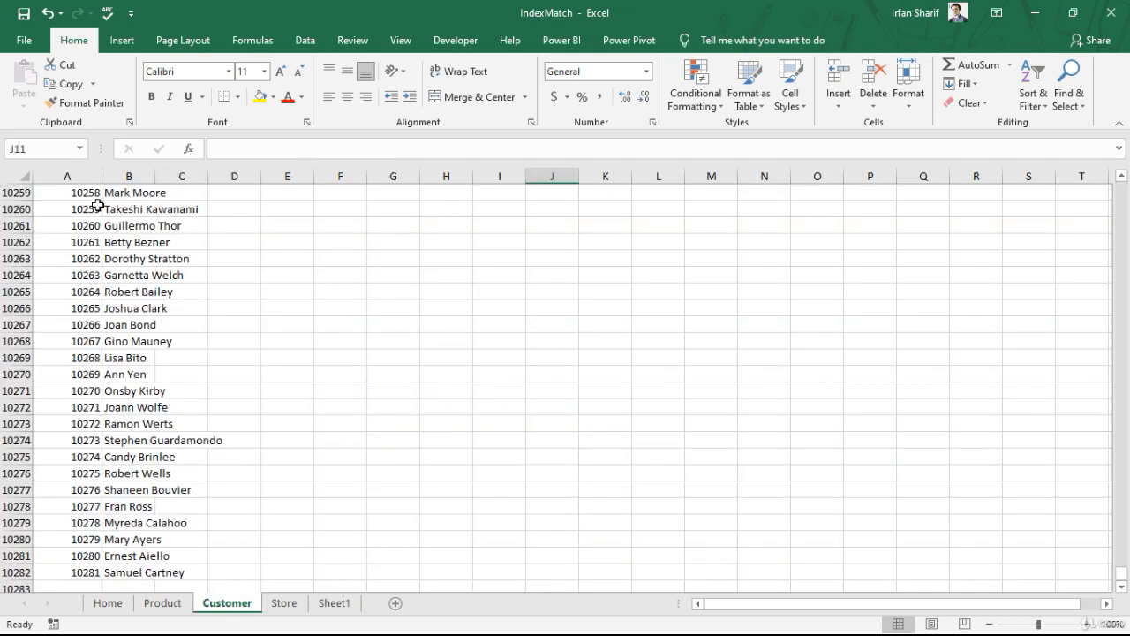
pyautogui.hotkey('ctrl', 'f')
pyautogui.write('3449')
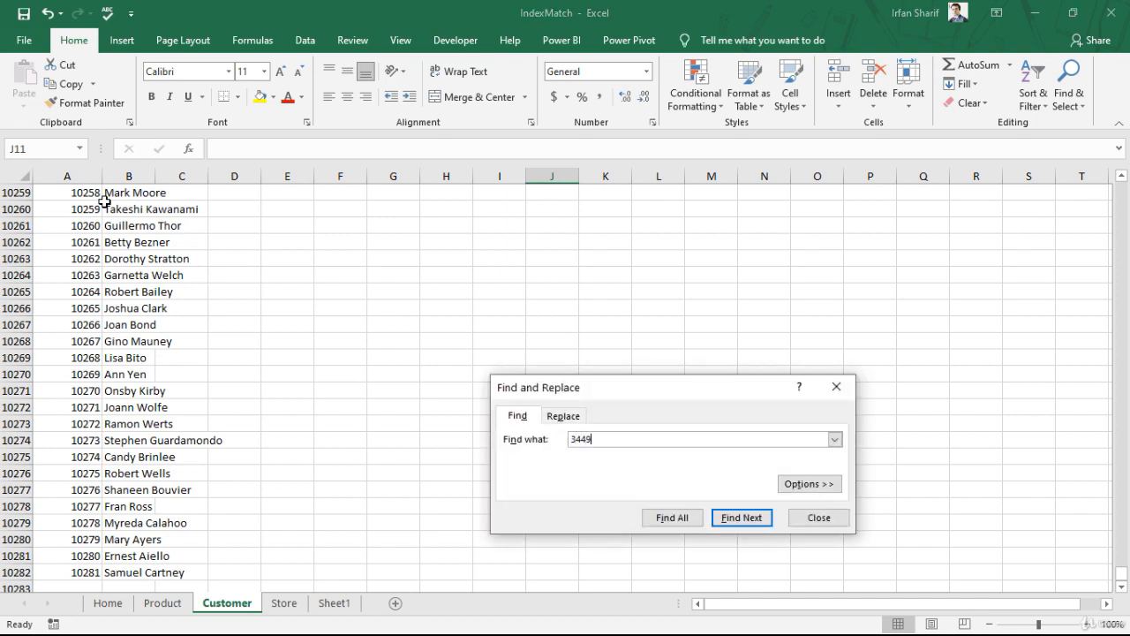
pyautogui.press('Return')
pyautogui.press('Escape')
pyautogui.press('Right')
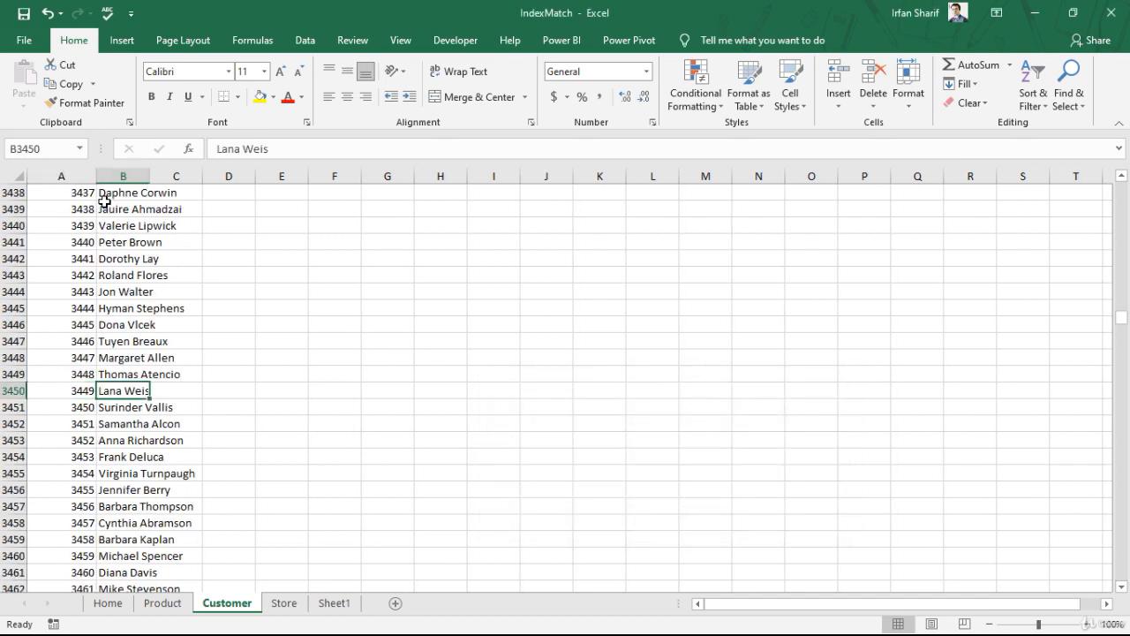
pyautogui.press('Right')
pyautogui.press('Left')
pyautogui.press('Left')
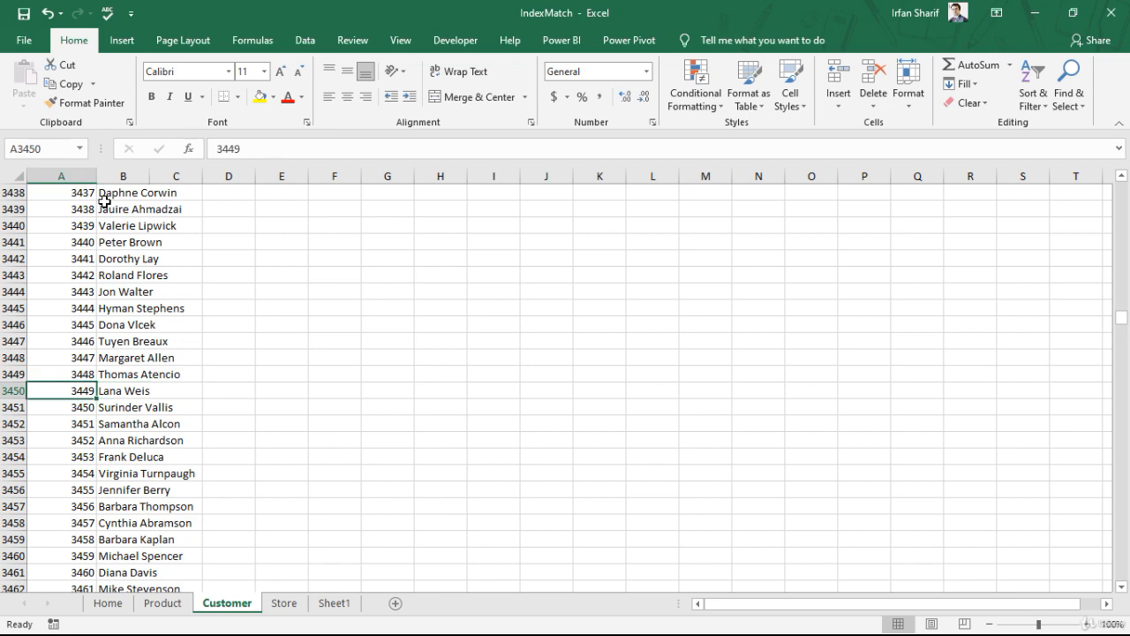
pyautogui.hotkey('ctrl', 'pageup')
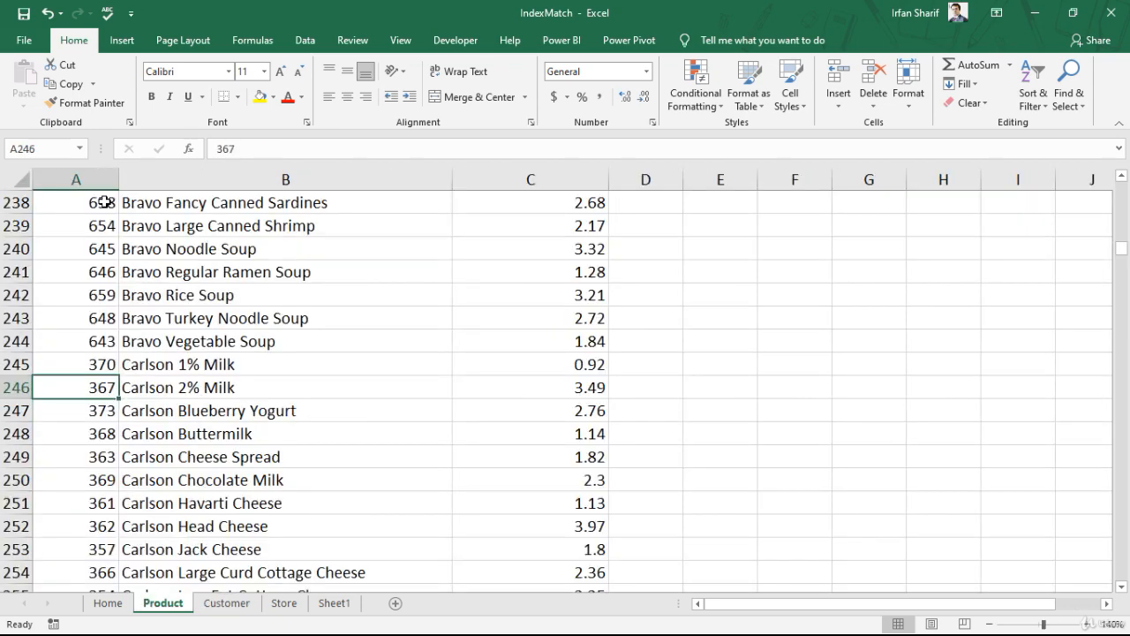
pyautogui.hotkey('ctrl', 'pageup')
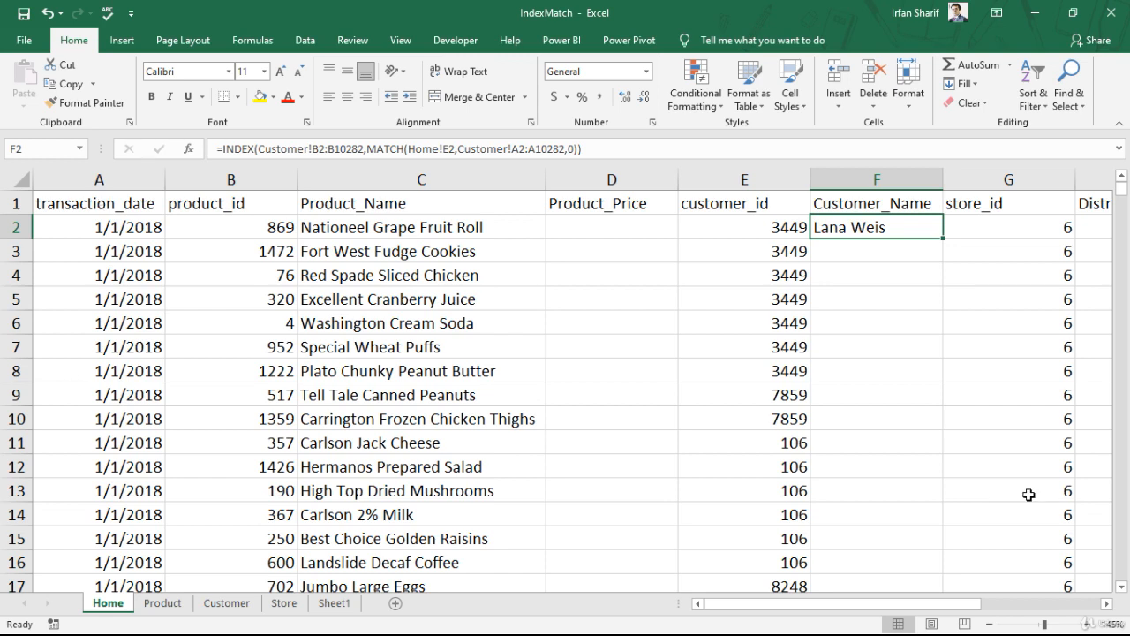
# Step: Make the INDEX array in the F2 formula absolute as Customer!$B$2:$B$10282
pyautogui.press('F2')
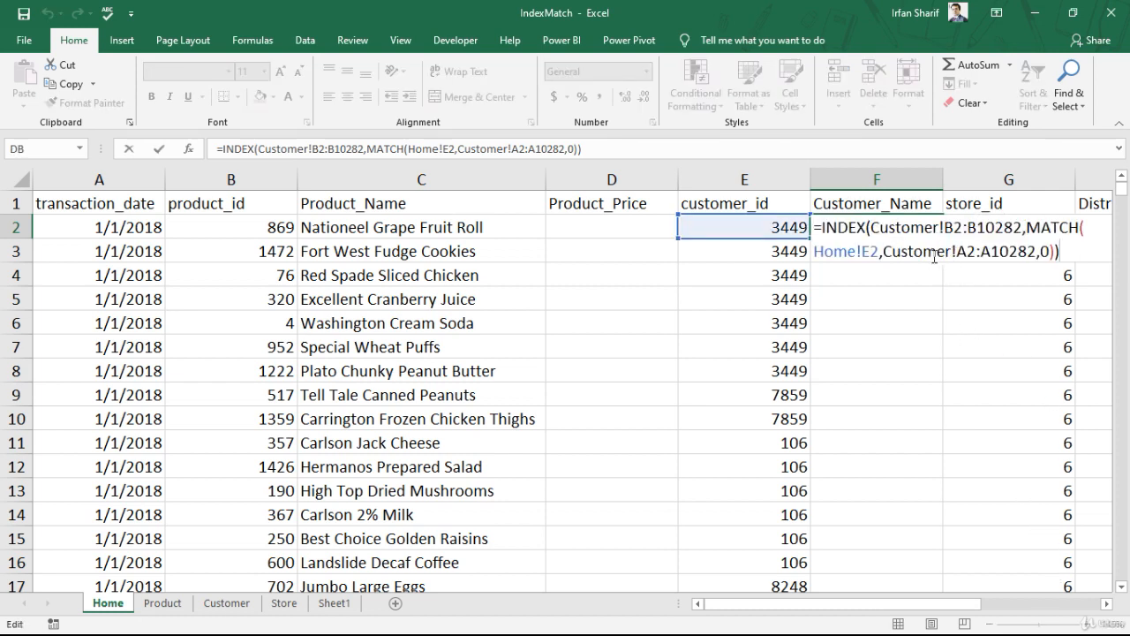
pyautogui.click(956, 227)
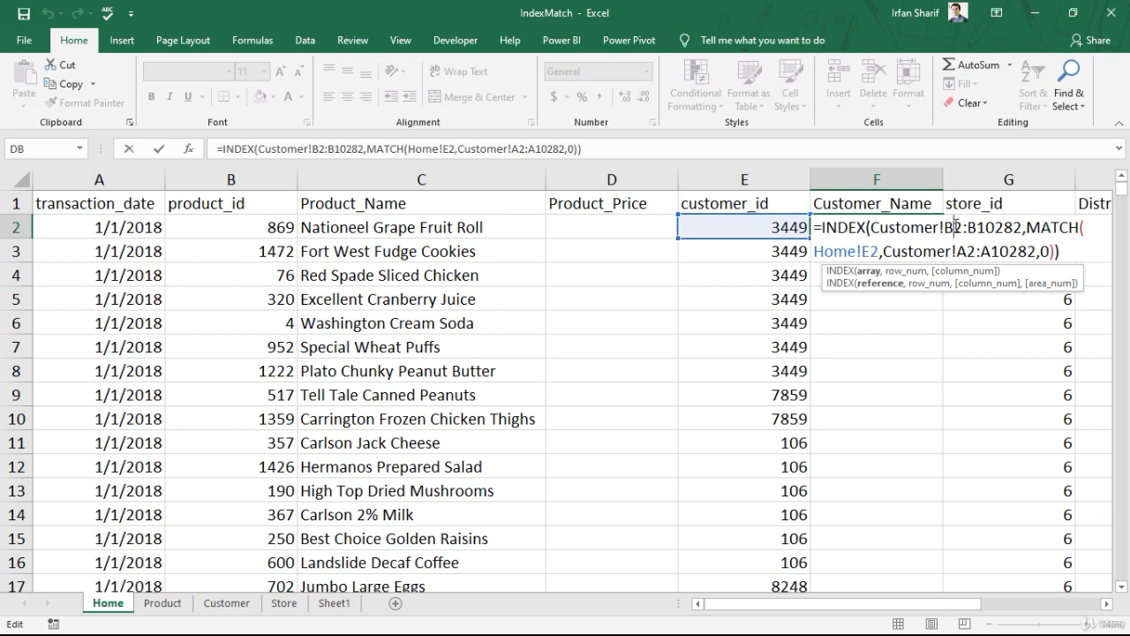
pyautogui.press('F4')
pyautogui.click(1014, 227)
pyautogui.press('F4')
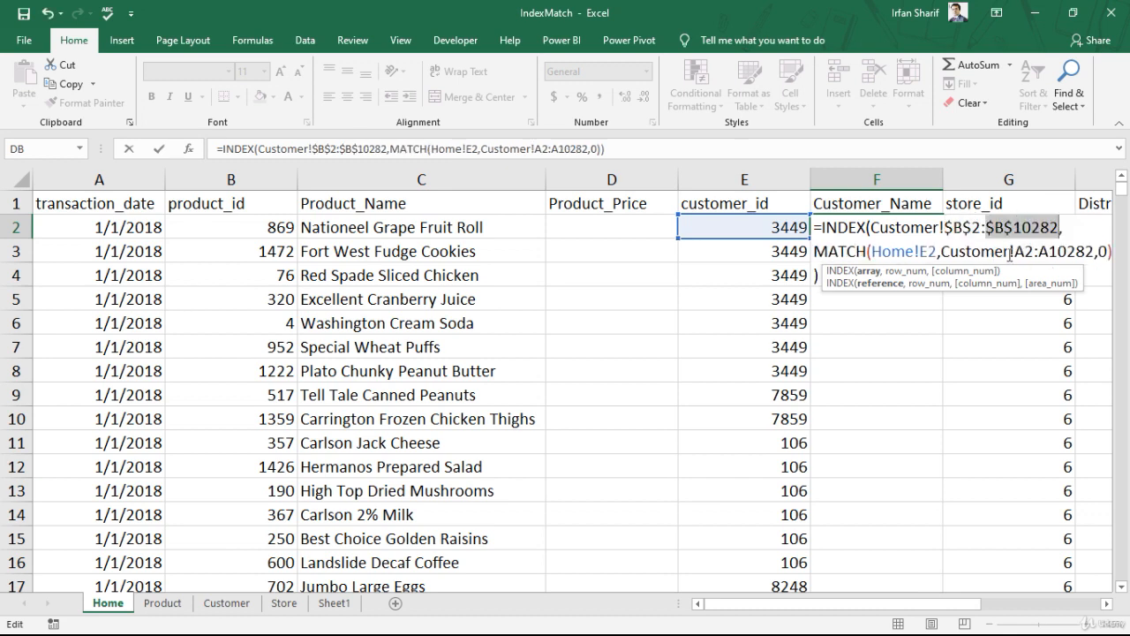
# Step: Make the MATCH lookup array absolute as Customer!$A$2:$A$10282 and enter the updated formula in F2
pyautogui.click(1024, 252)
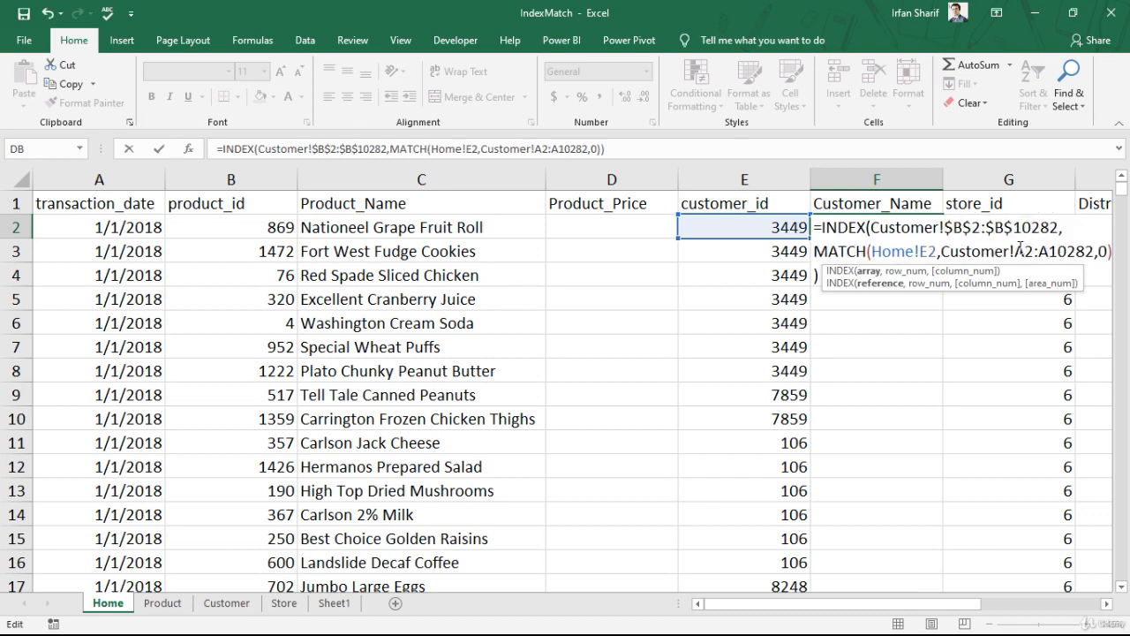
pyautogui.press('F4')
pyautogui.click(861, 274)
pyautogui.press('F4')
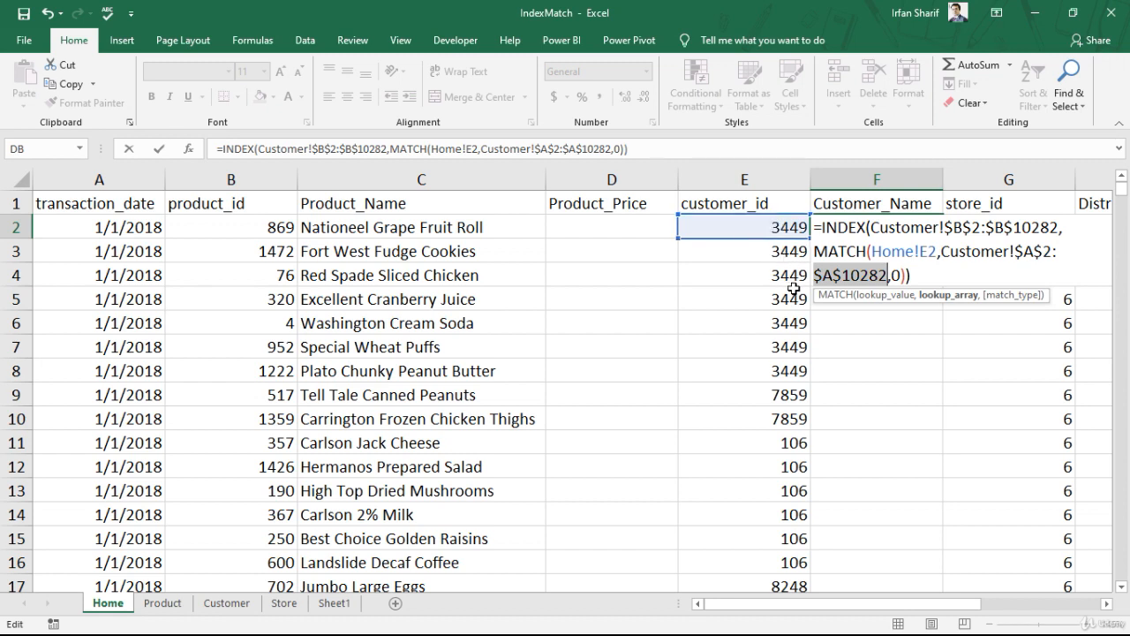
pyautogui.press('Return')
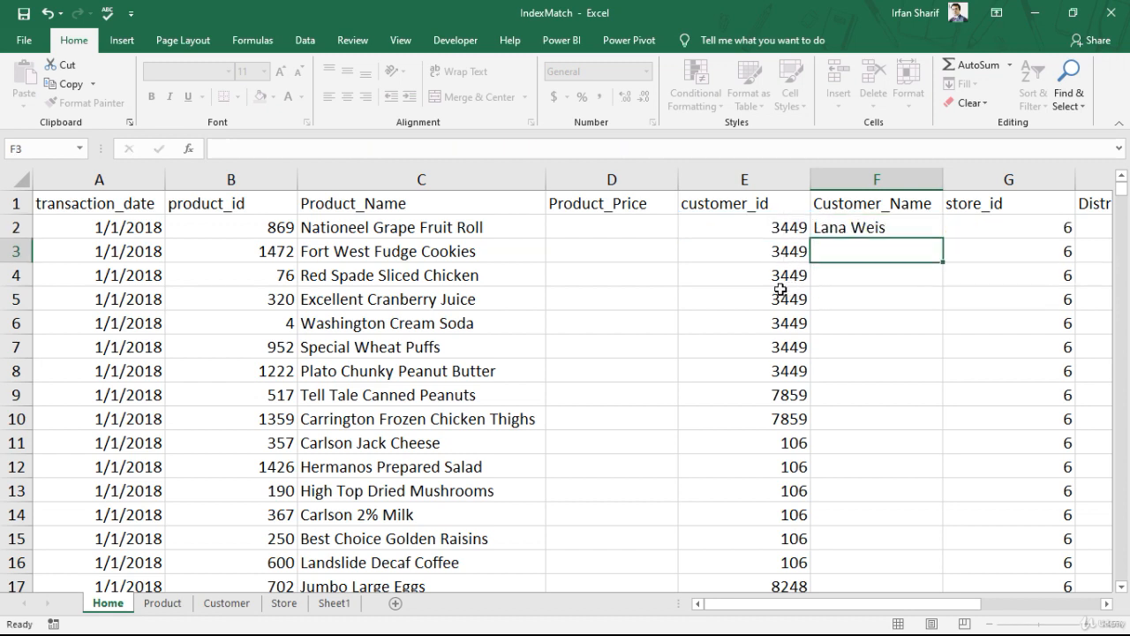
# Step: Copy the F2 formula down the Customer_Name column to the last data row, F269721
pyautogui.press('Up')
pyautogui.hotkey('ctrl', 'c')
pyautogui.press('Left')
pyautogui.hotkey('ctrl', 'Down')
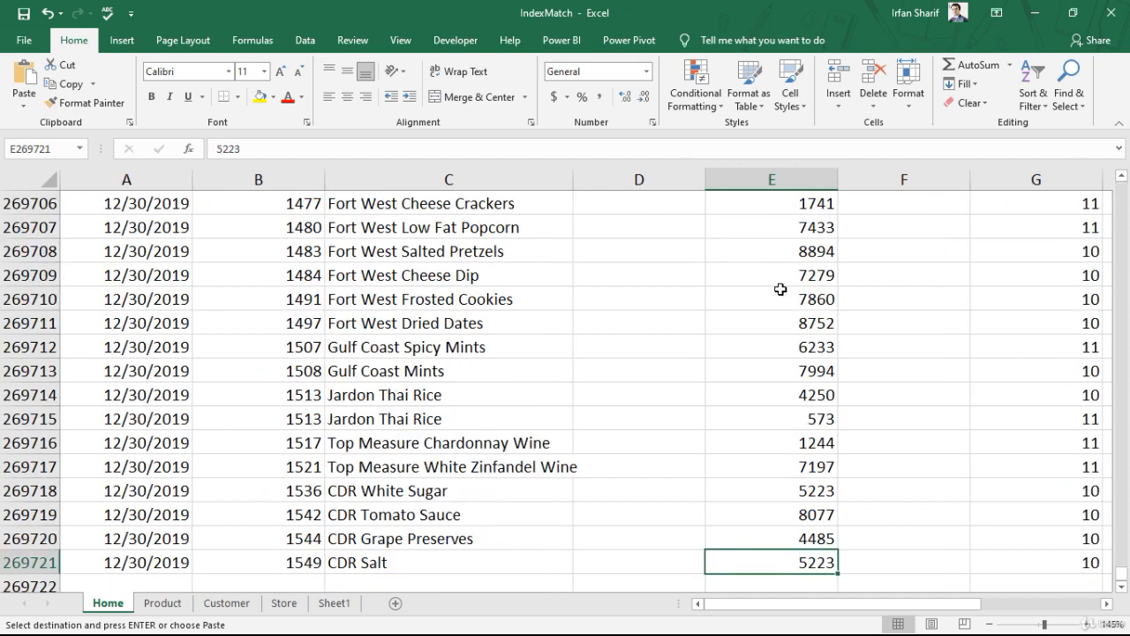
pyautogui.press('Right')
pyautogui.hotkey('ctrl', 'shift', 'Up')
pyautogui.hotkey('ctrl', 'v')
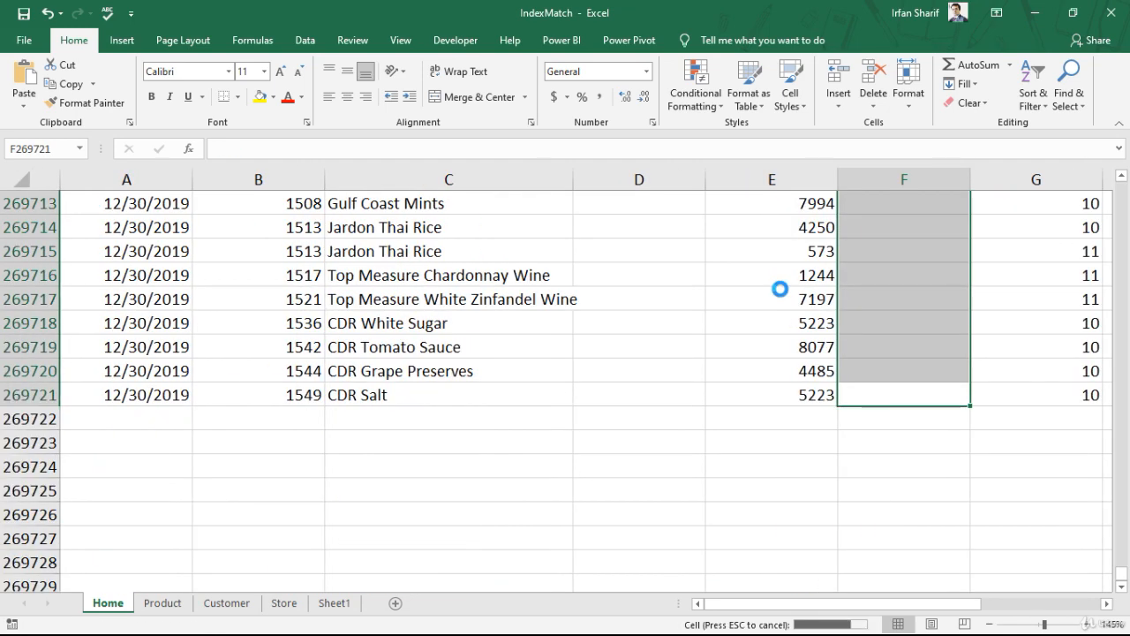
# Step: Review the copied formulas and customer names in the Customer_Name column from the first rows down to row 89
pyautogui.hotkey('ctrl', 'Up')
pyautogui.press('Down')
pyautogui.press('Down')
pyautogui.press('Down')
pyautogui.press('Down')
pyautogui.press('Down')
pyautogui.press('Down')
pyautogui.press('Down')
pyautogui.press('Down')
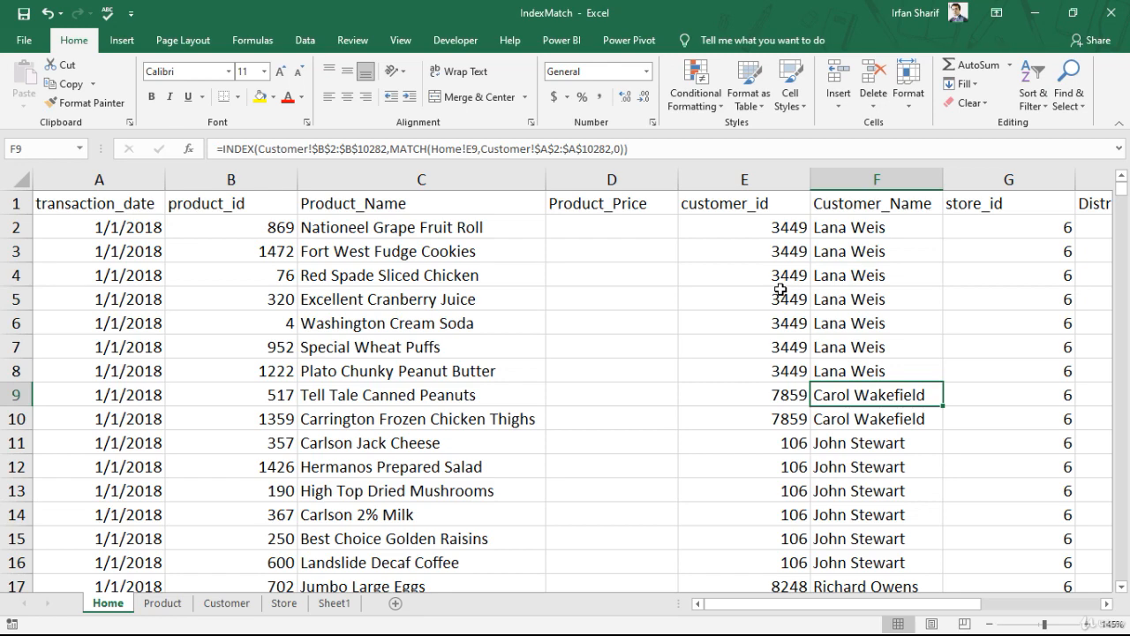
pyautogui.press('Down')
pyautogui.press('Down')
pyautogui.press('Down')
pyautogui.press('Down')
pyautogui.press('Down')
pyautogui.press('Down')
pyautogui.press('Down')
pyautogui.press('Down')
pyautogui.press('Down')
pyautogui.press('Down')
pyautogui.press('Down')
pyautogui.press('Down')
pyautogui.press('Down')
pyautogui.press('Down')
pyautogui.press('Down')
pyautogui.press('Down')
pyautogui.press('Down')
pyautogui.press('Down')
pyautogui.press('Down')
pyautogui.press('Down')
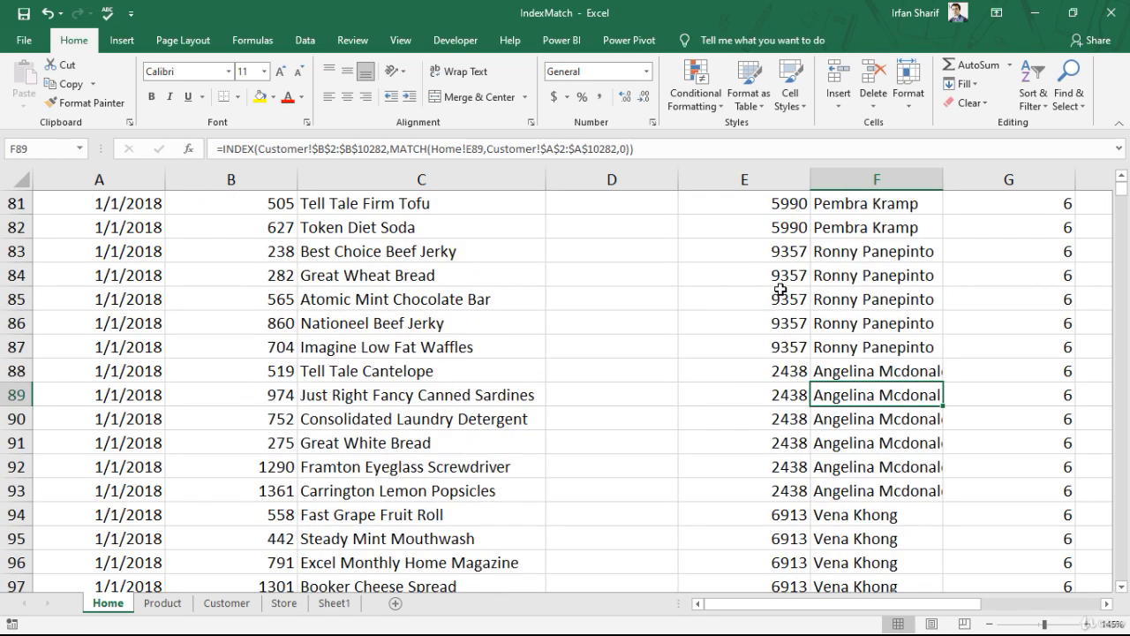
# Step: Check the customer name in row 88 by finding its customer_id on the Customer sheet, then return to the Home sheet
pyautogui.press('Left')
pyautogui.press('Up')
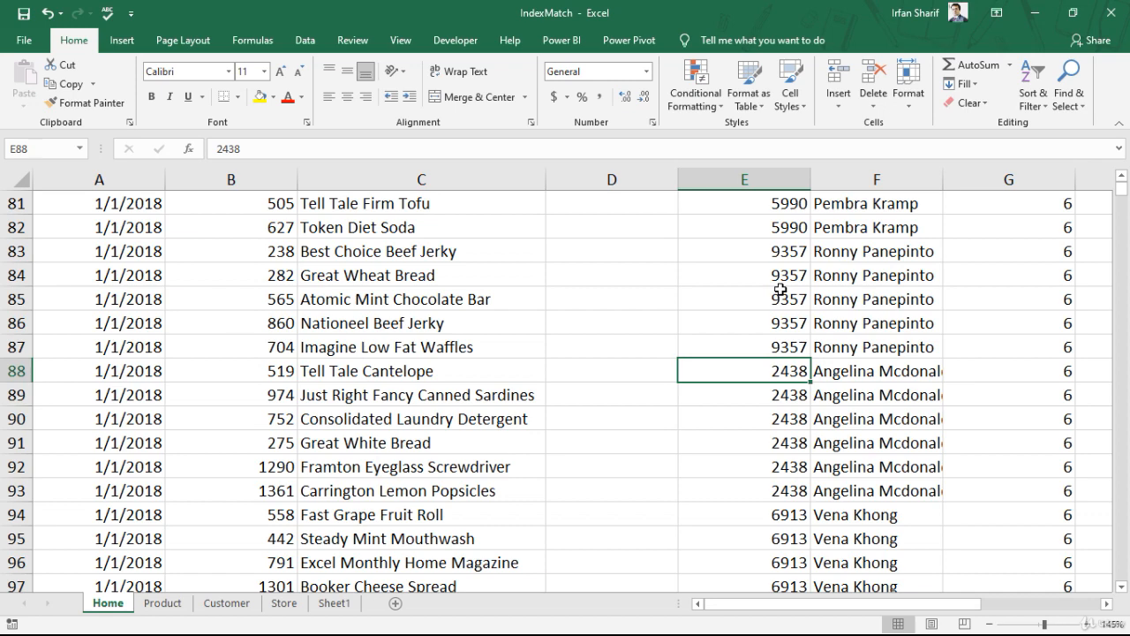
pyautogui.hotkey('ctrl', 'pagedown')
pyautogui.hotkey('ctrl', 'pagedown')
pyautogui.hotkey('ctrl', 'f')
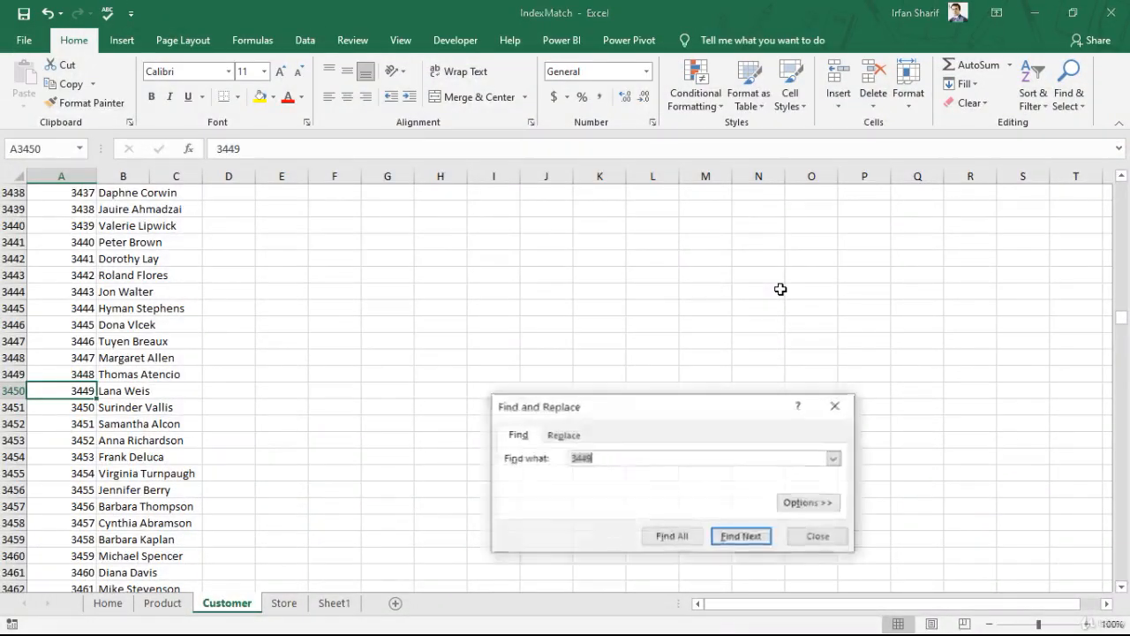
pyautogui.write('2438')
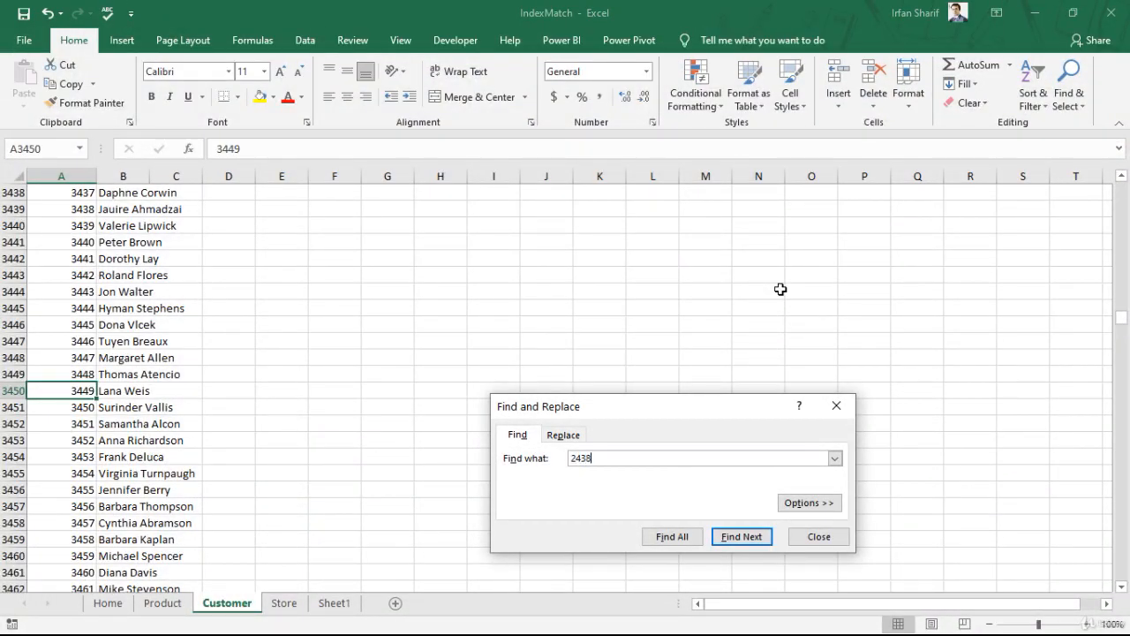
pyautogui.press('Return')
pyautogui.press('Escape')
pyautogui.press('Right')
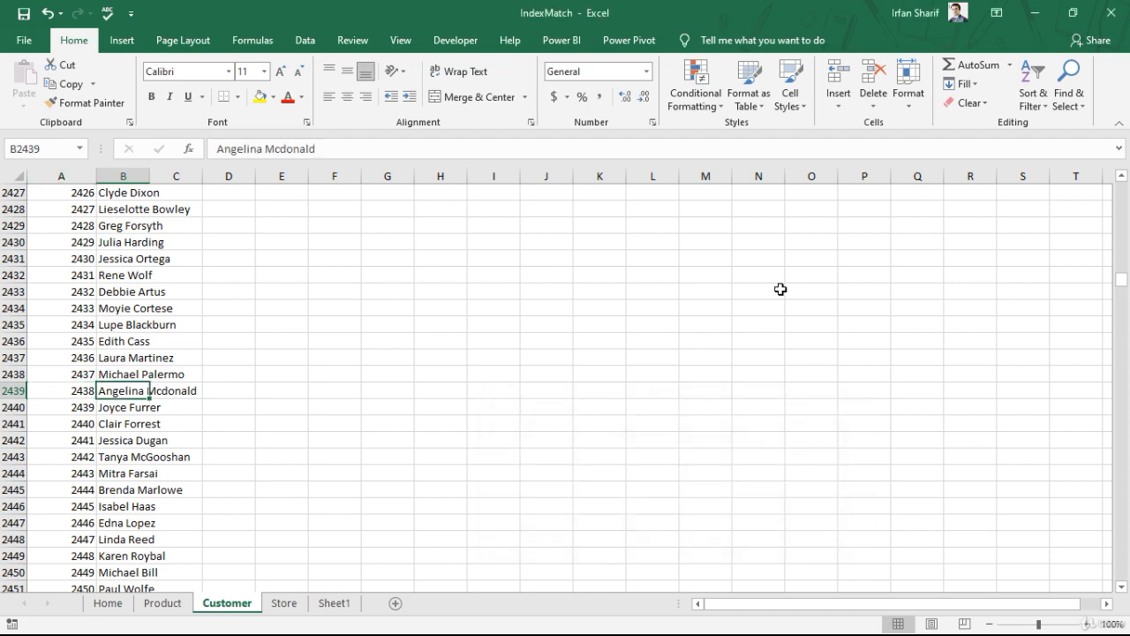
pyautogui.press('Left')
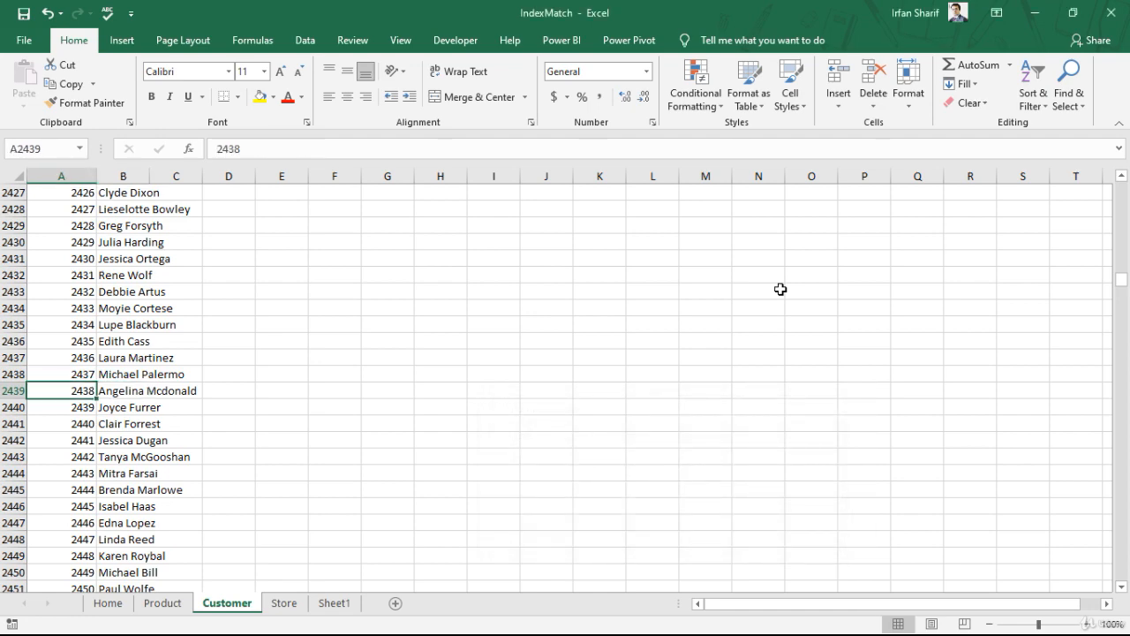
pyautogui.hotkey('ctrl', 'pageup')
pyautogui.hotkey('ctrl', 'pageup')
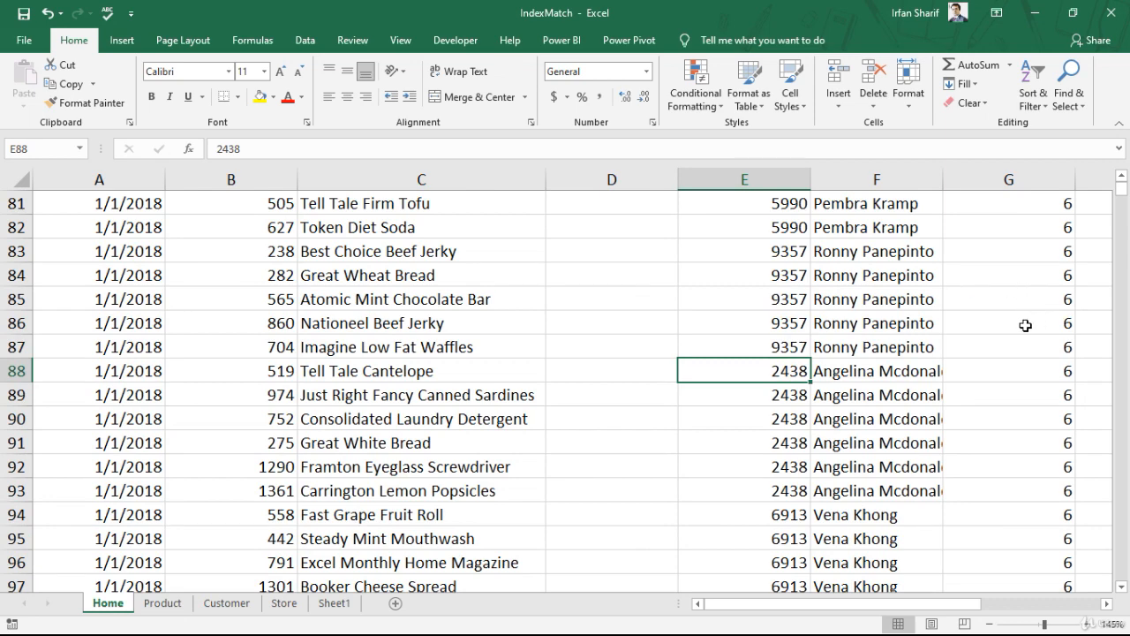
# Step: Return to the header row of the Home sheet and review the transaction_date and product_id columns beside the filled Product_Name column
pyautogui.scroll(7, 578, 339)
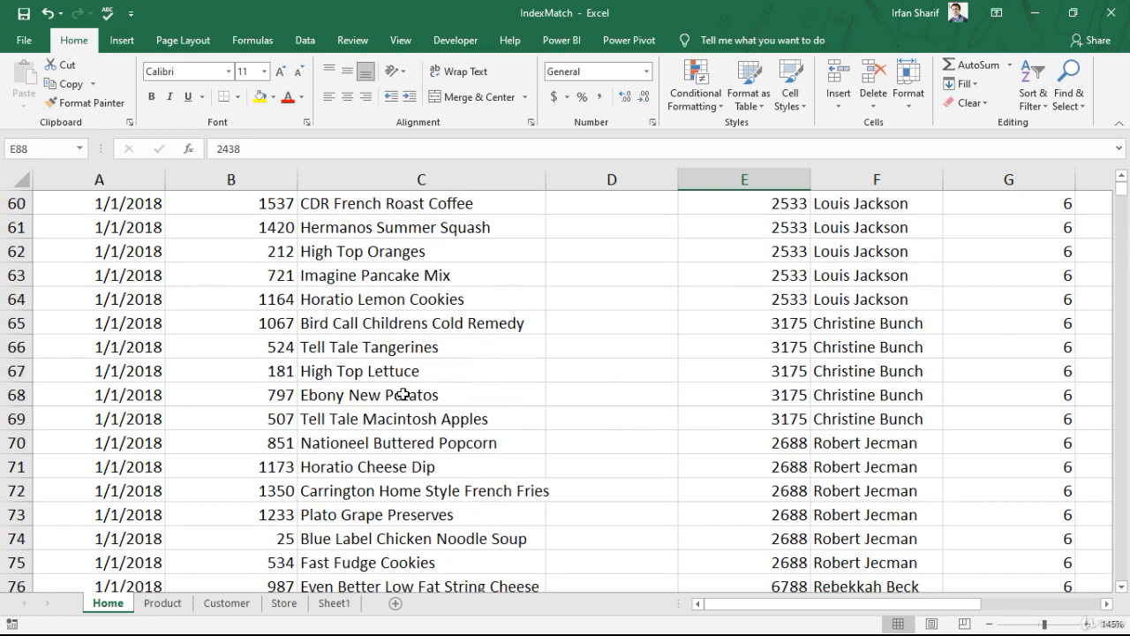
pyautogui.click(482, 224)
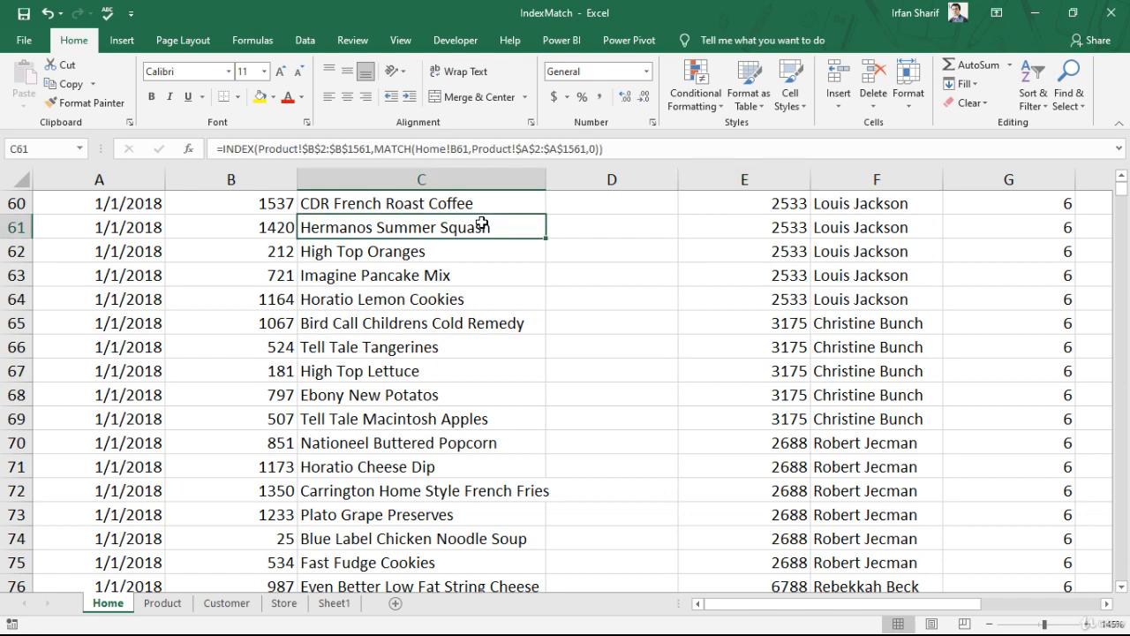
pyautogui.hotkey('ctrl', 'Up')
pyautogui.press('Left')
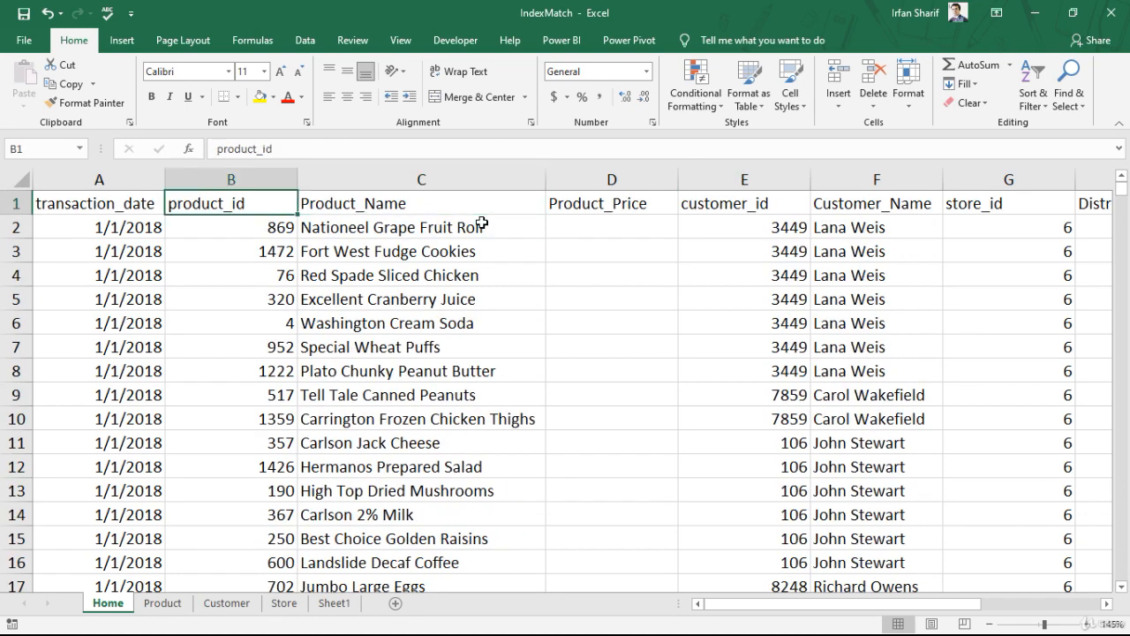
pyautogui.press('Left')
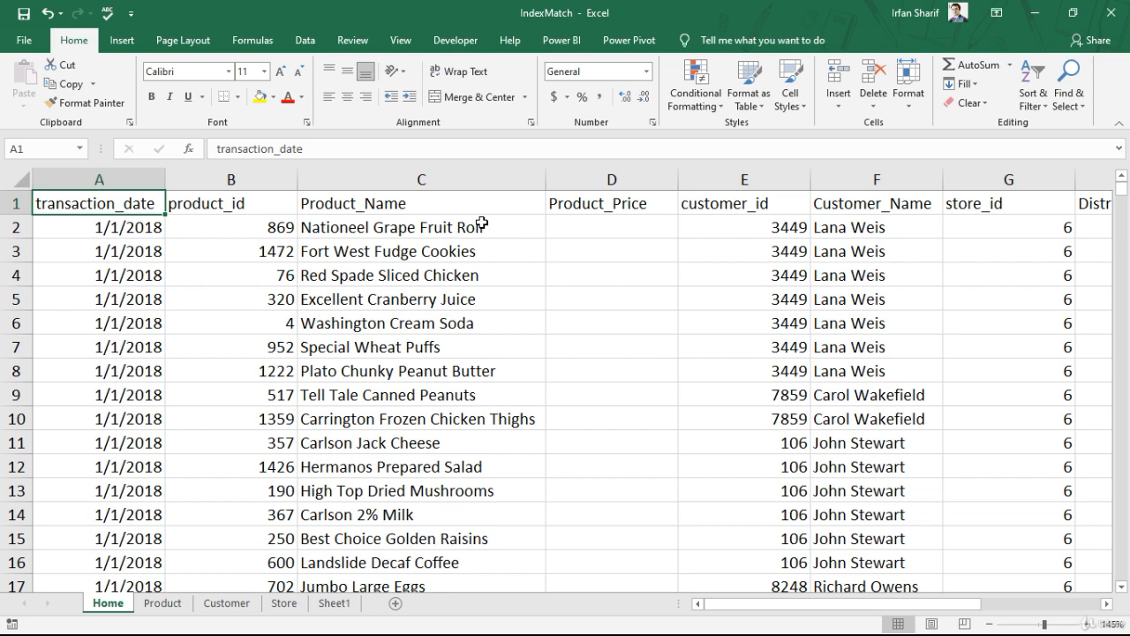
pyautogui.click(196, 202)
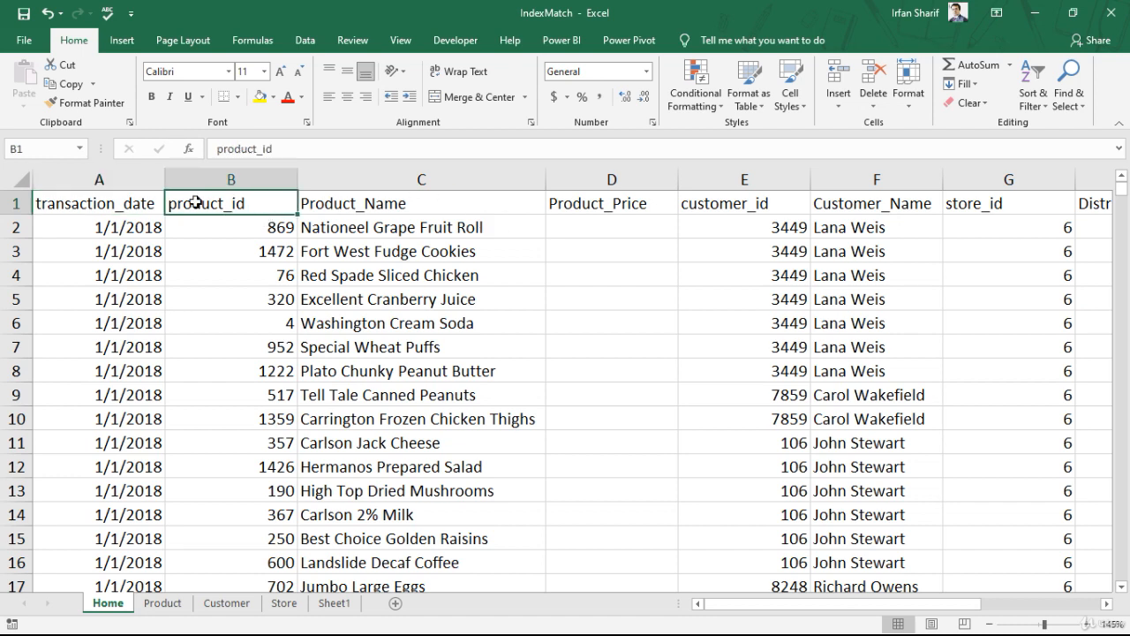
pyautogui.click(126, 197)
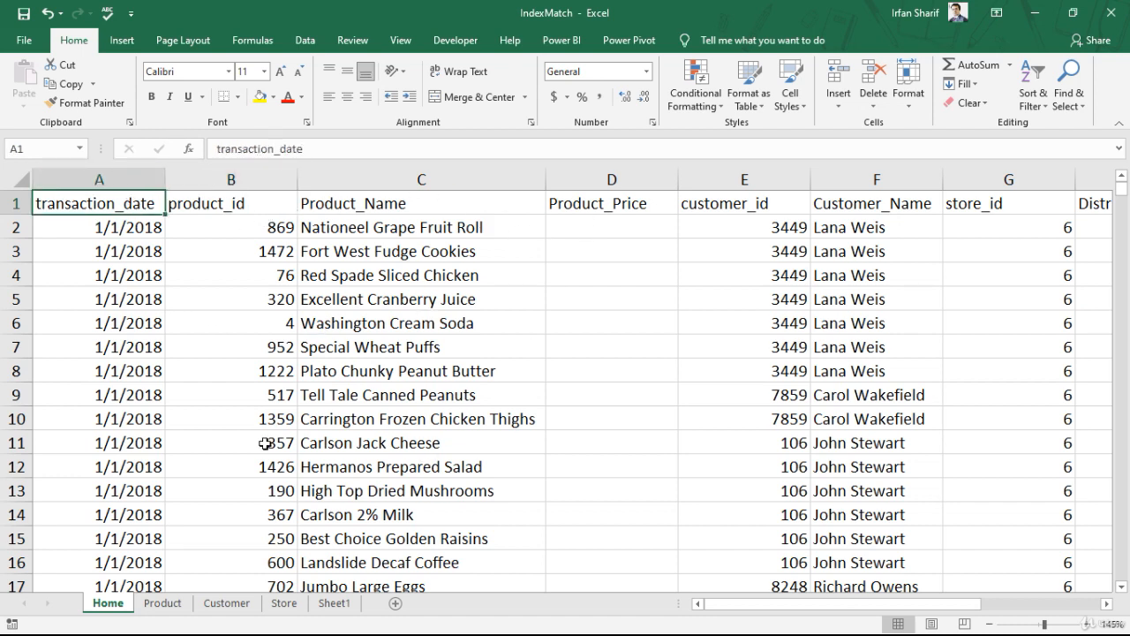
# Step: Open the Product sheet and go to its first header cell, A1
pyautogui.click(175, 607)
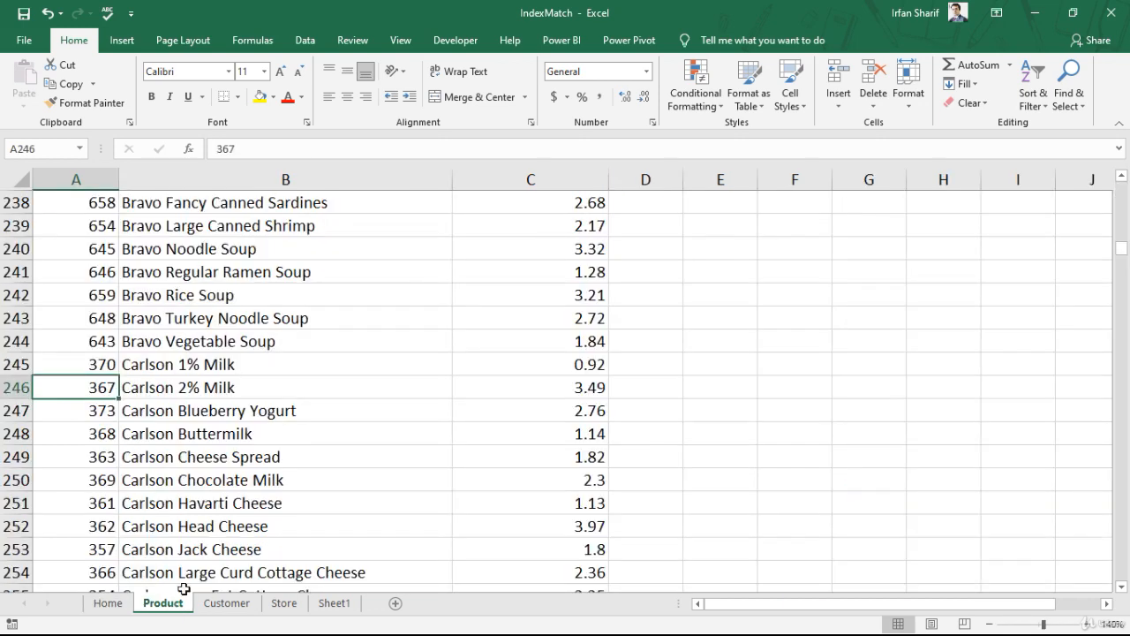
pyautogui.click(579, 294)
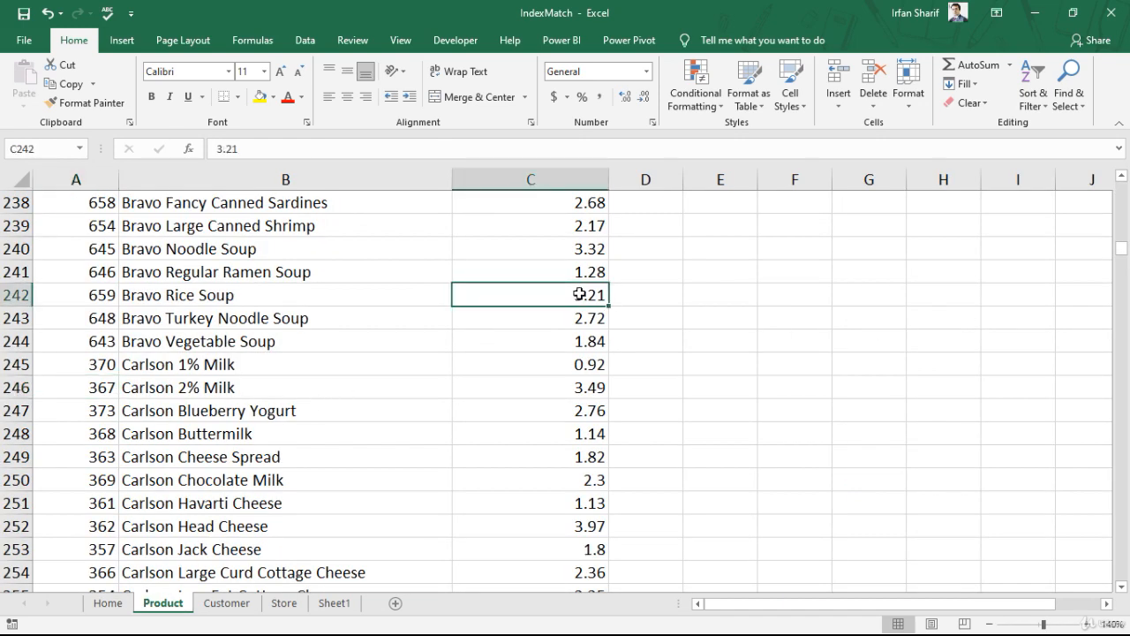
pyautogui.hotkey('ctrl', 'Up')
pyautogui.press('Left')
pyautogui.press('Left')
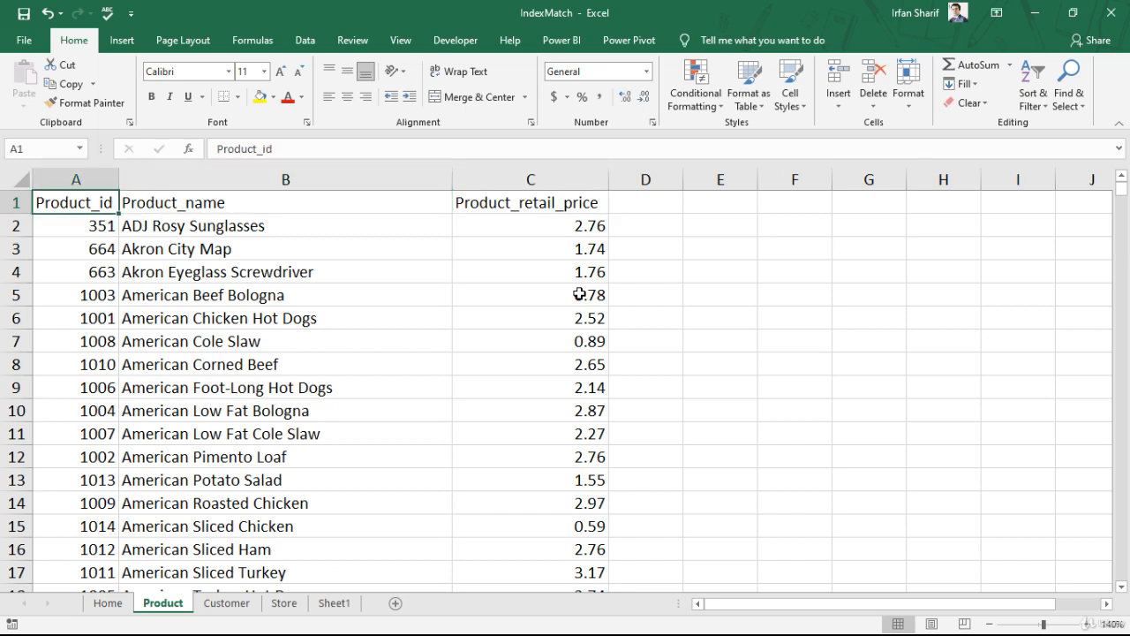
# Step: Highlight range A1:C6 on the Product sheet to examine its three columns, and finish with the first product name, B2, selected
pyautogui.hotkey('shift', 'Right')
pyautogui.hotkey('shift', 'Right')
pyautogui.hotkey('ctrl', 'q')
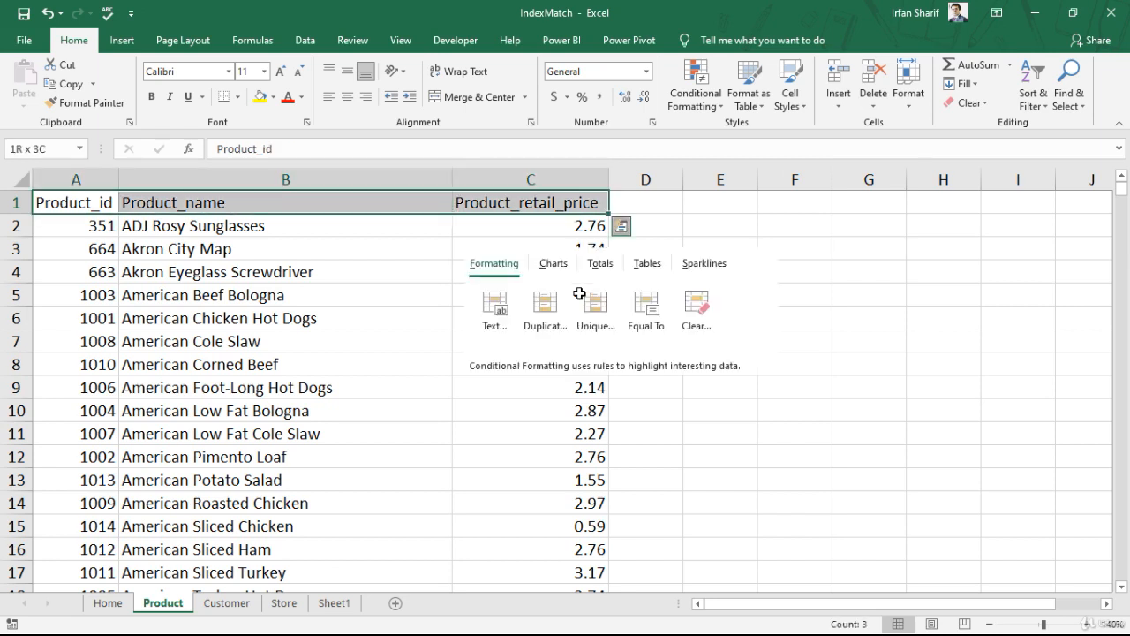
pyautogui.press('Escape')
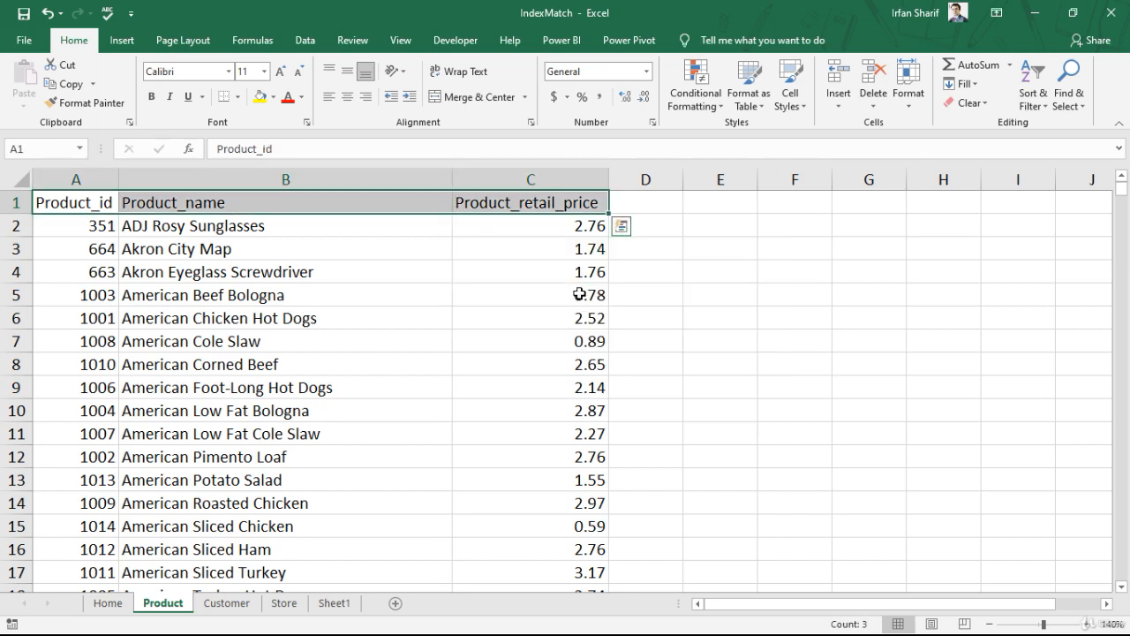
pyautogui.hotkey('shift', 'Down')
pyautogui.hotkey('shift', 'Down')
pyautogui.hotkey('shift', 'Down')
pyautogui.hotkey('shift', 'Down')
pyautogui.hotkey('shift', 'Down')
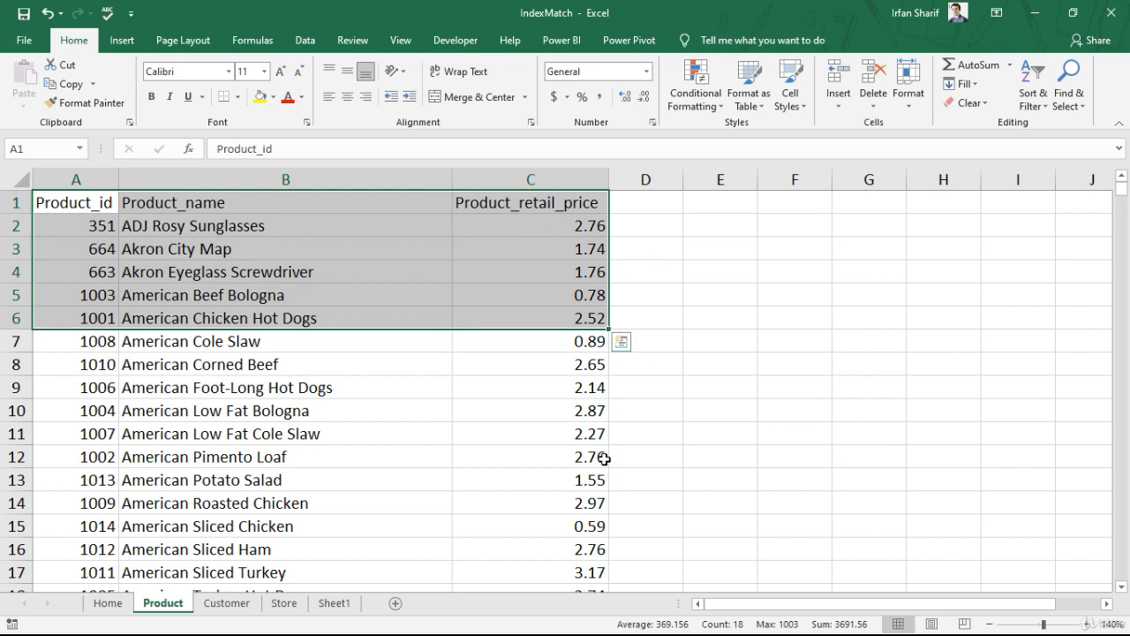
pyautogui.click(374, 295)
pyautogui.click(301, 226)
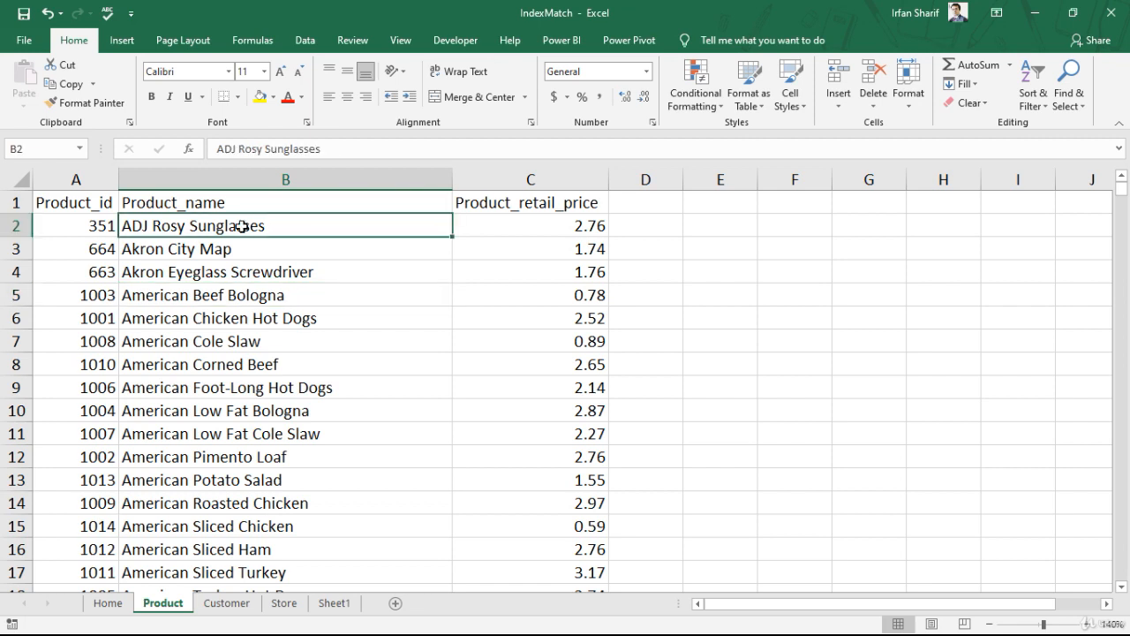